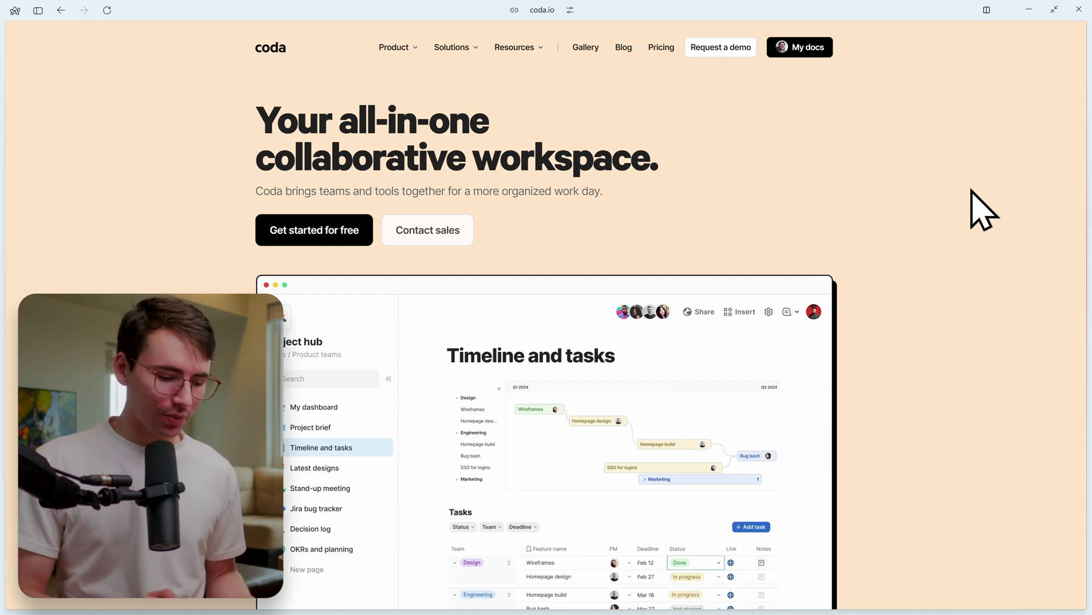
- Create a new blank Coda doc by opening coda.new in a new browser tab
{"action": "key", "text": "ctrl+t"}
{"action": "type", "text": "c"}
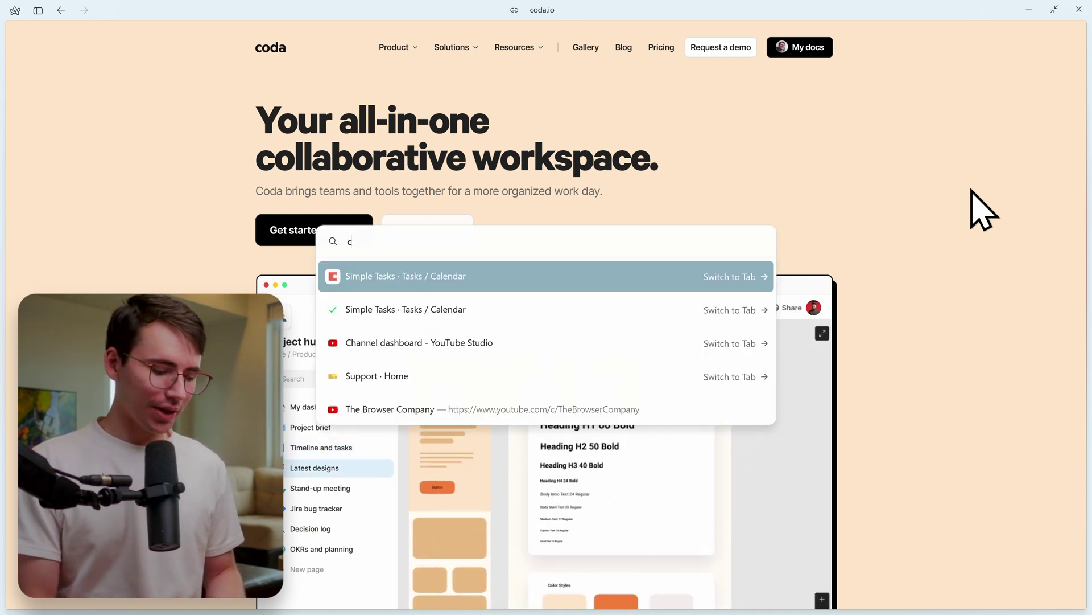
{"action": "type", "text": "oda.new"}
{"action": "key", "text": "Return"}
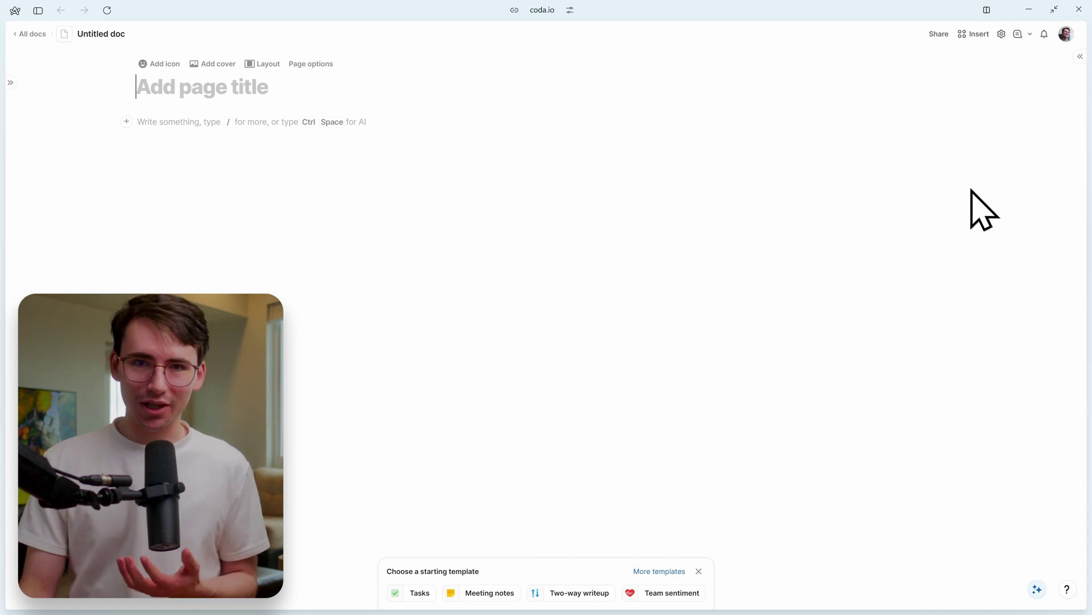
- Name the untitled doc "Simple Tasks"
{"action": "left_click", "coordinate": [108, 33]}
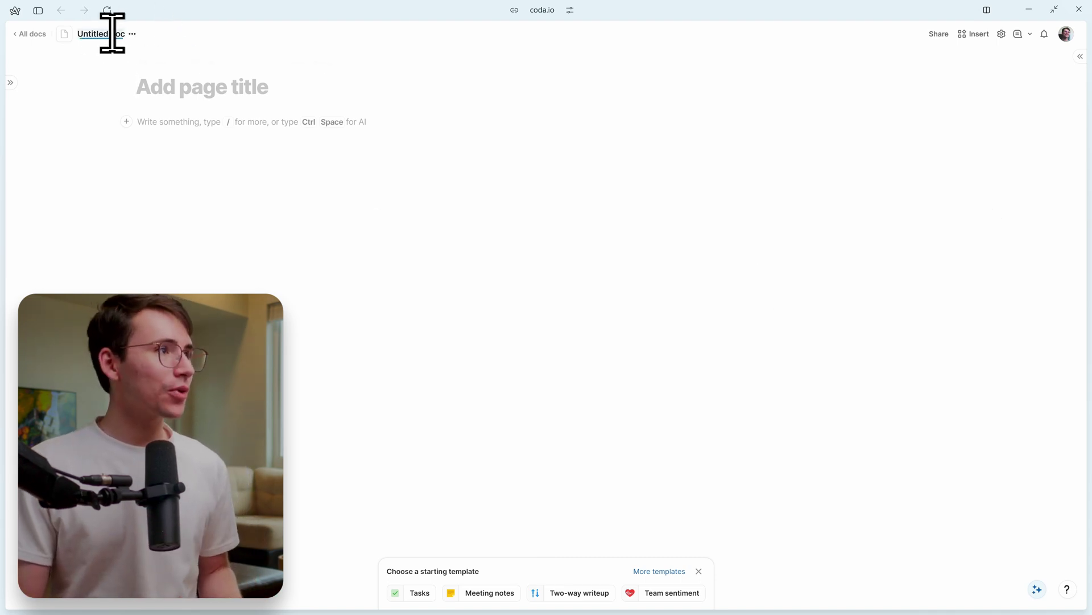
{"action": "type", "text": "Simple"}
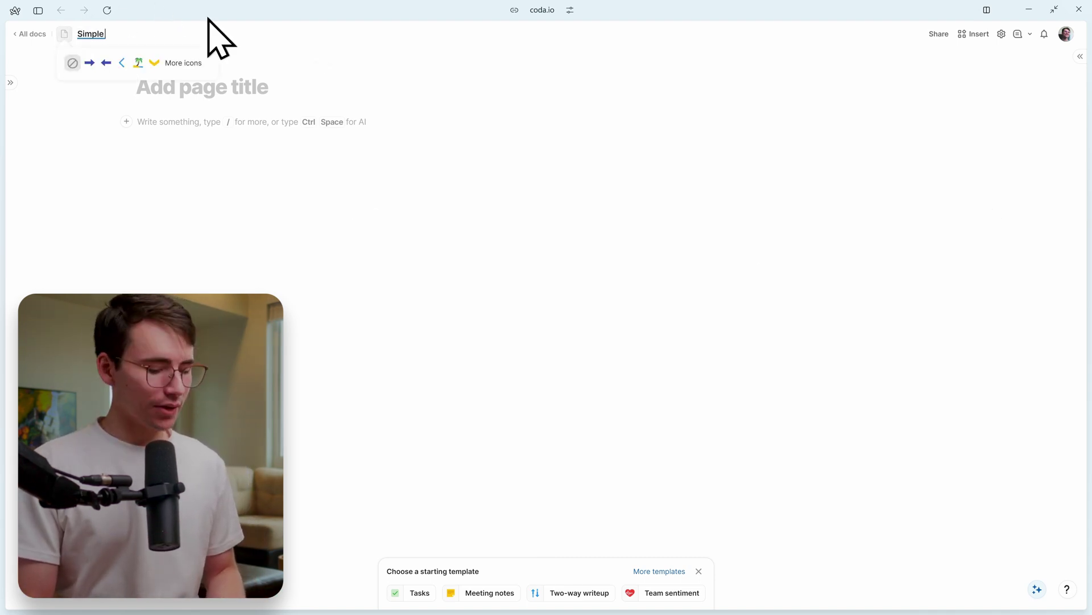
{"action": "type", "text": " Tasks"}
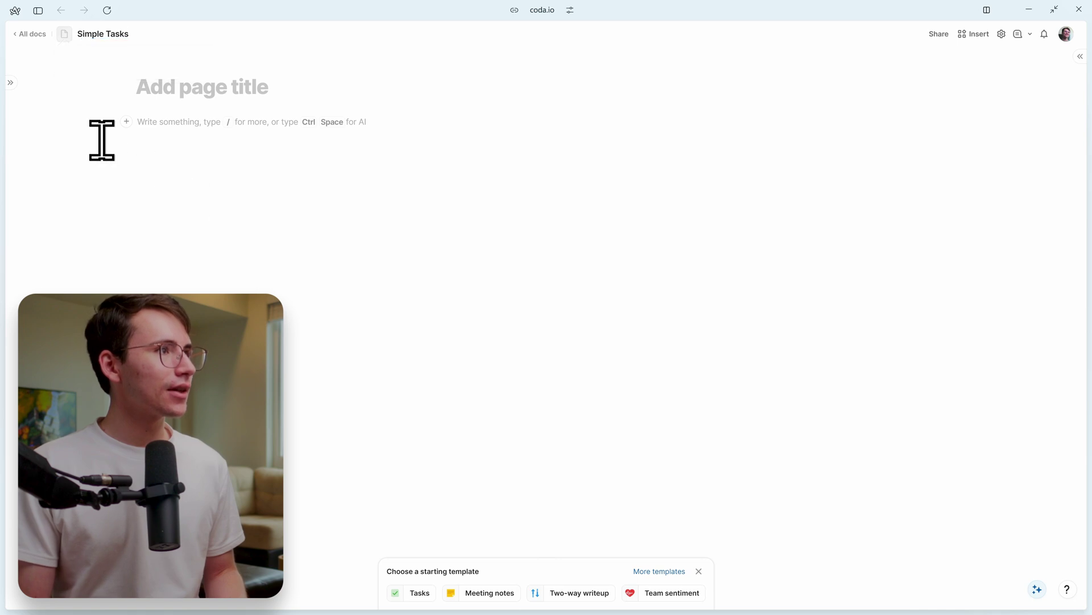
- Give the doc a custom green check mark icon found by searching "check", and expand the page list, narrowing it slightly
{"action": "left_click", "coordinate": [64, 33]}
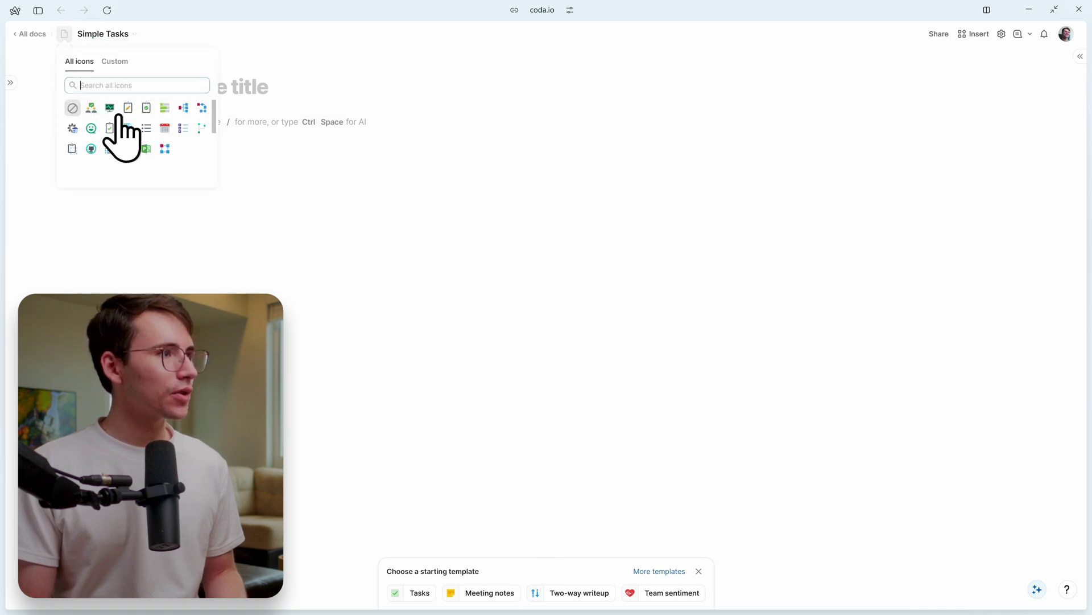
{"action": "left_click", "coordinate": [114, 62]}
{"action": "scroll", "coordinate": [142, 143], "scroll_direction": "down", "scroll_amount": 2}
{"action": "scroll", "coordinate": [142, 139], "scroll_direction": "up", "scroll_amount": 4}
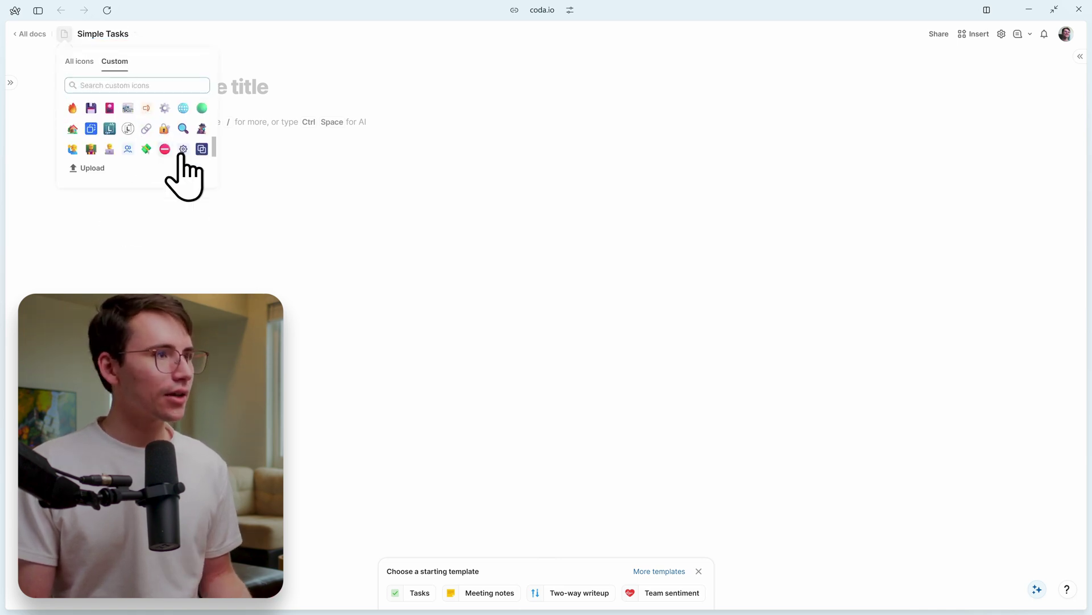
{"action": "type", "text": "check"}
{"action": "left_click", "coordinate": [72, 107]}
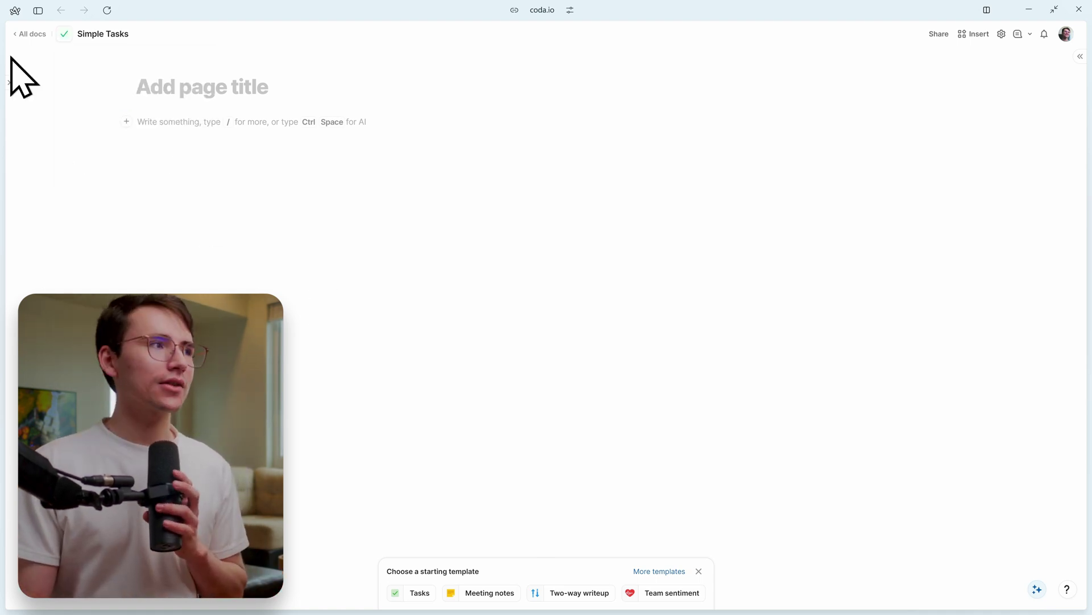
{"action": "left_click", "coordinate": [10, 82]}
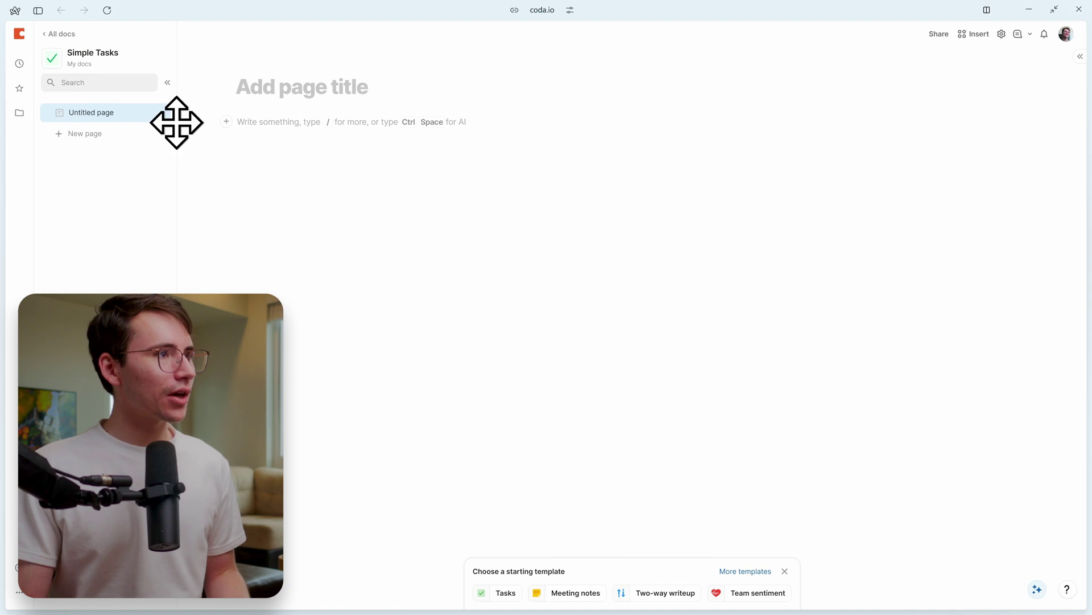
{"action": "left_click_drag", "start_coordinate": [175, 122], "coordinate": [173, 120]}
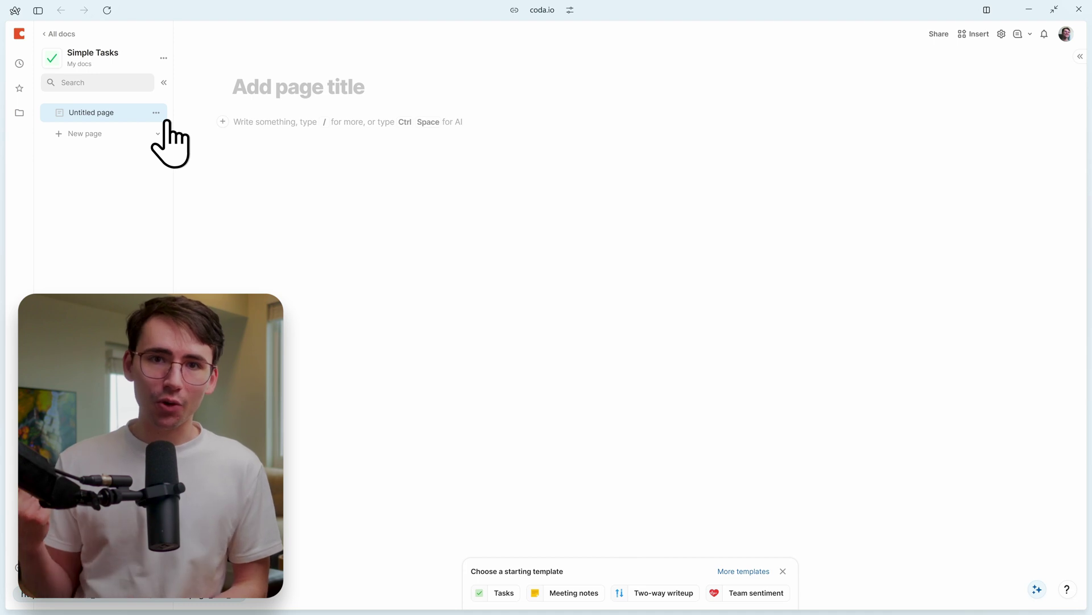
- Insert a table in the body of the untitled page and name it DB_Tasks
{"action": "left_click", "coordinate": [316, 123]}
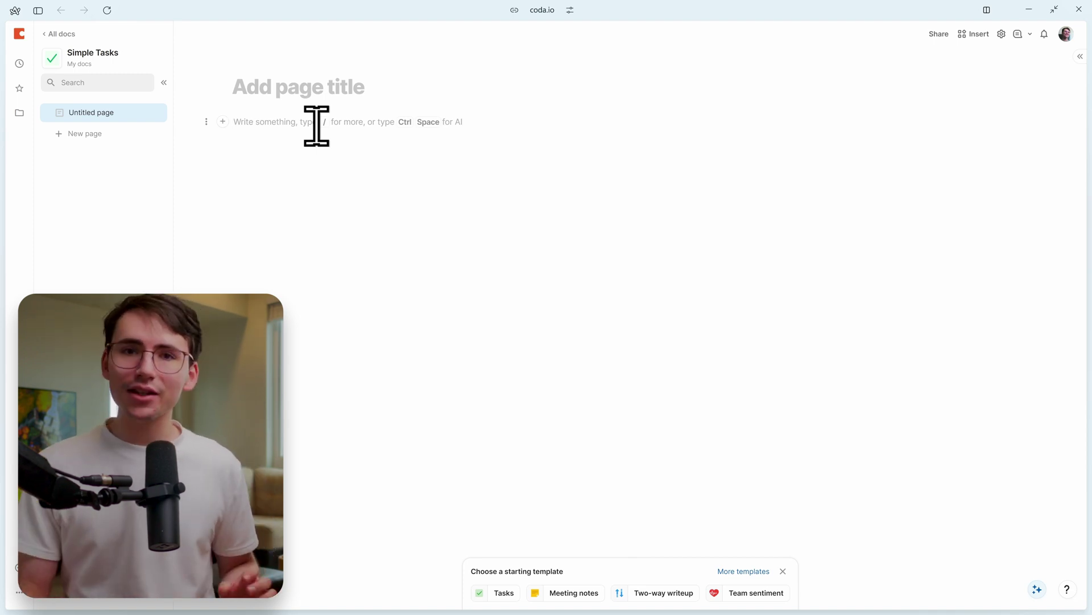
{"action": "type", "text": "/tabl"}
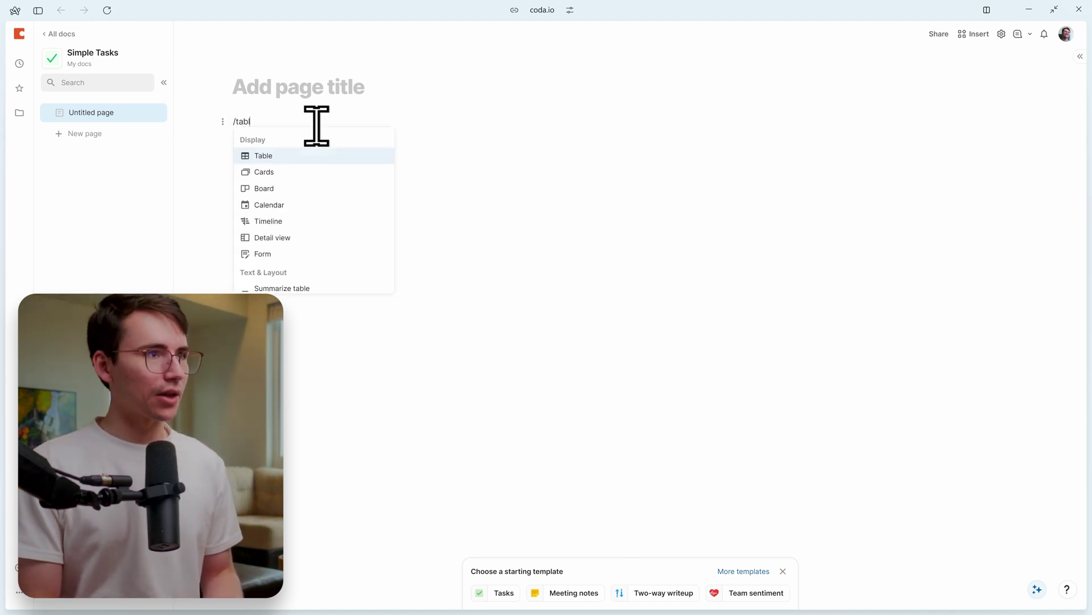
{"action": "left_click", "coordinate": [277, 159]}
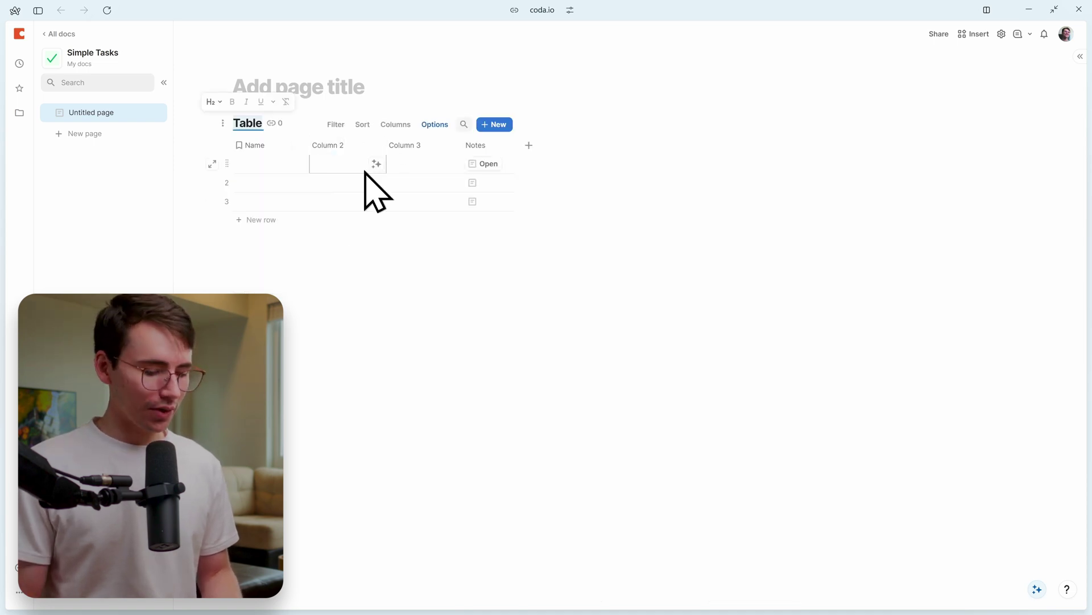
{"action": "type", "text": "DB_Tasks"}
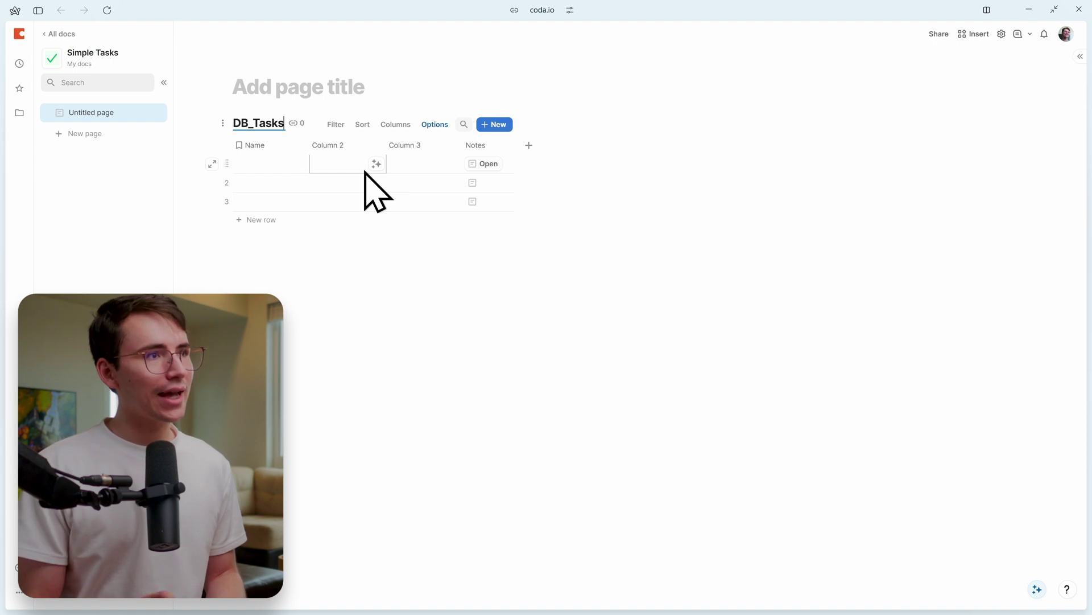
{"action": "left_click", "coordinate": [233, 118]}
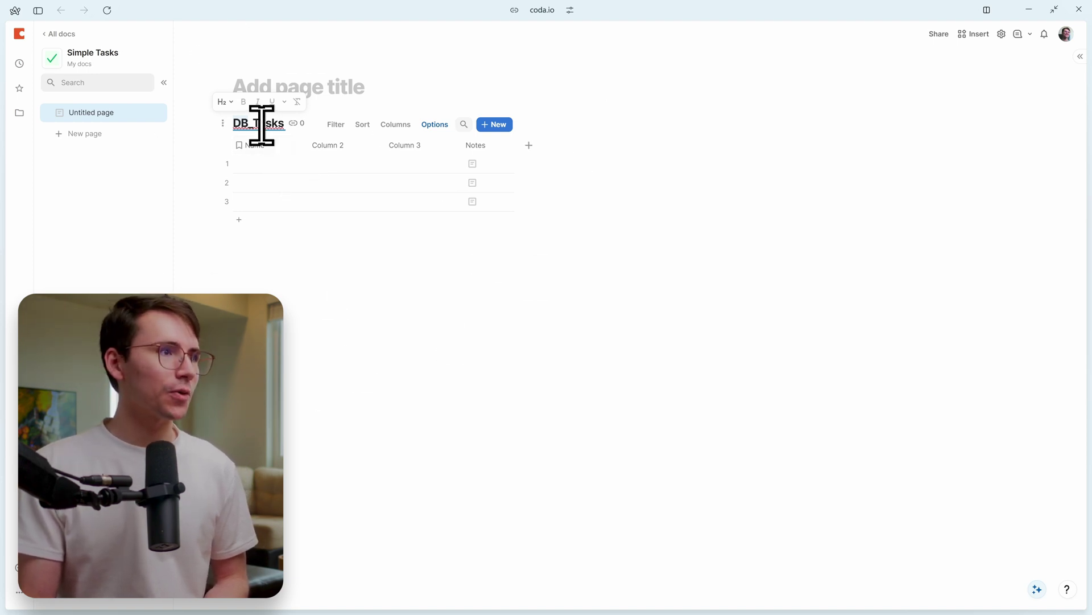
- Rename the Name column of the DB_Tasks table to "Task Name"
{"action": "left_click", "coordinate": [253, 145]}
{"action": "left_click", "coordinate": [354, 145]}
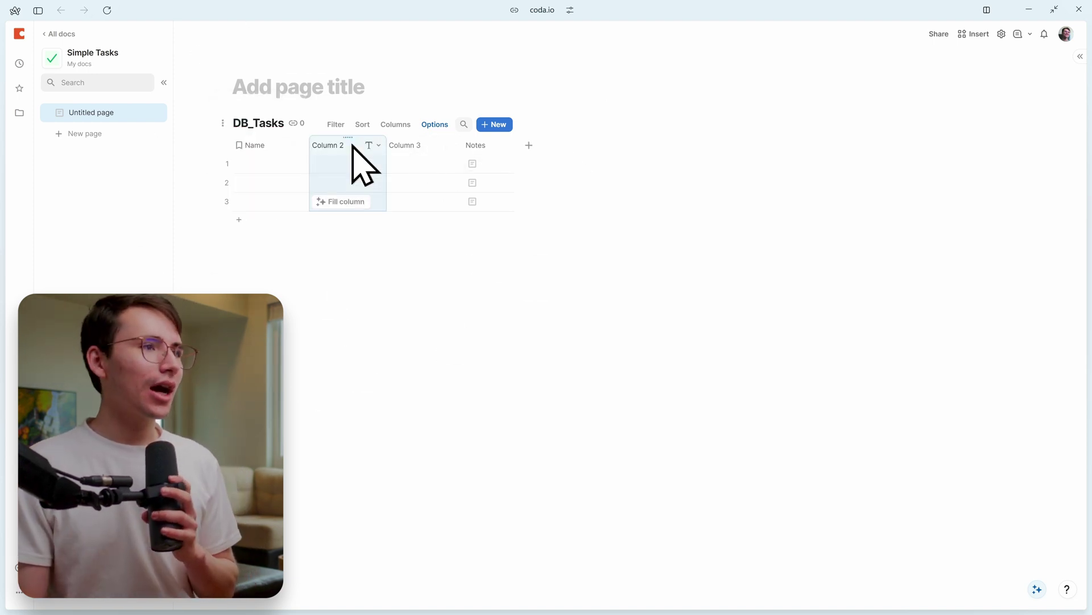
{"action": "left_click", "coordinate": [250, 146]}
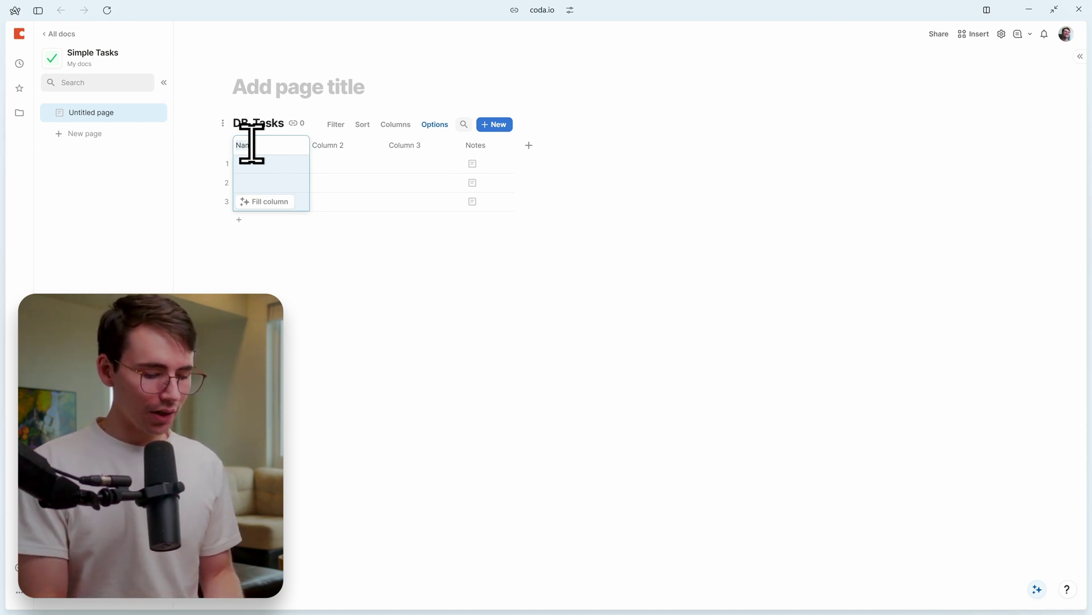
{"action": "type", "text": "Task Name"}
{"action": "key", "text": "Return"}
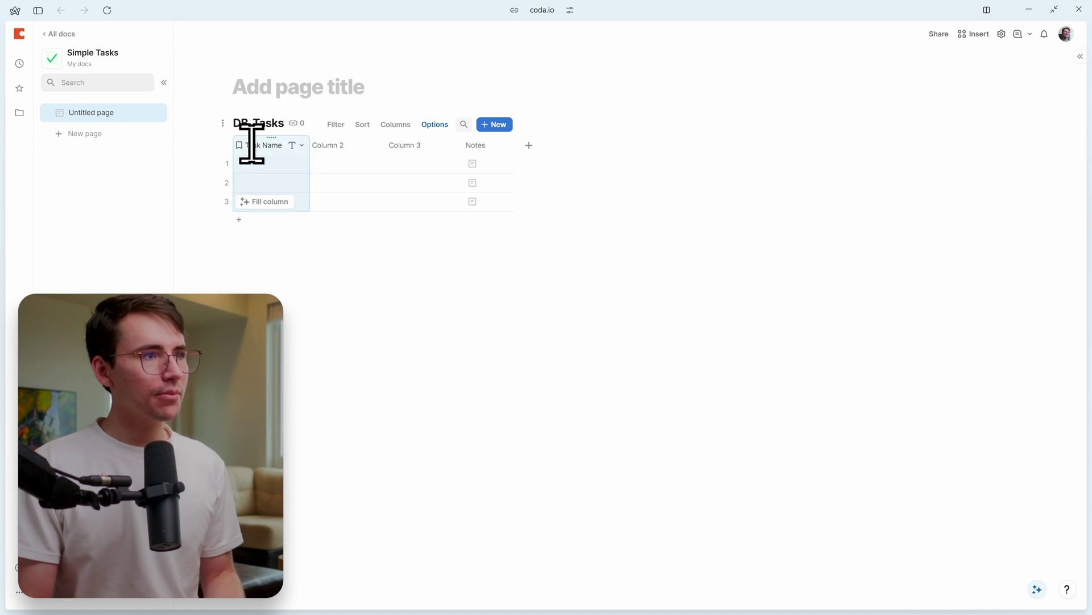
{"action": "left_click", "coordinate": [297, 146]}
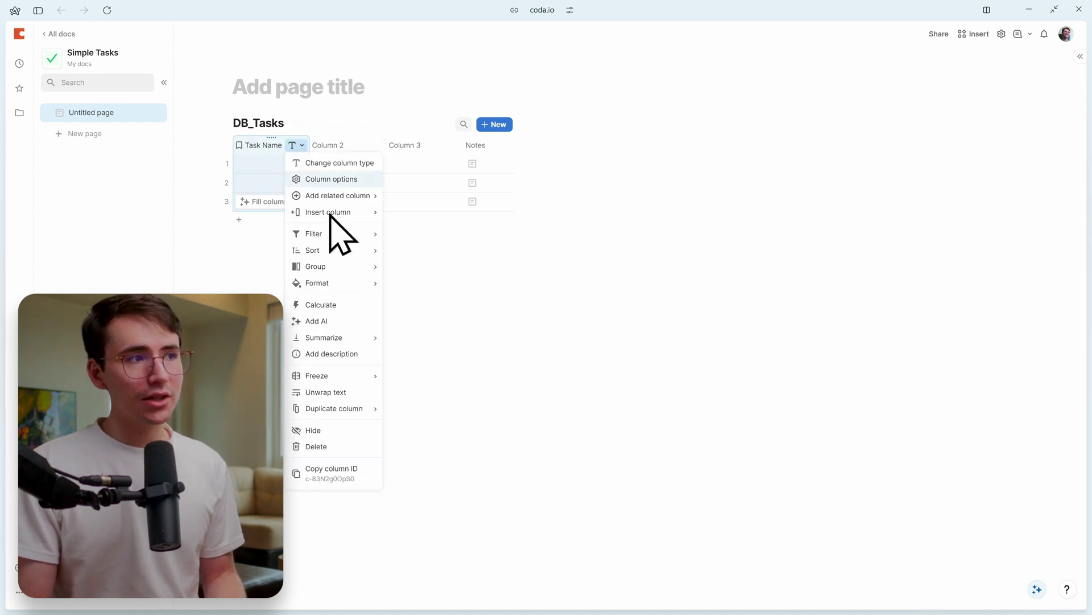
- Rename Column 2 of the DB_Tasks table to "Start Date"
{"action": "left_click", "coordinate": [325, 145]}
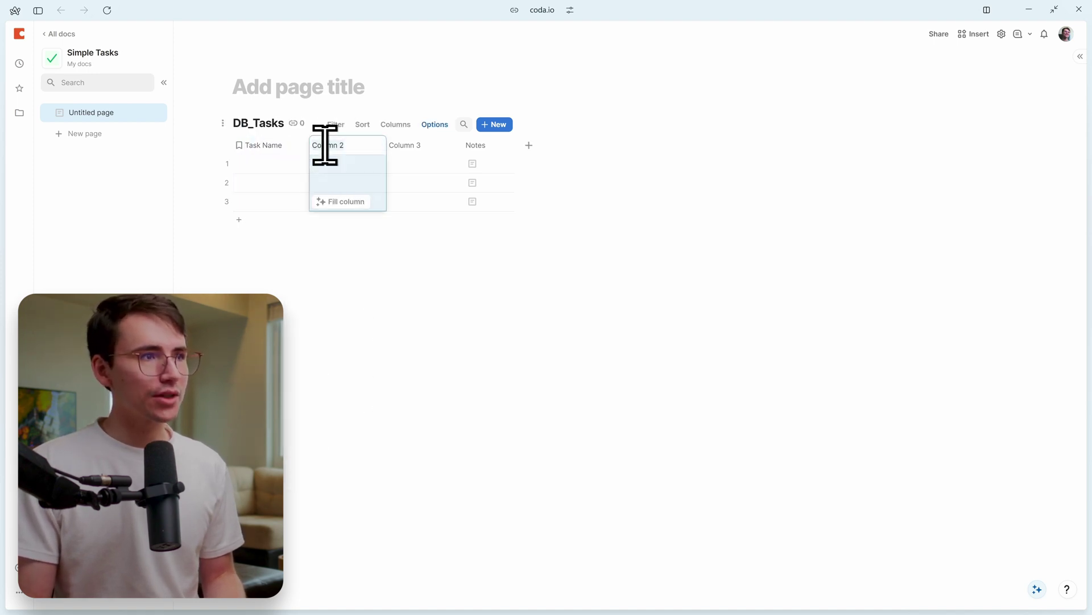
{"action": "left_click", "coordinate": [332, 145]}
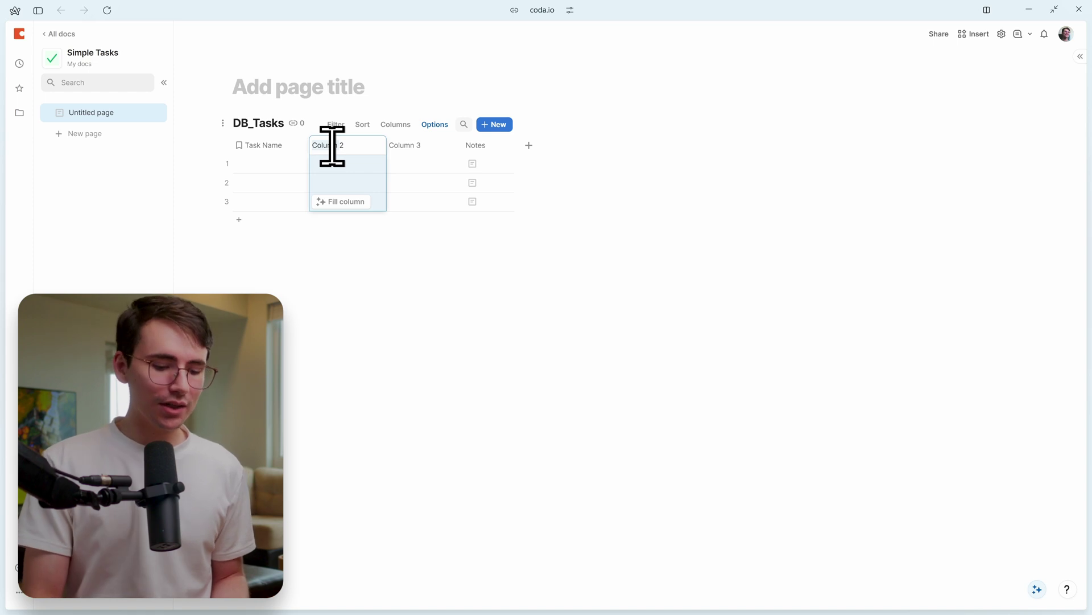
{"action": "type", "text": "Start"}
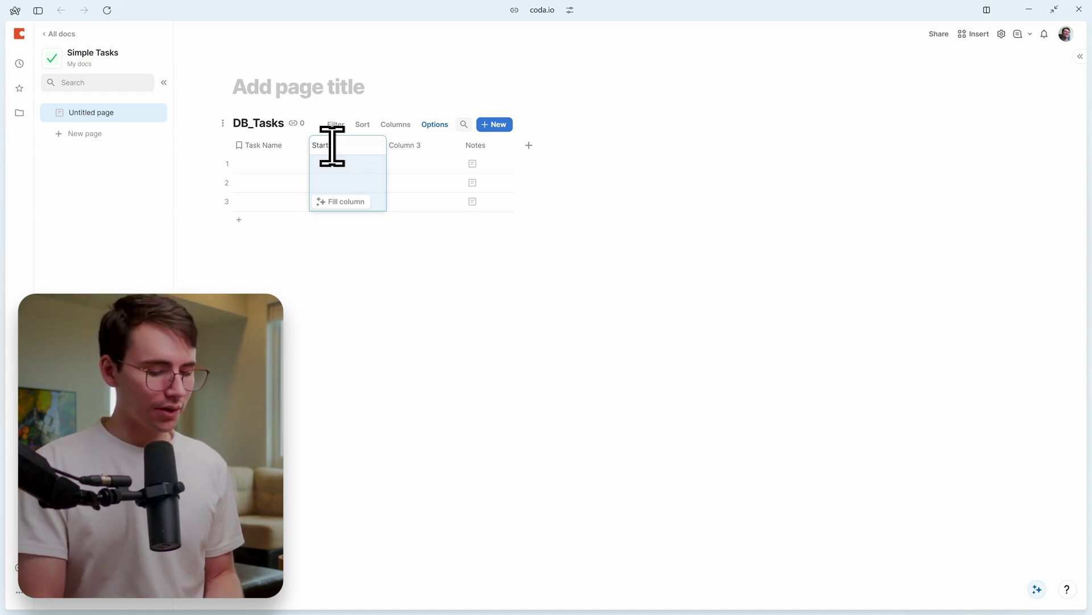
{"action": "type", "text": " Date"}
{"action": "key", "text": "Return"}
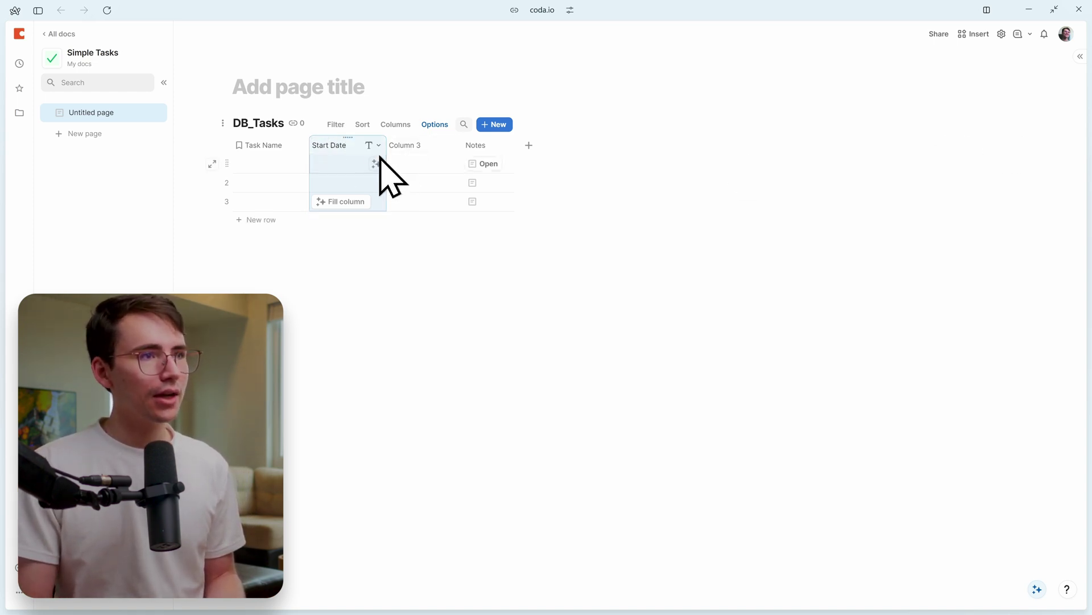
- Change the Start Date column from text to a date column type
{"action": "left_click", "coordinate": [373, 145]}
{"action": "left_click", "coordinate": [373, 146]}
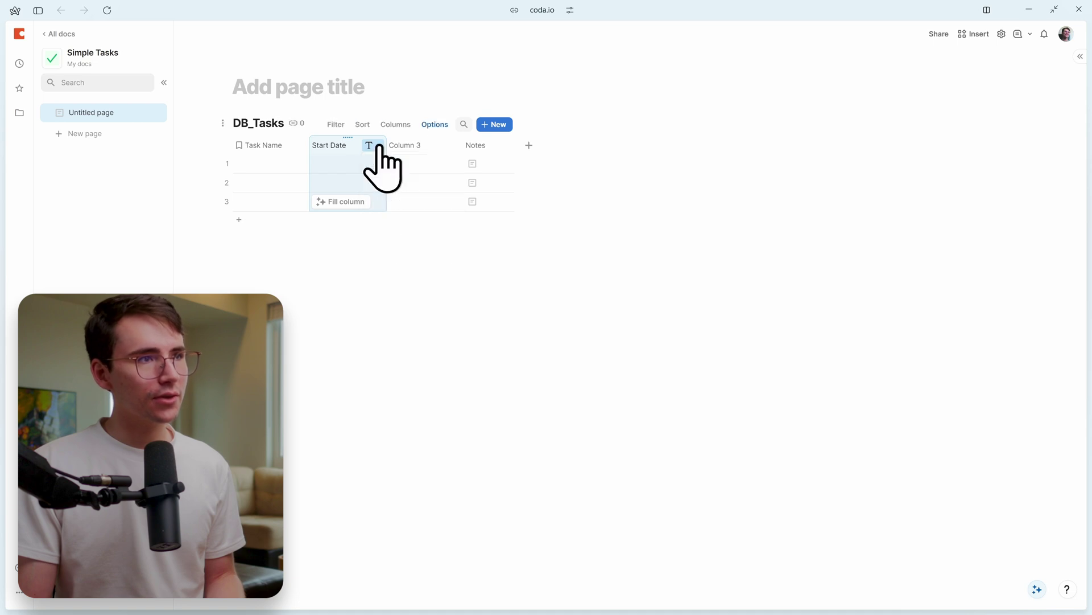
{"action": "left_click", "coordinate": [372, 145]}
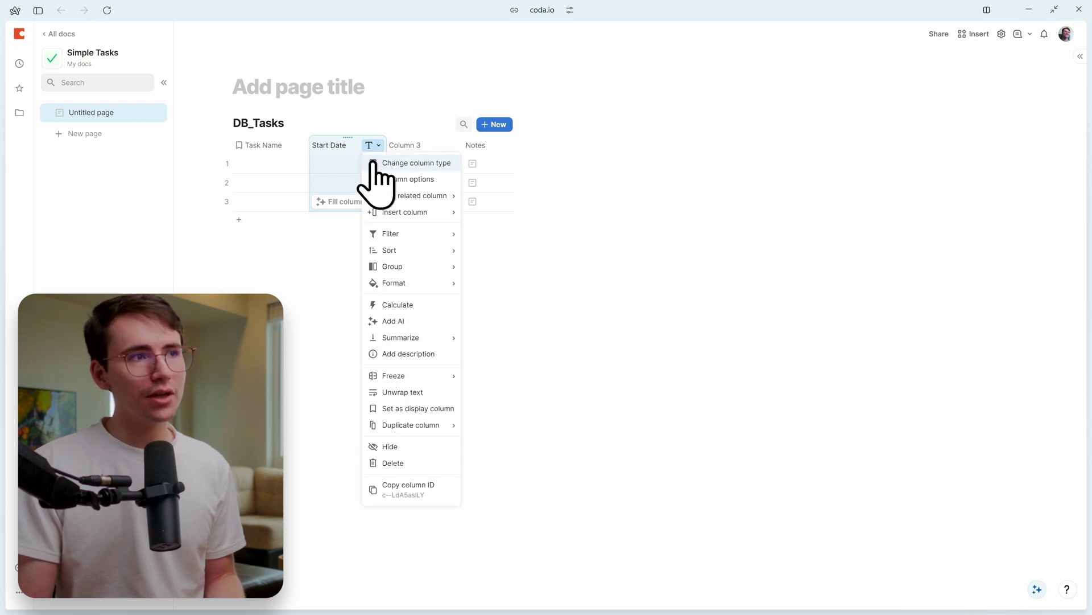
{"action": "left_click", "coordinate": [374, 165]}
{"action": "scroll", "coordinate": [454, 295], "scroll_direction": "down", "scroll_amount": 3}
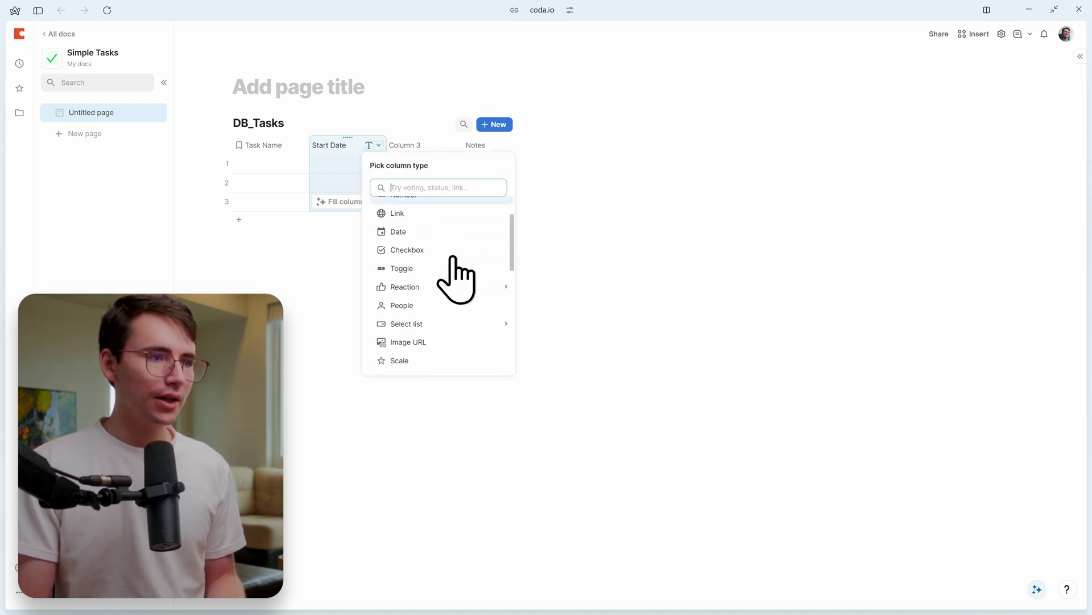
{"action": "scroll", "coordinate": [461, 285], "scroll_direction": "up", "scroll_amount": 1}
{"action": "scroll", "coordinate": [462, 293], "scroll_direction": "down", "scroll_amount": 3}
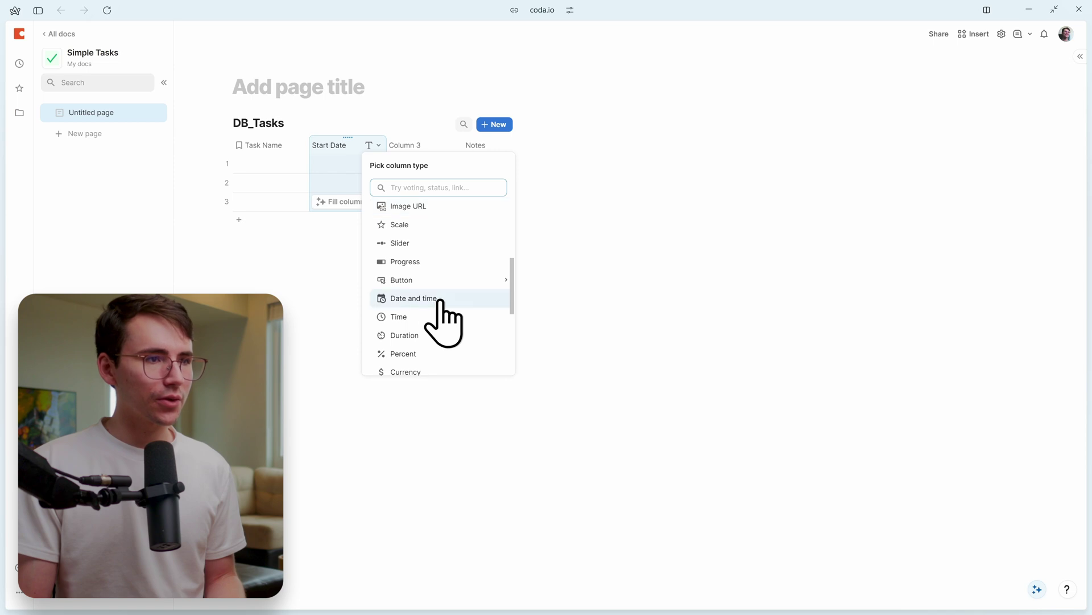
{"action": "left_click", "coordinate": [437, 316]}
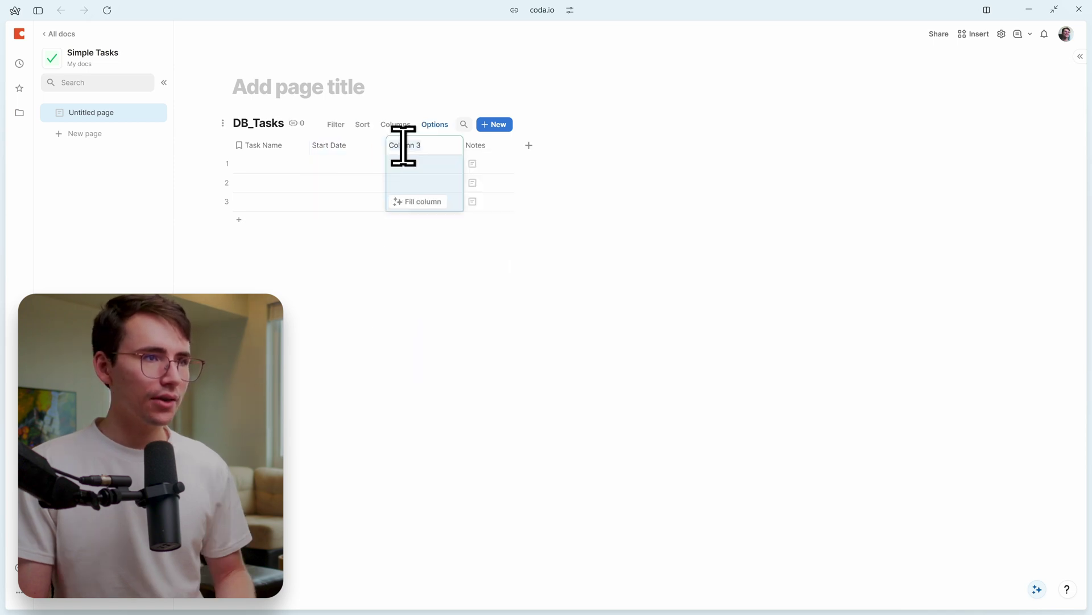
- Rename Column 3 to "End Date" and change its column type to Date
{"action": "type", "text": "End"}
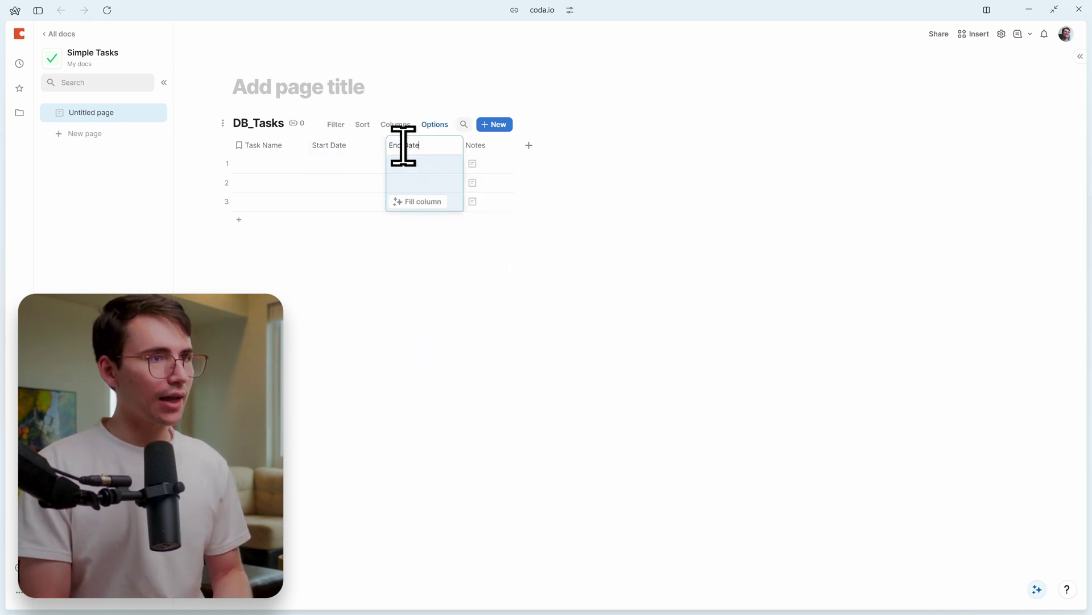
{"action": "type", "text": " Date"}
{"action": "left_click", "coordinate": [440, 181]}
{"action": "left_click", "coordinate": [449, 145]}
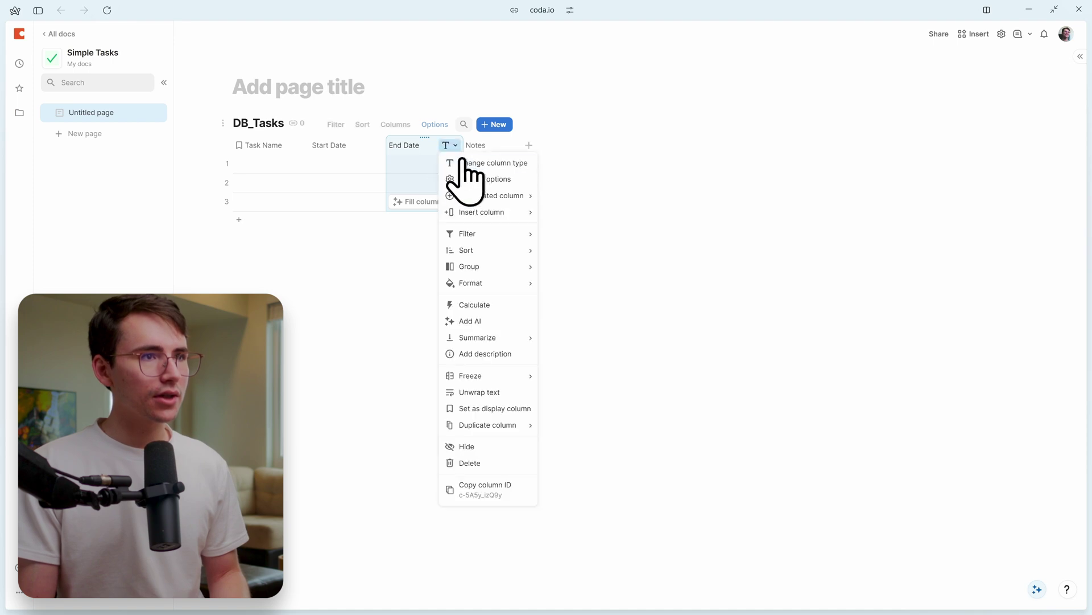
{"action": "left_click", "coordinate": [464, 162]}
{"action": "type", "text": "dat"}
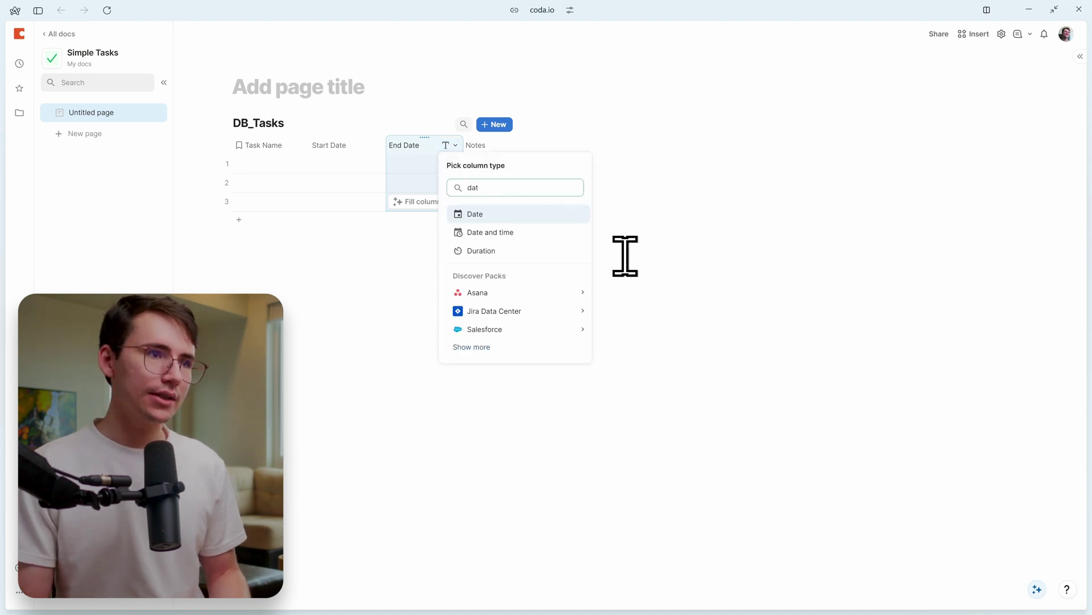
{"action": "left_click", "coordinate": [490, 217]}
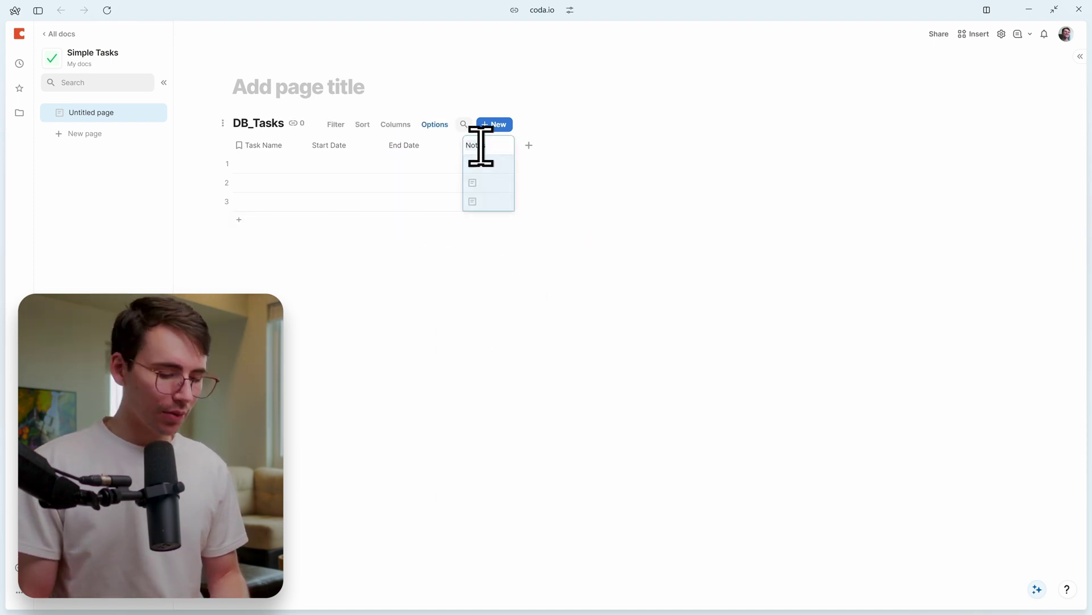
- Rename the Notes column to "Details" and open its canvas column options
{"action": "type", "text": "Details"}
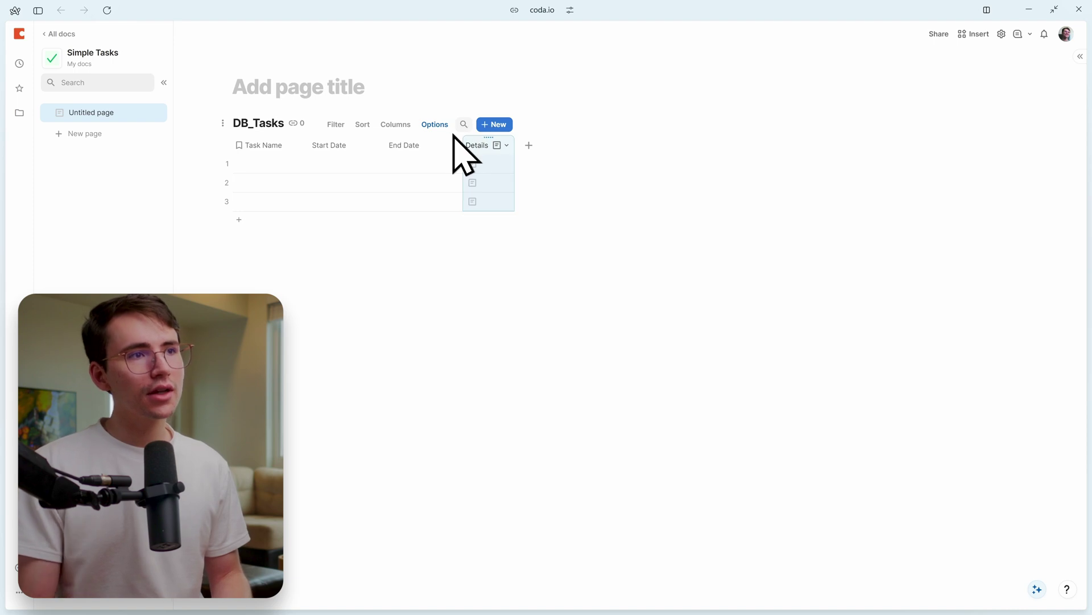
{"action": "left_click", "coordinate": [506, 145]}
{"action": "left_click", "coordinate": [519, 178]}
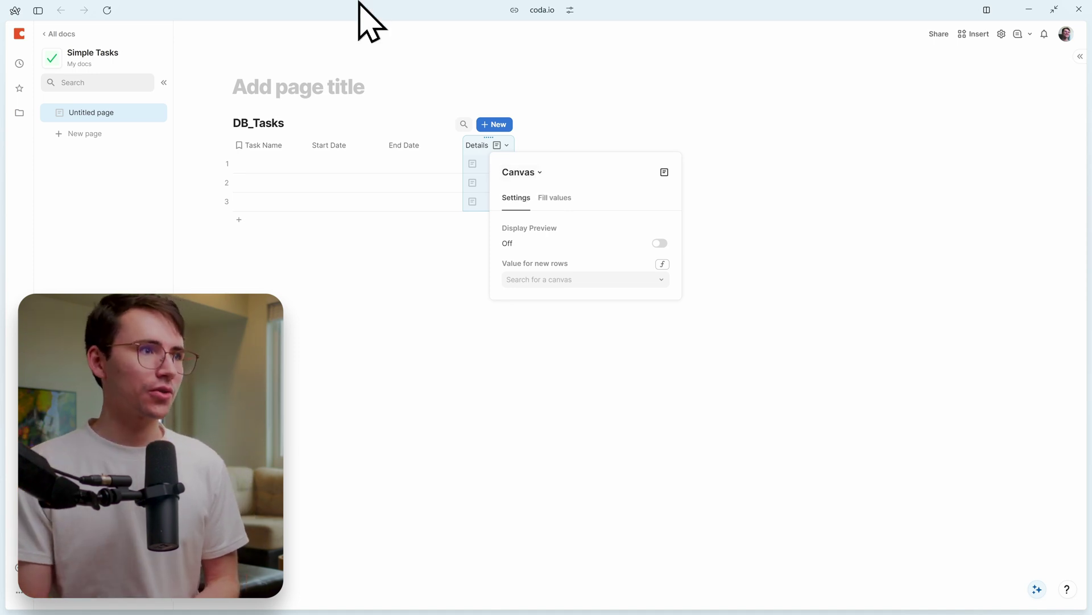
- Add a People column named "Assigned To" to the DB_Tasks table and check the person choices in its first row
{"action": "left_click", "coordinate": [529, 145]}
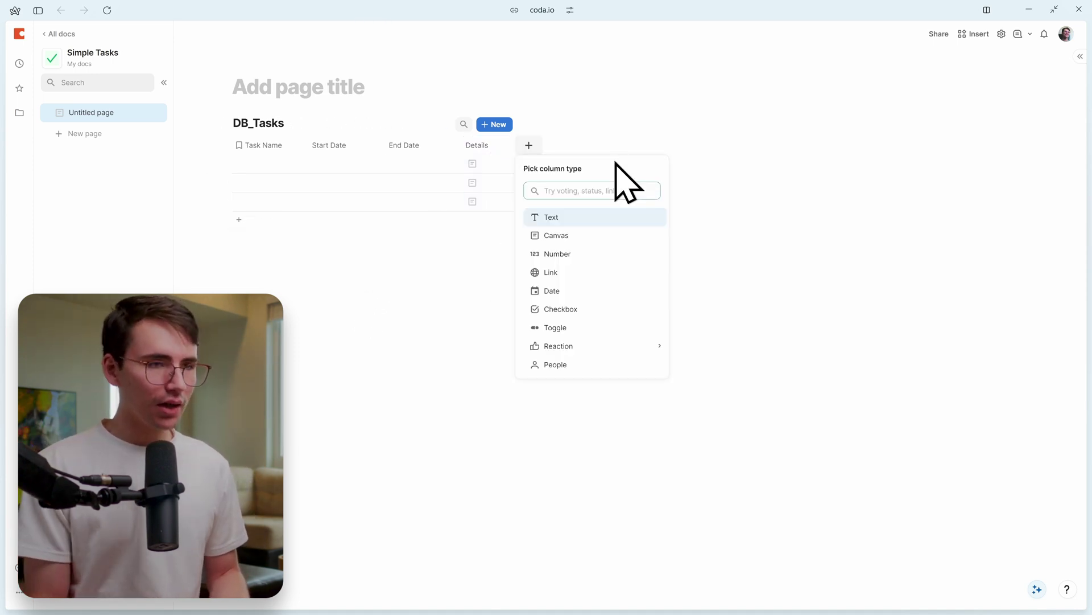
{"action": "scroll", "coordinate": [620, 256], "scroll_direction": "down", "scroll_amount": 2}
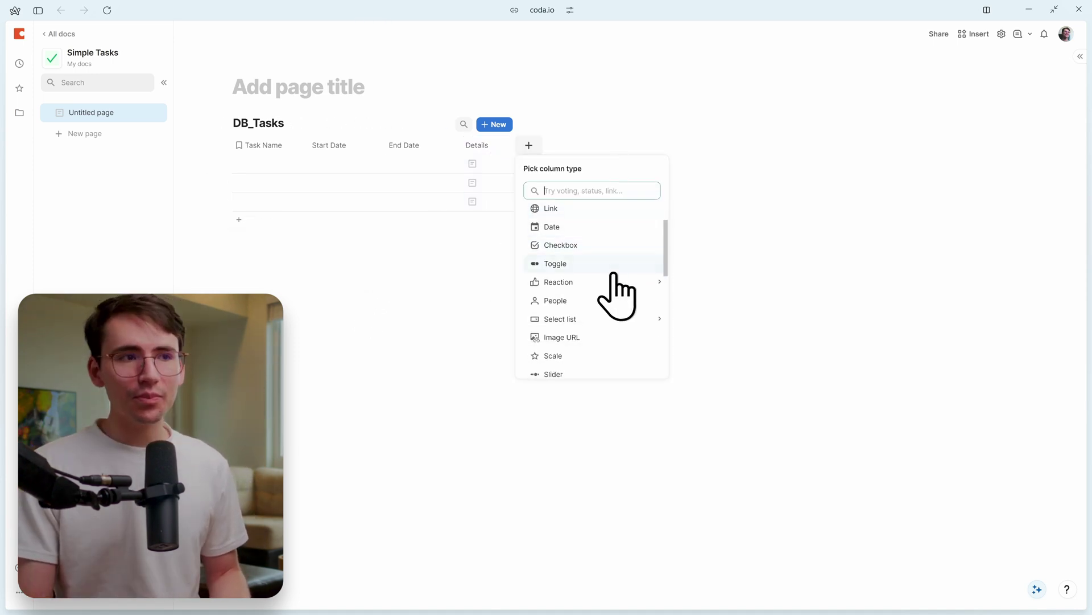
{"action": "left_click", "coordinate": [579, 304]}
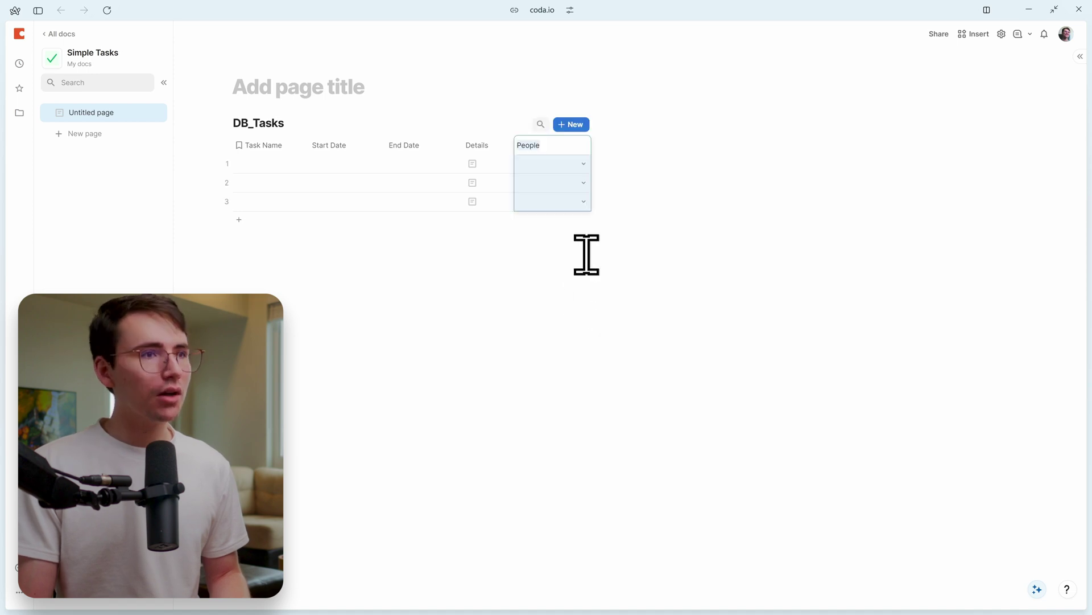
{"action": "left_click", "coordinate": [571, 165]}
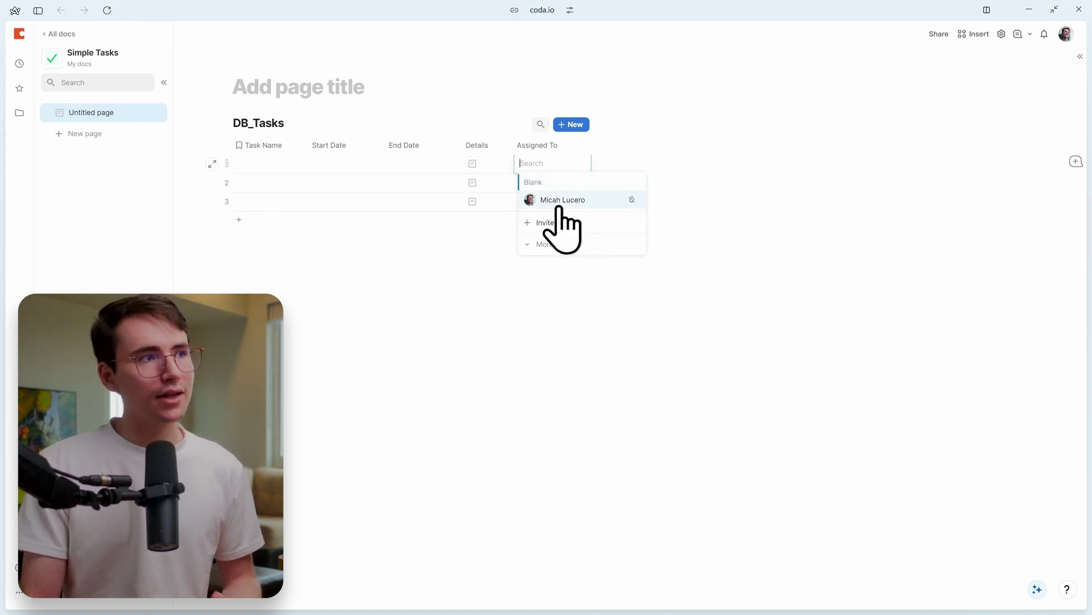
{"action": "left_click", "coordinate": [439, 295]}
- Add a new select list column to DB_Tasks with the options Complete, marked by a green circle, and Active, marked by a white circle
{"action": "key", "text": "ctrl+plus"}
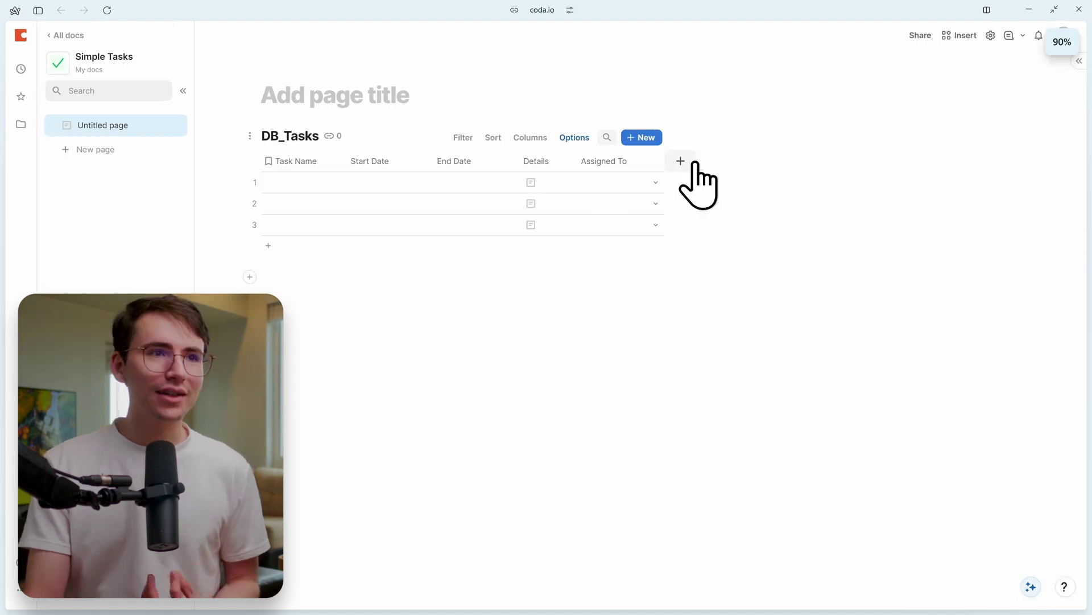
{"action": "left_click", "coordinate": [682, 162]}
{"action": "scroll", "coordinate": [756, 333], "scroll_direction": "down", "scroll_amount": 1}
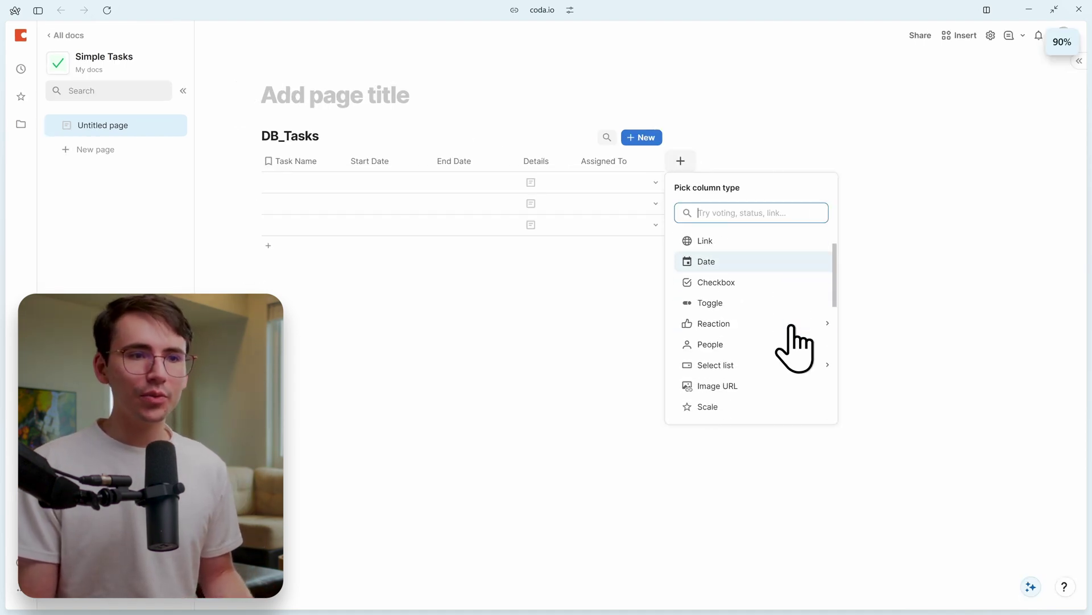
{"action": "scroll", "coordinate": [766, 312], "scroll_direction": "down", "scroll_amount": 1}
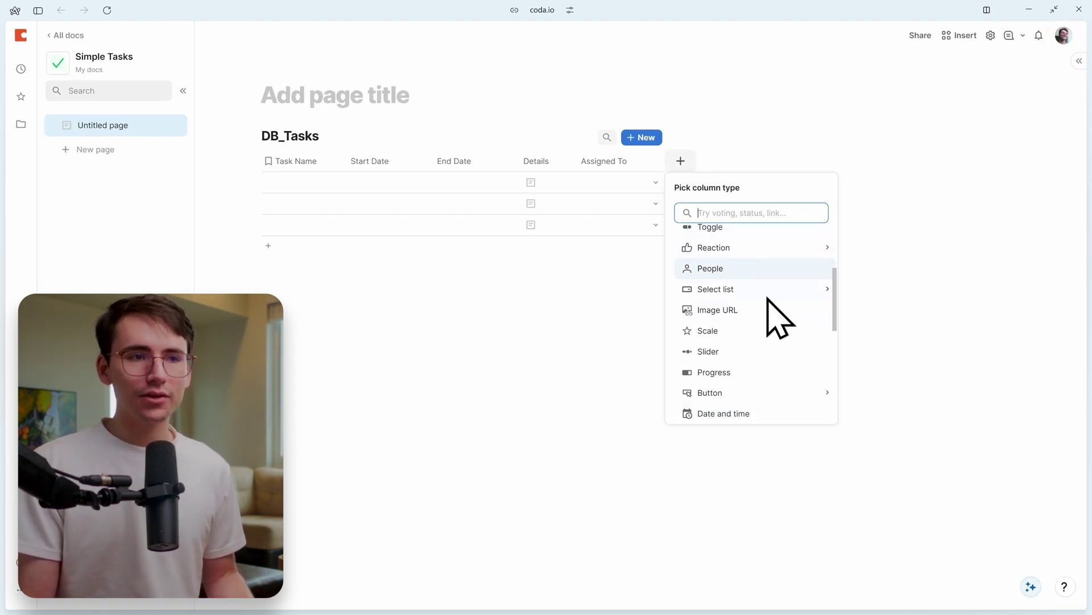
{"action": "mouse_move", "coordinate": [701, 294]}
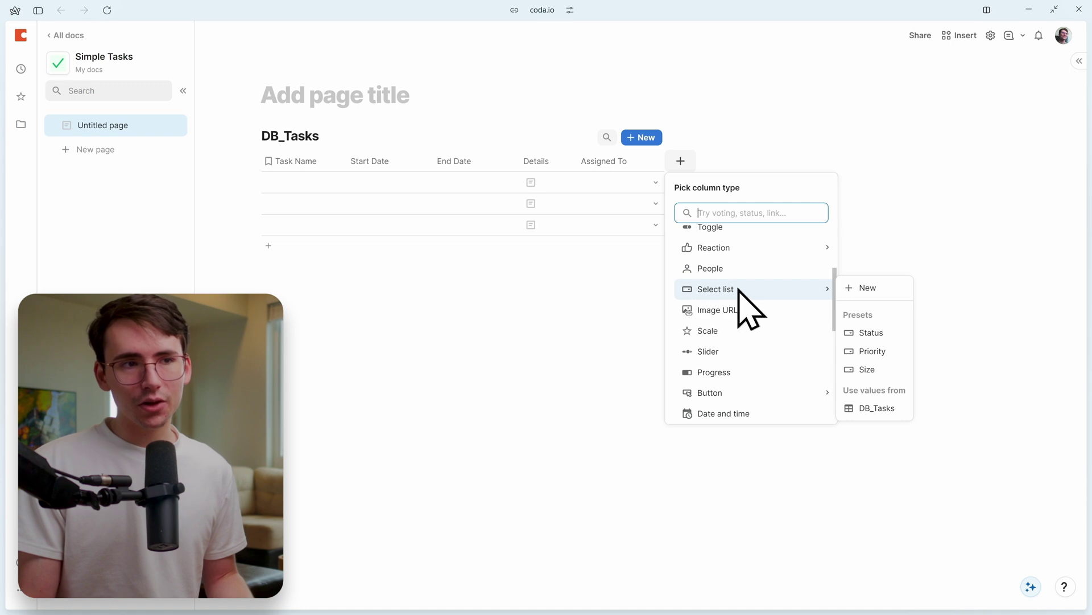
{"action": "left_click", "coordinate": [871, 289]}
{"action": "left_click", "coordinate": [837, 270]}
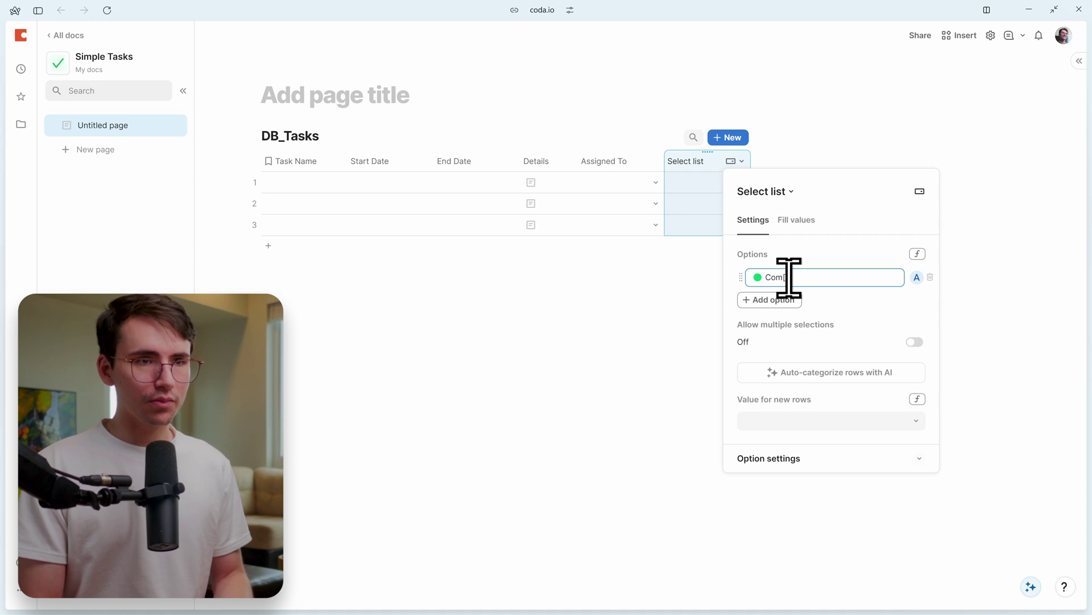
{"action": "key", "text": "Return"}
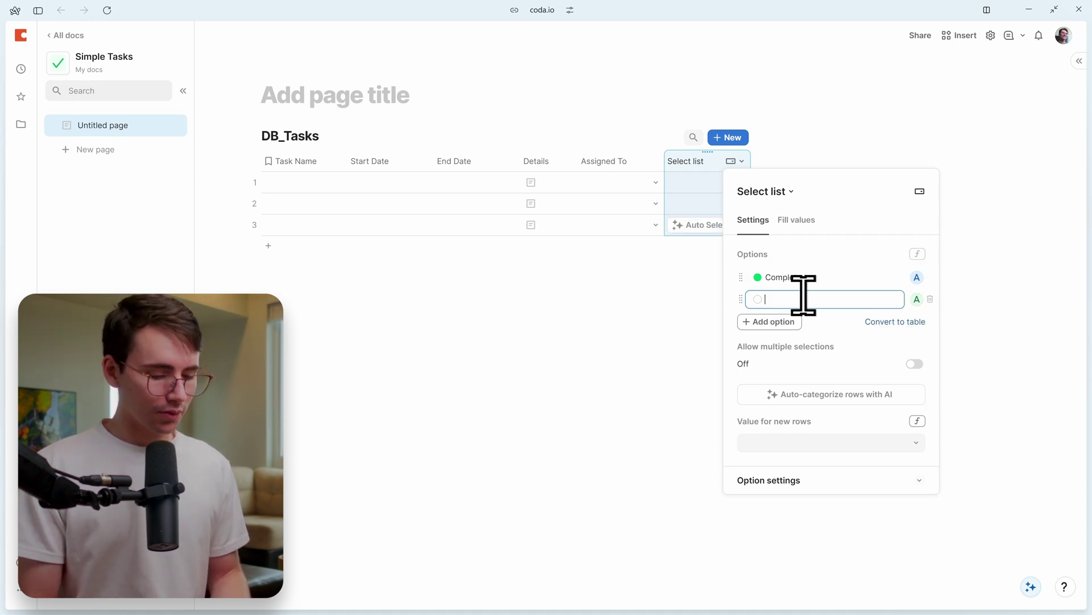
- Clear the colors of all select list options and move Active above Complete
{"action": "left_click", "coordinate": [916, 300]}
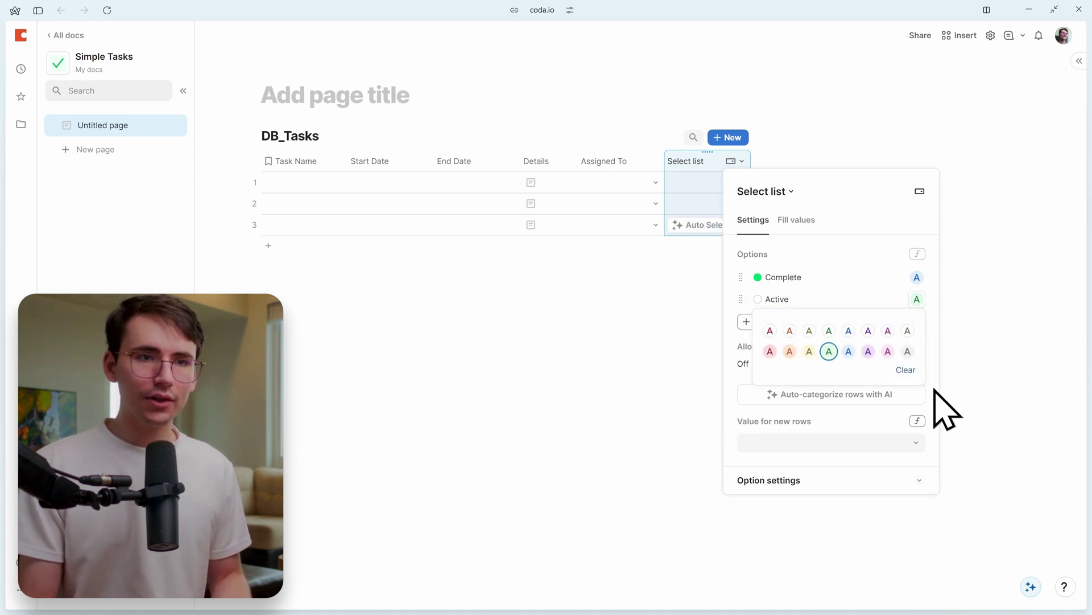
{"action": "left_click", "coordinate": [917, 298]}
{"action": "left_click", "coordinate": [917, 299]}
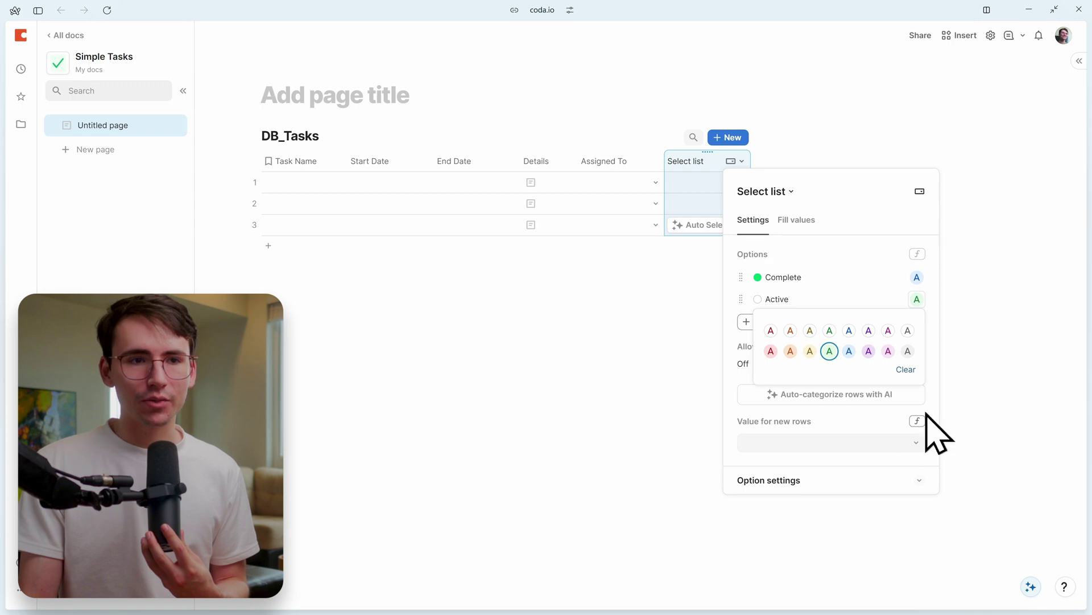
{"action": "left_click", "coordinate": [906, 369]}
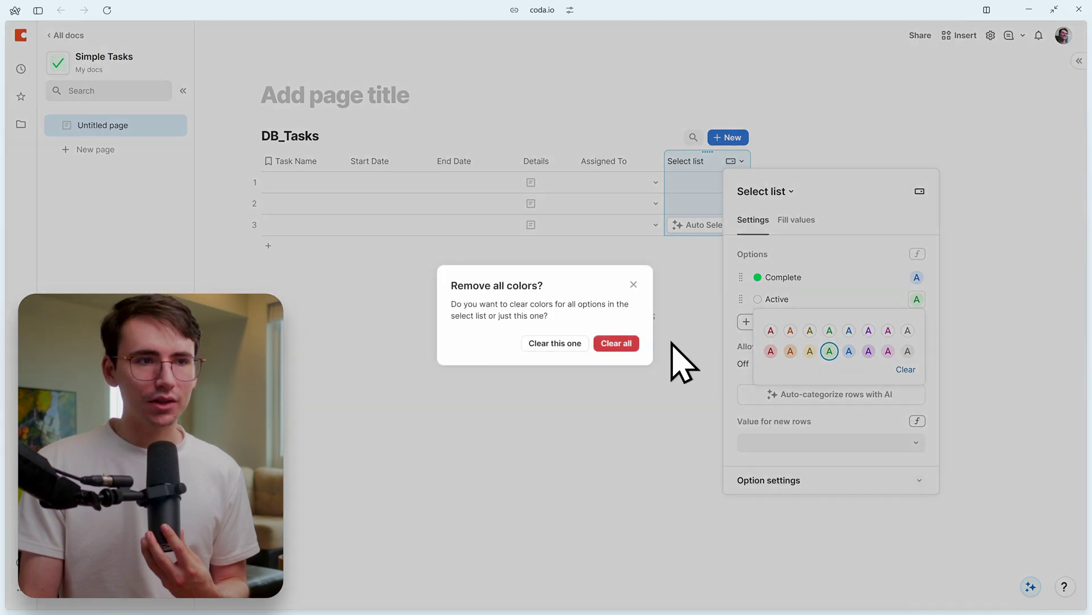
{"action": "left_click", "coordinate": [616, 343]}
{"action": "left_click_drag", "start_coordinate": [760, 300], "coordinate": [757, 277]}
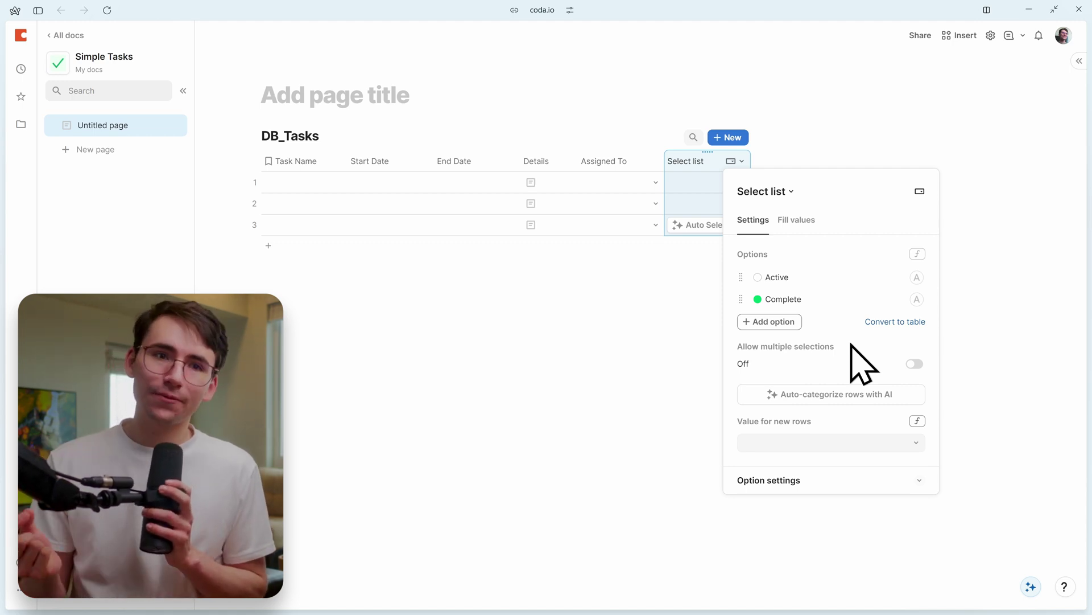
- Convert the select list into a relation table named "DB_Task_Status" located below the current table
{"action": "left_click", "coordinate": [904, 322]}
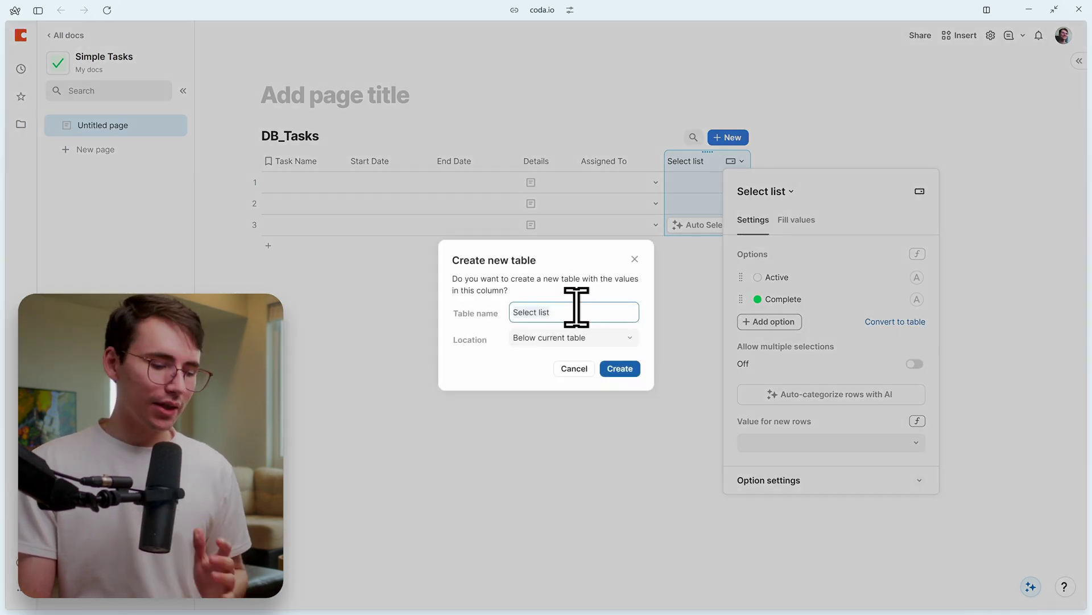
{"action": "key", "text": "ctrl+a"}
{"action": "type", "text": "DB"}
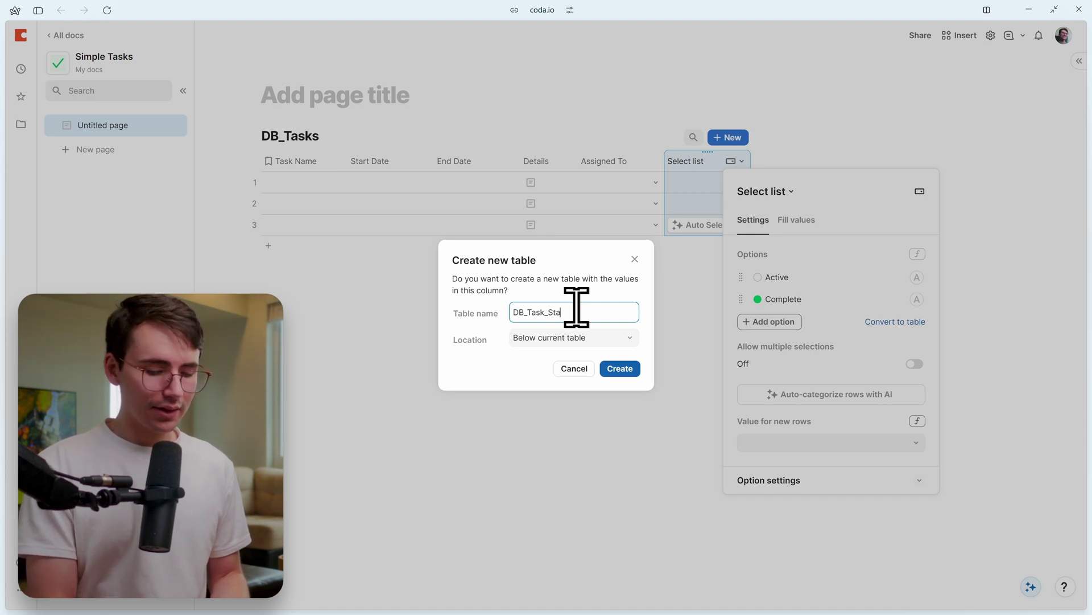
{"action": "left_click", "coordinate": [621, 370]}
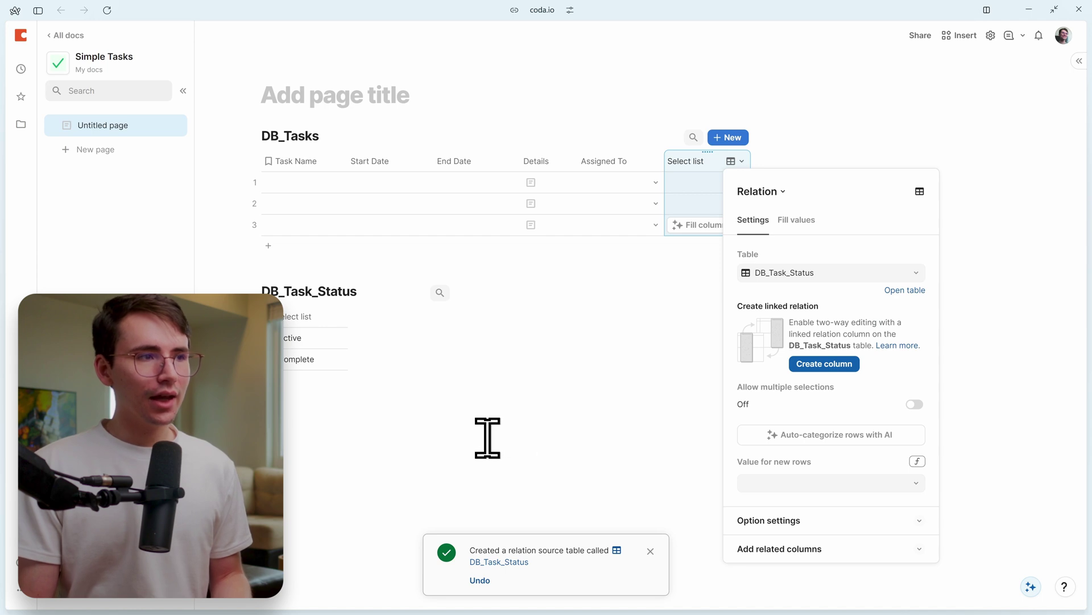
{"action": "left_click", "coordinate": [488, 437]}
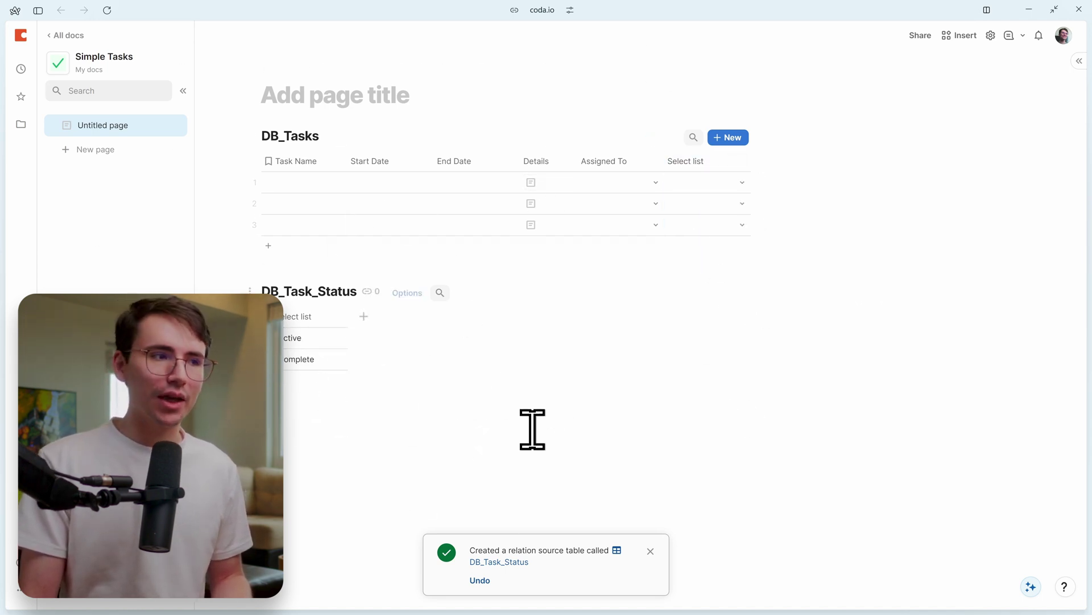
{"action": "left_click", "coordinate": [651, 550]}
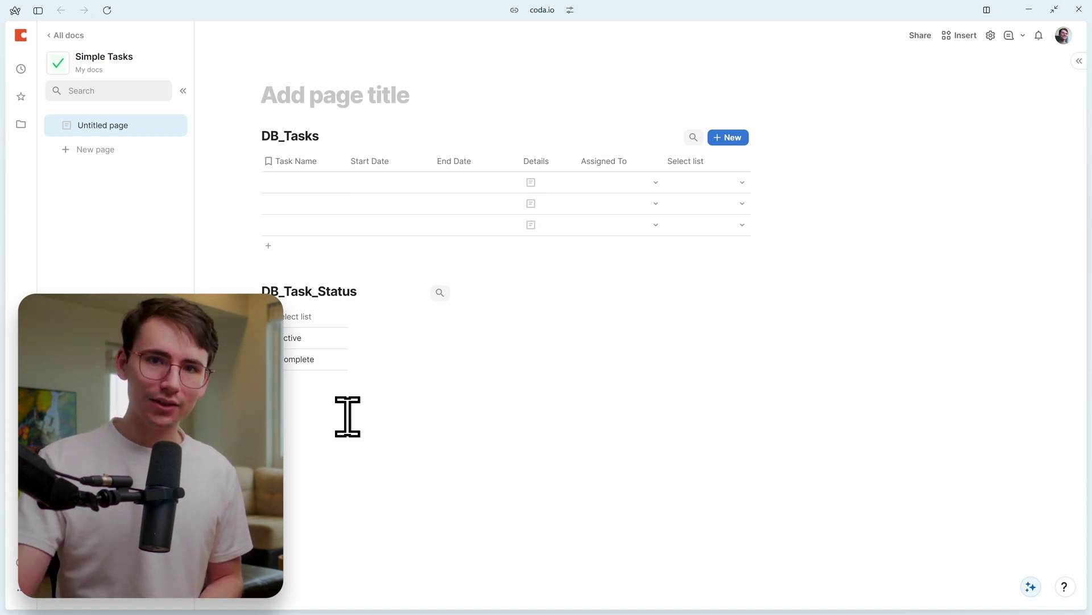
- Rename the Select list column of the DB_Tasks table to "Status"
{"action": "left_click", "coordinate": [680, 161]}
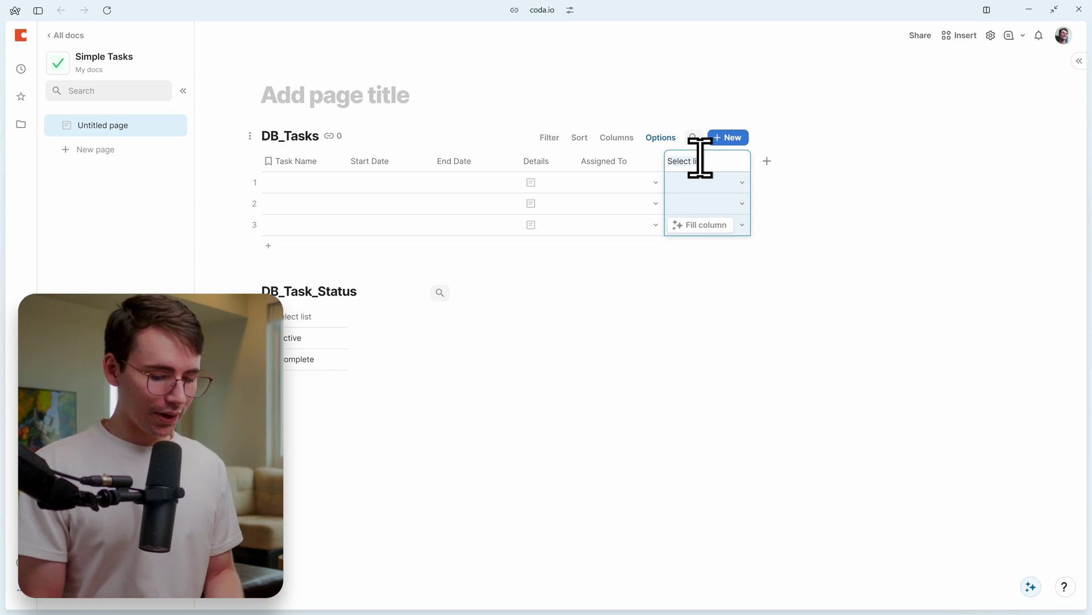
{"action": "type", "text": "Status"}
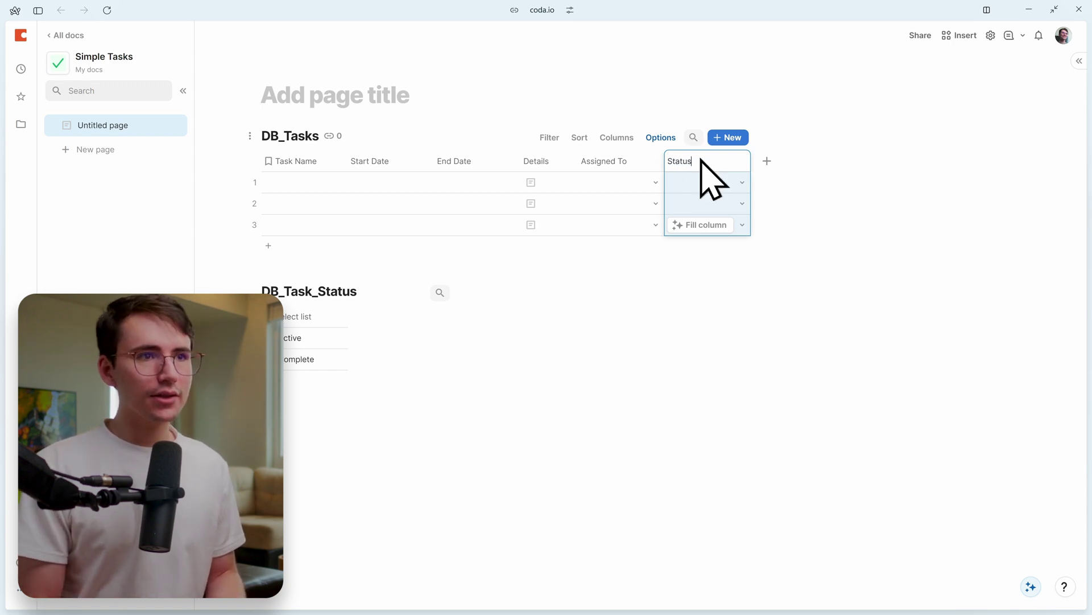
{"action": "key", "text": "Return"}
- Turn off adding of new options for the Status column and check the choices offered in its first row
{"action": "left_click", "coordinate": [727, 183]}
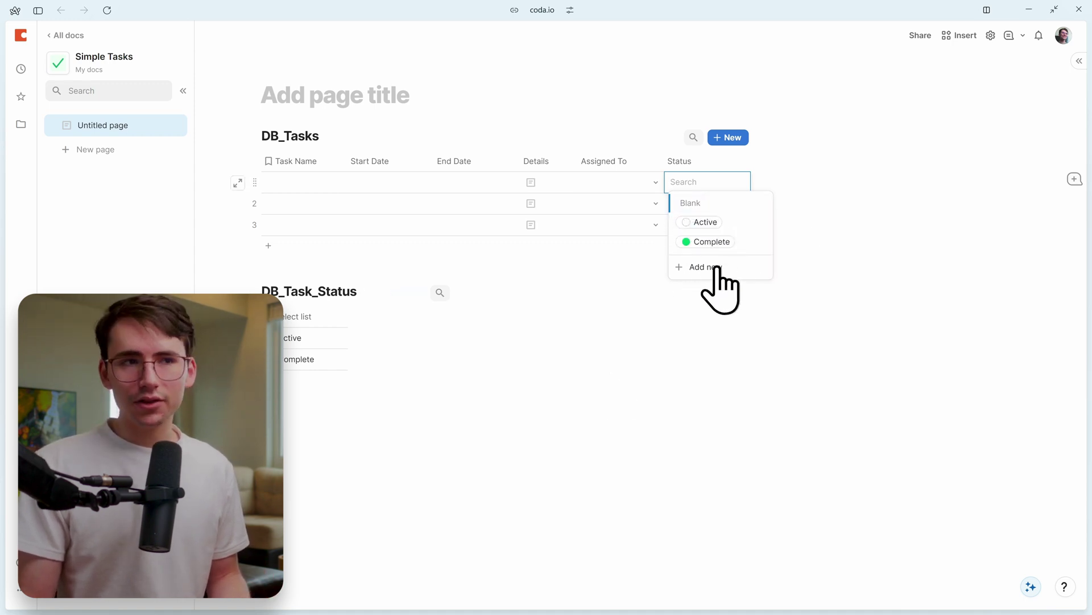
{"action": "left_click", "coordinate": [727, 162]}
{"action": "left_click", "coordinate": [732, 161]}
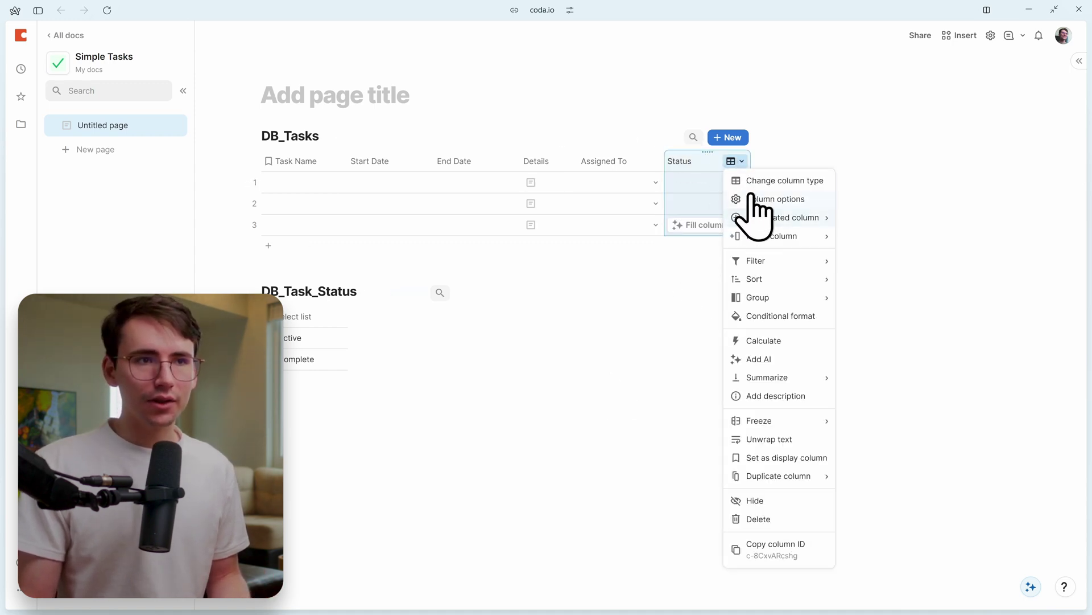
{"action": "left_click", "coordinate": [732, 163]}
{"action": "left_click", "coordinate": [735, 163]}
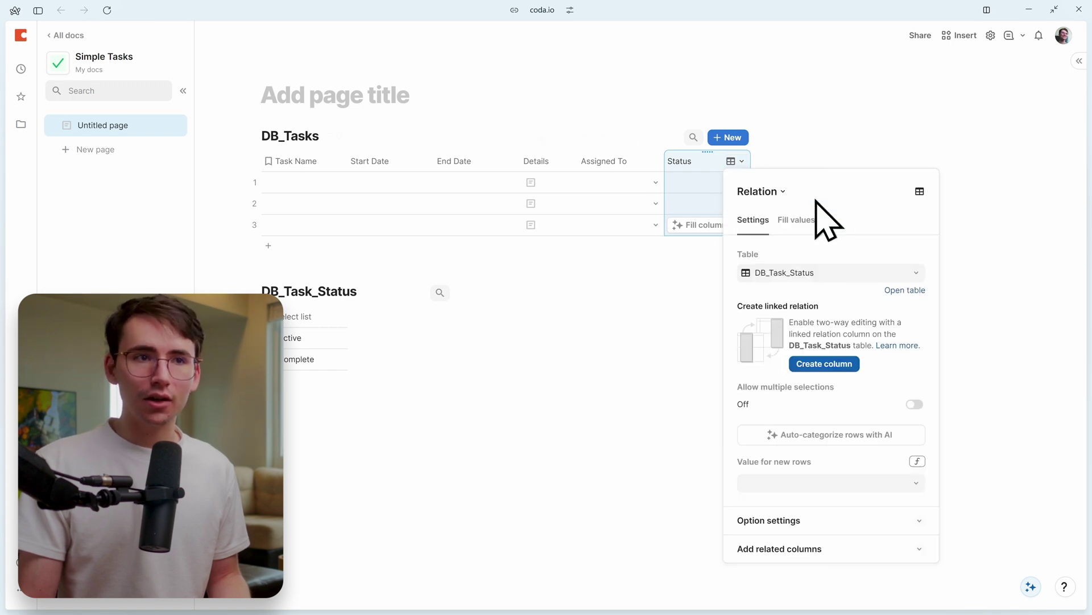
{"action": "left_click", "coordinate": [815, 199]}
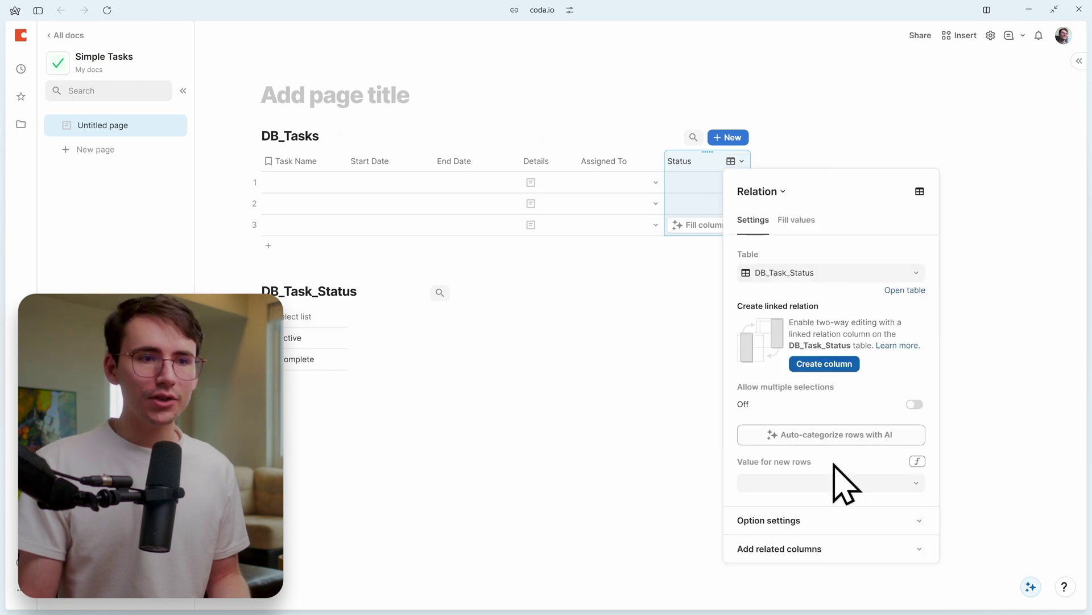
{"action": "left_click", "coordinate": [765, 521]}
{"action": "scroll", "coordinate": [850, 455], "scroll_direction": "down", "scroll_amount": 2}
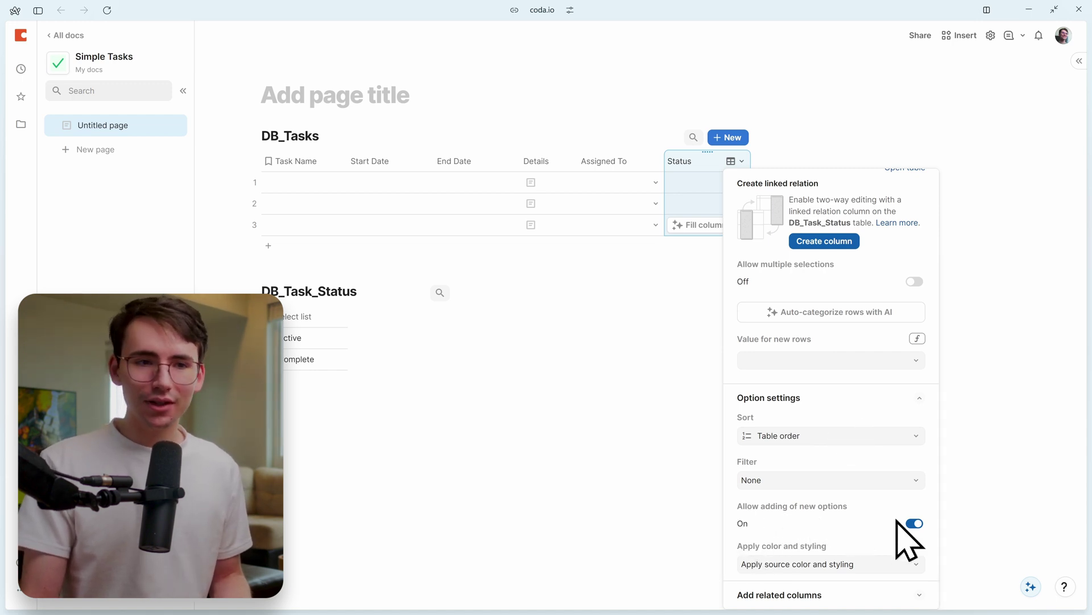
{"action": "left_click", "coordinate": [915, 523]}
{"action": "left_click", "coordinate": [539, 426]}
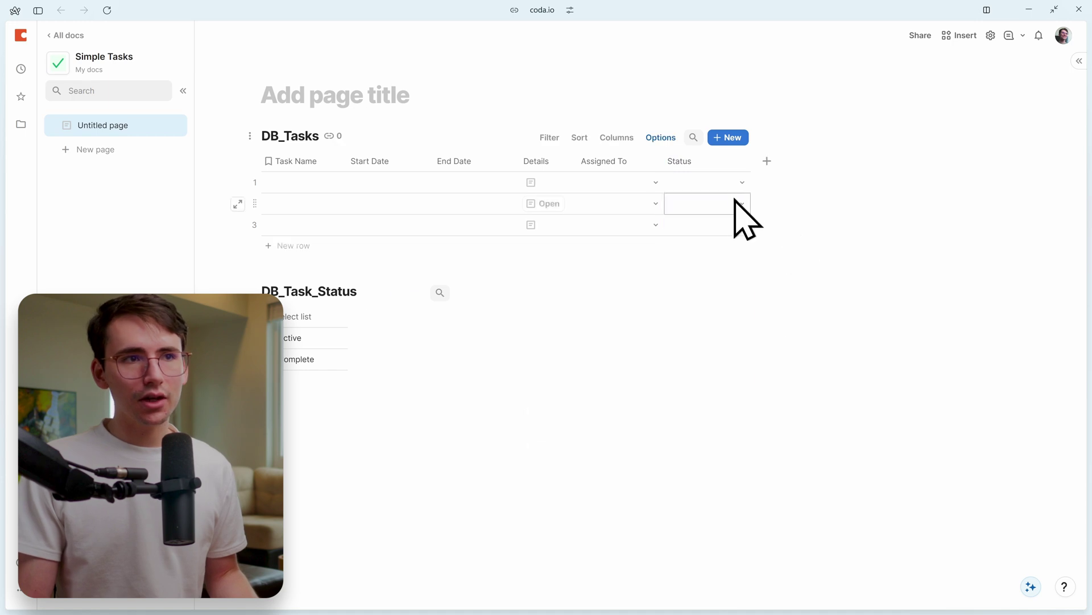
{"action": "left_click", "coordinate": [728, 183]}
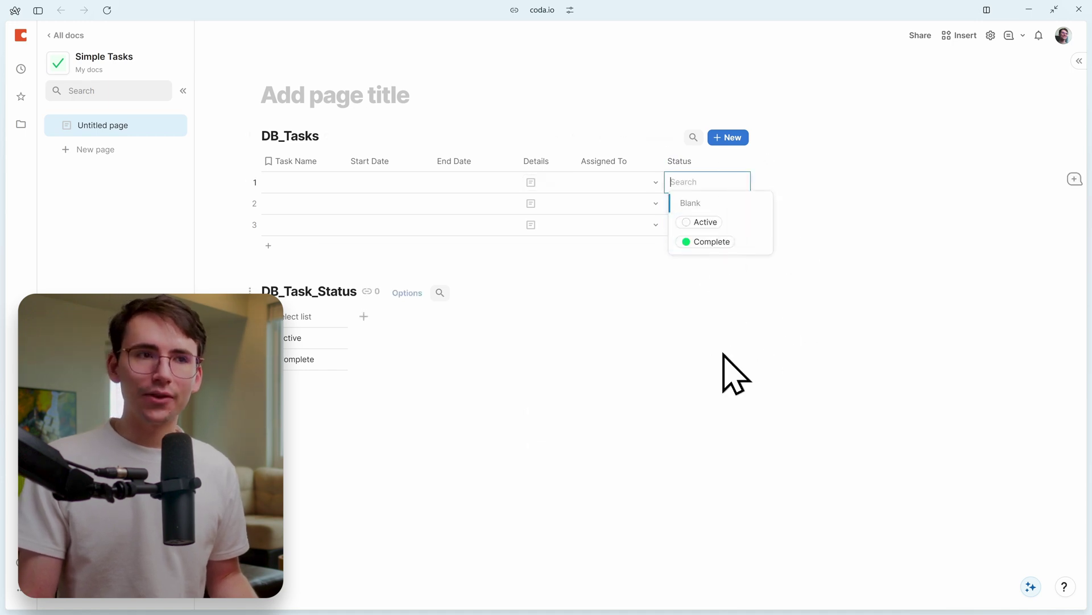
{"action": "left_click", "coordinate": [685, 399]}
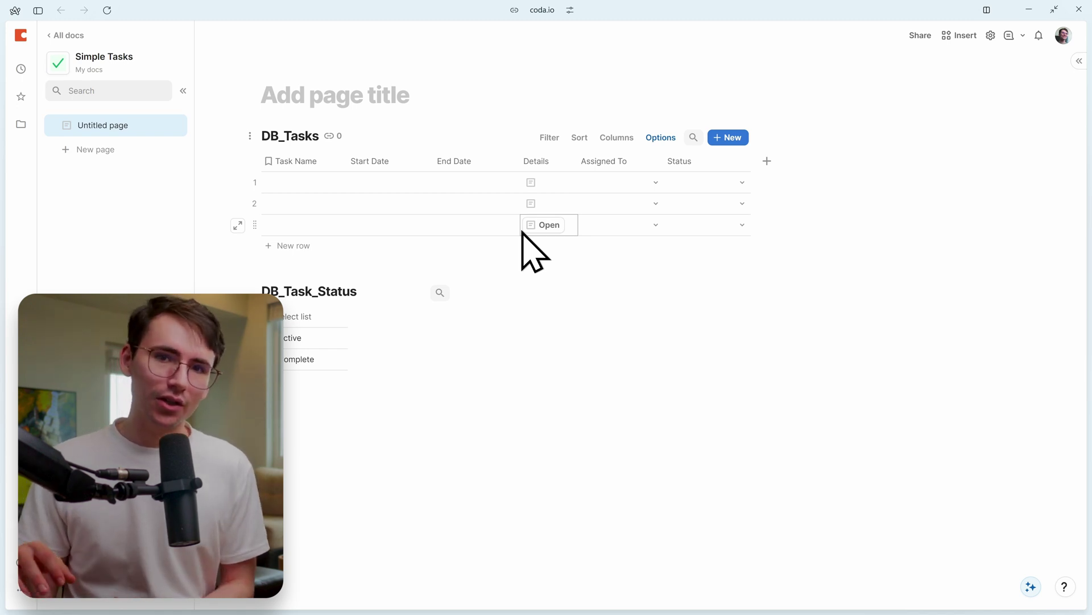
- Fill the DB_Tasks table with sample tasks, including start and end dates, an assignee and a status for each
{"action": "left_click", "coordinate": [310, 179]}
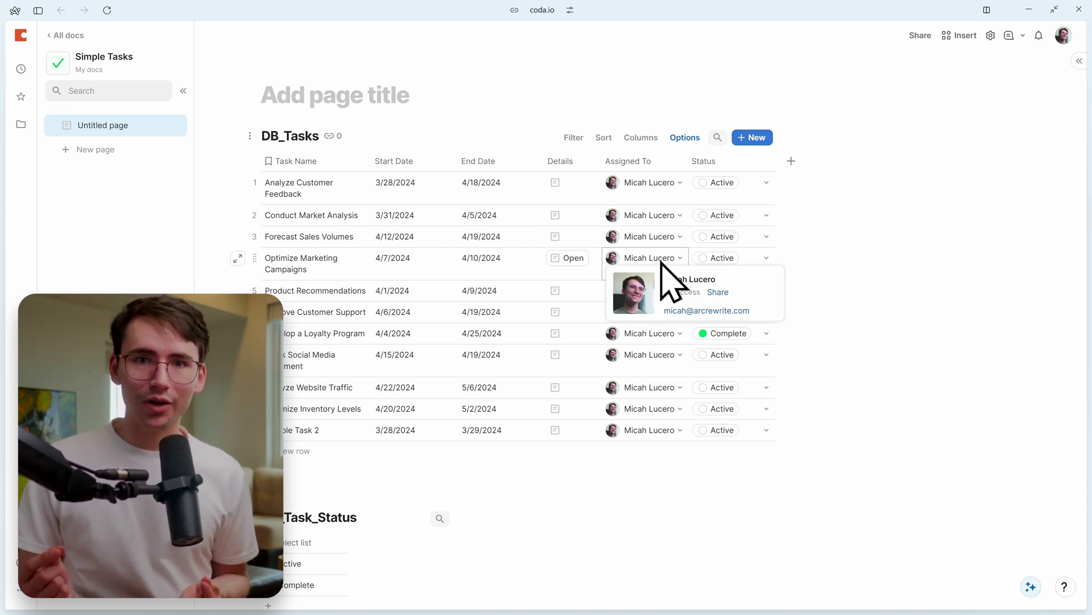
- Create a new page titled "Databases" and give it a branching diagram icon
{"action": "left_click", "coordinate": [88, 150]}
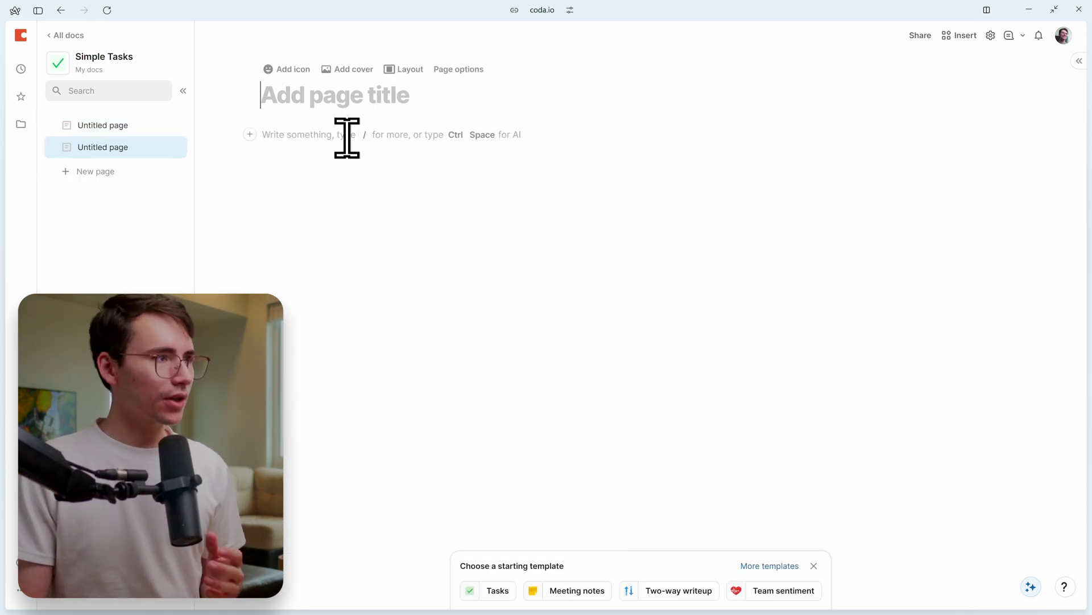
{"action": "type", "text": "Da"}
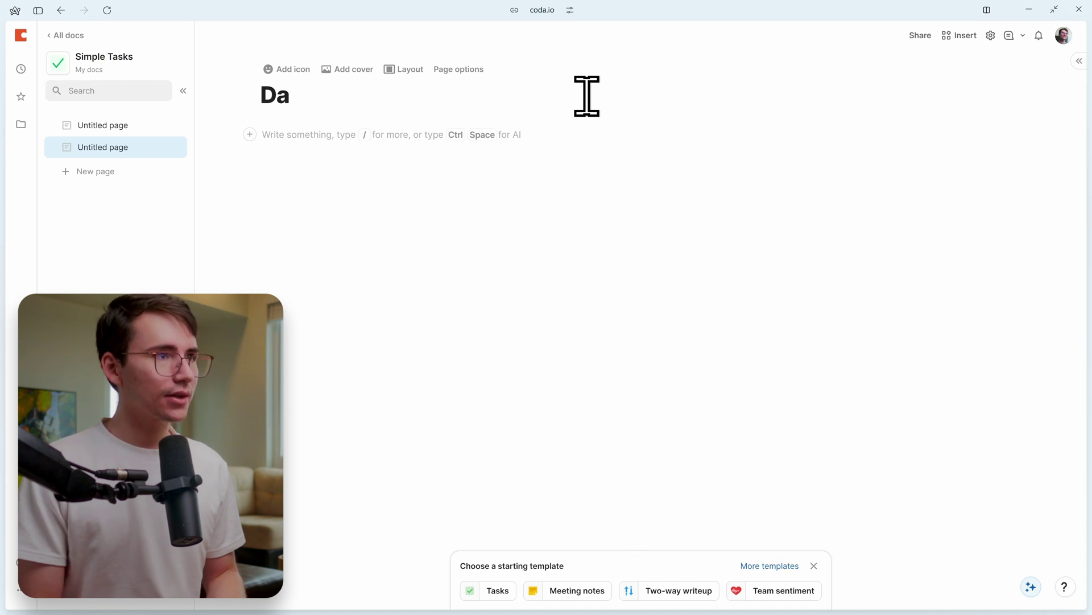
{"action": "type", "text": "ttabases"}
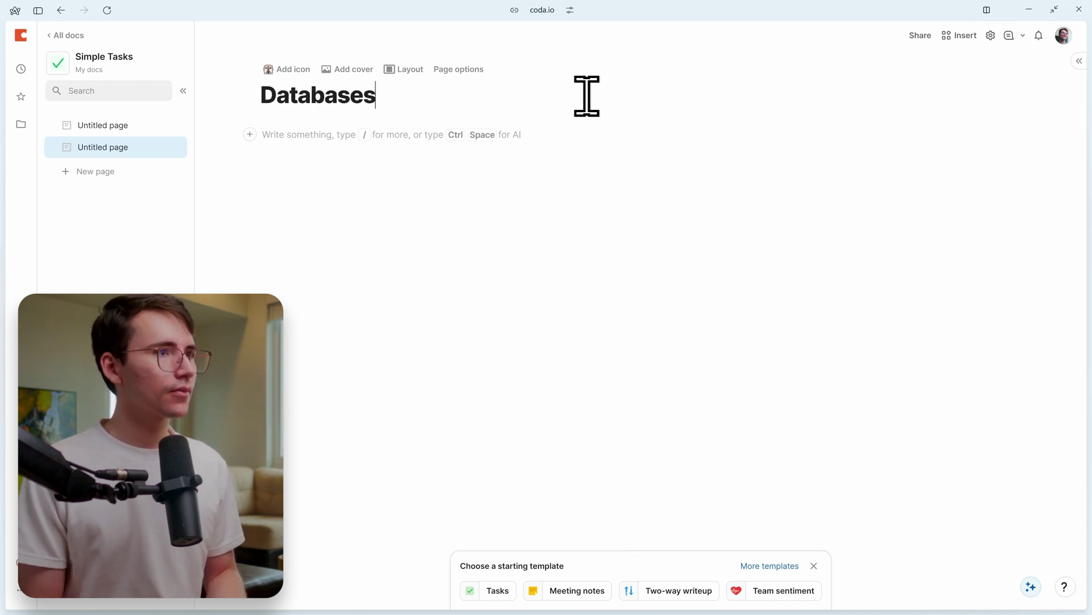
{"action": "left_click", "coordinate": [287, 69]}
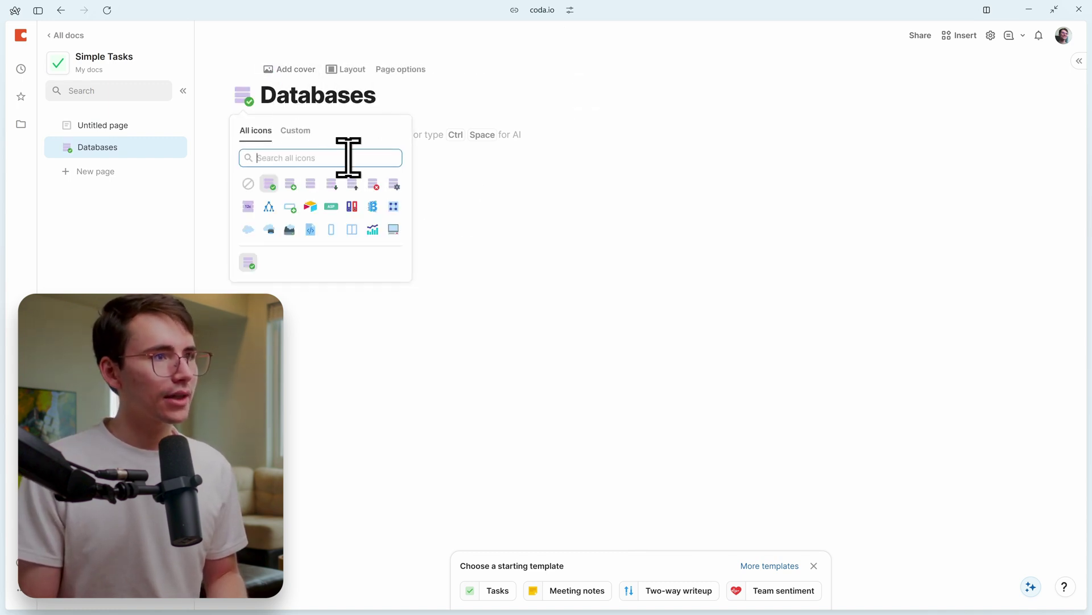
{"action": "left_click", "coordinate": [303, 137]}
{"action": "scroll", "coordinate": [350, 211], "scroll_direction": "down", "scroll_amount": 5}
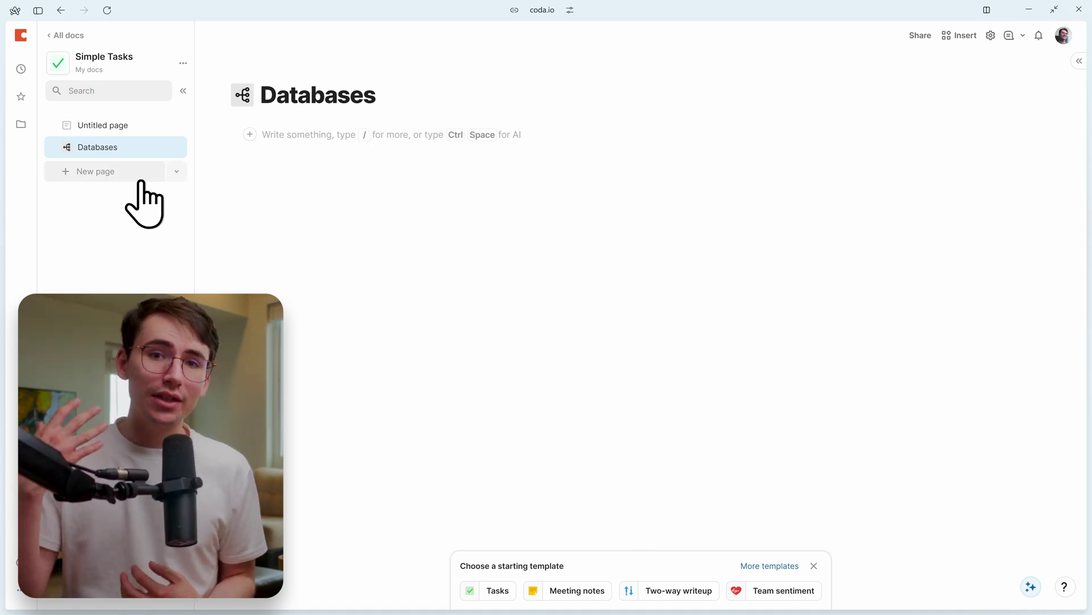
- Create two new pages titled "DB \ Tasks" and "DB \ Task Status"
{"action": "left_click", "coordinate": [139, 172]}
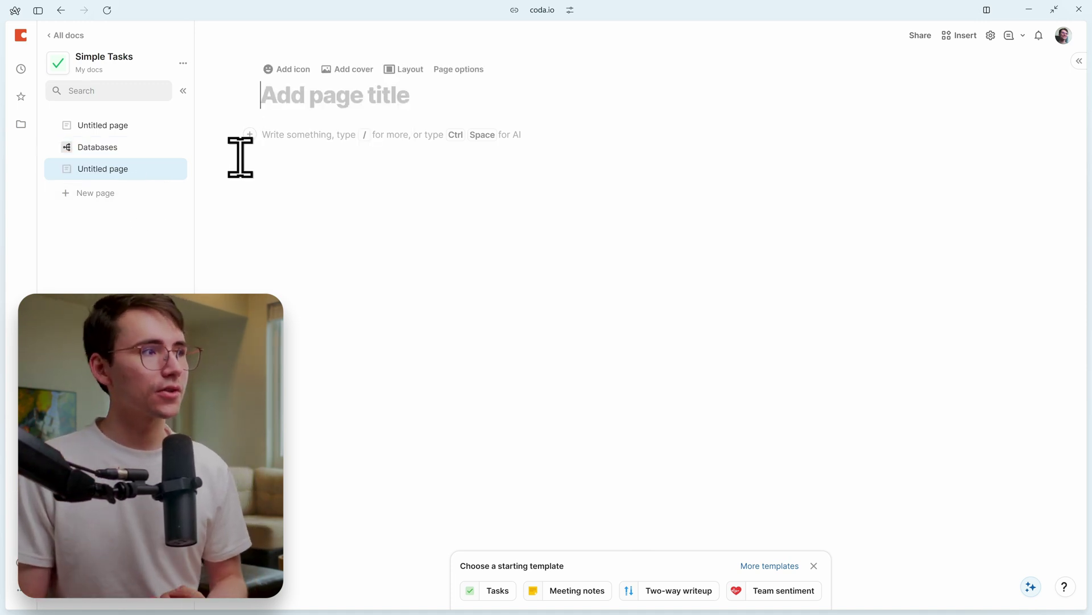
{"action": "type", "text": "DB \\"}
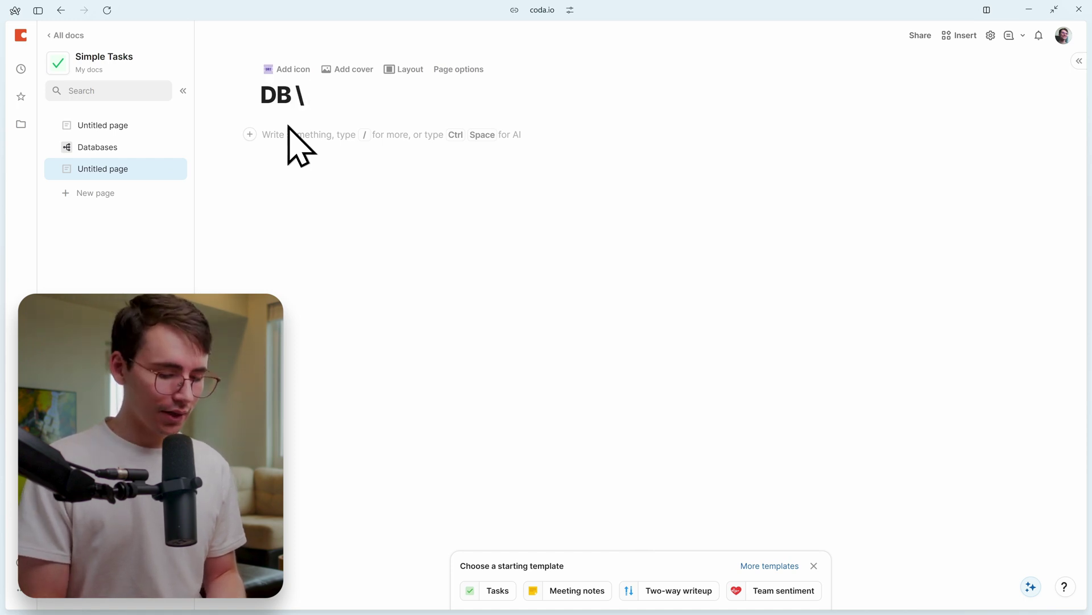
{"action": "type", "text": " Tasks"}
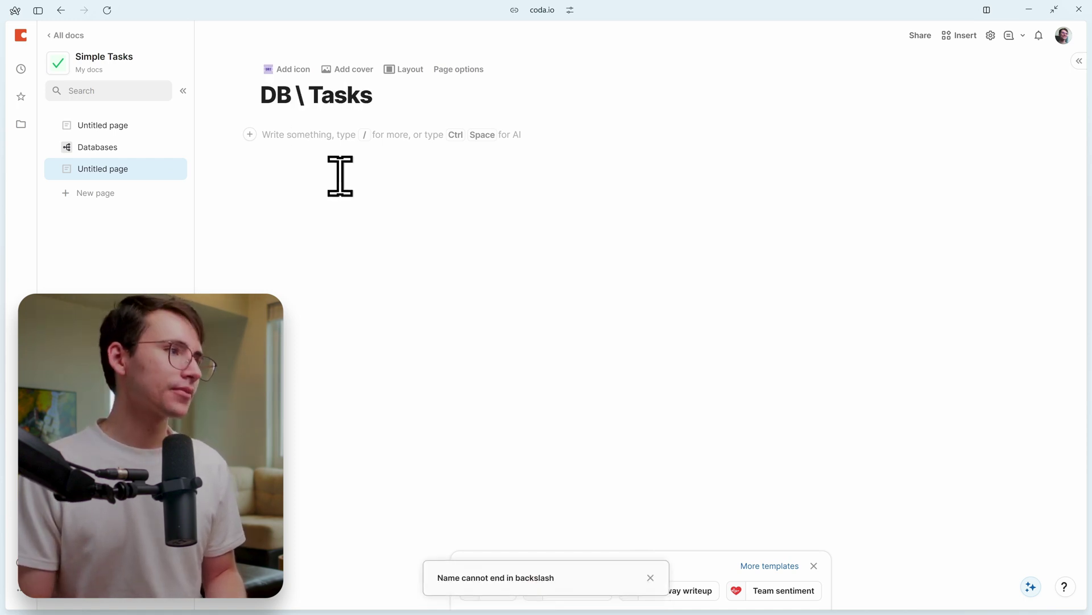
{"action": "left_click", "coordinate": [91, 193]}
{"action": "type", "text": "DB"}
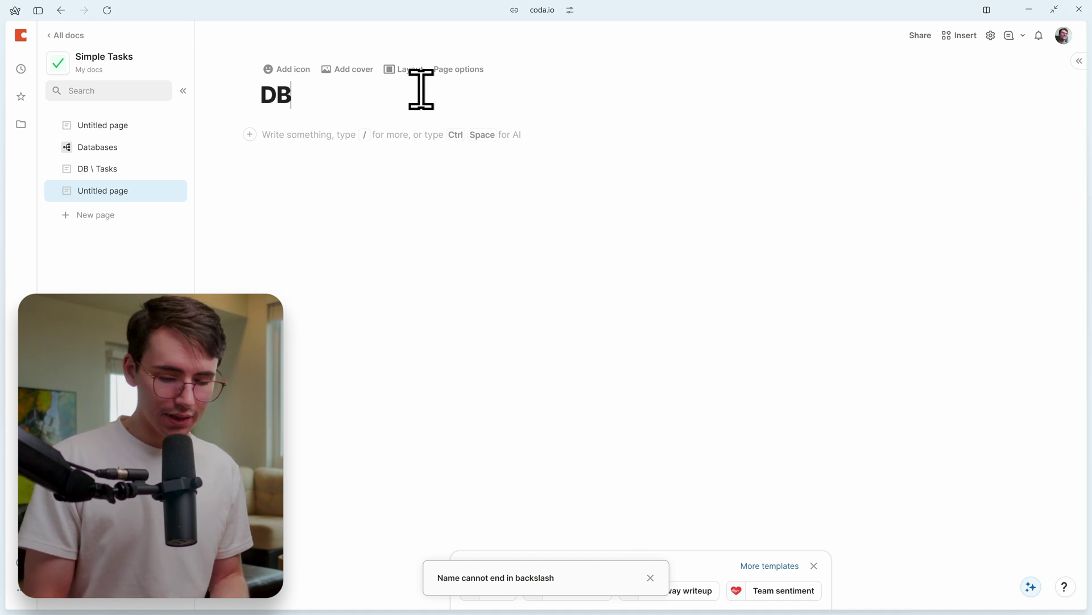
{"action": "type", "text": " \\ Task Status"}
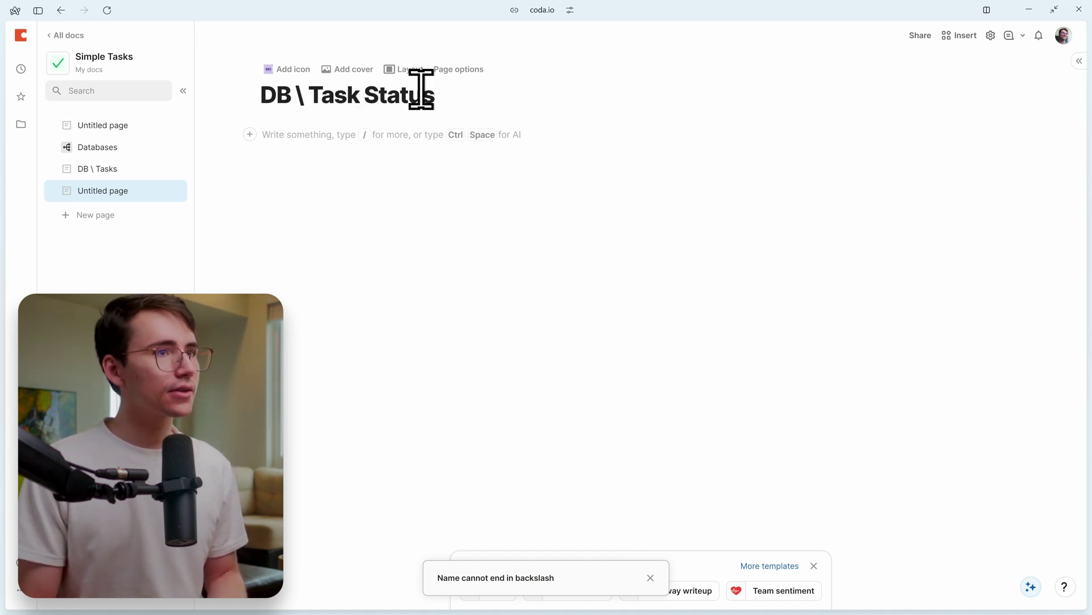
{"action": "key", "text": "BackSpace"}
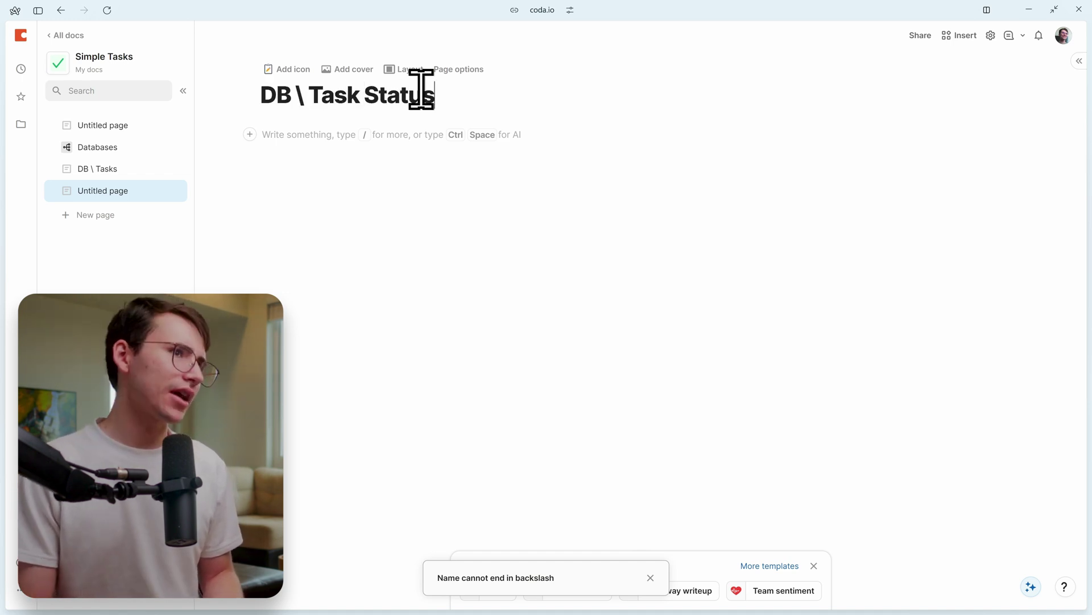
- Nest the DB \ Tasks and DB \ Task Status pages under Databases and give both the black custom database icon
{"action": "left_click", "coordinate": [103, 168]}
{"action": "left_click_drag", "start_coordinate": [127, 190], "coordinate": [108, 151]}
{"action": "left_click", "coordinate": [81, 168]}
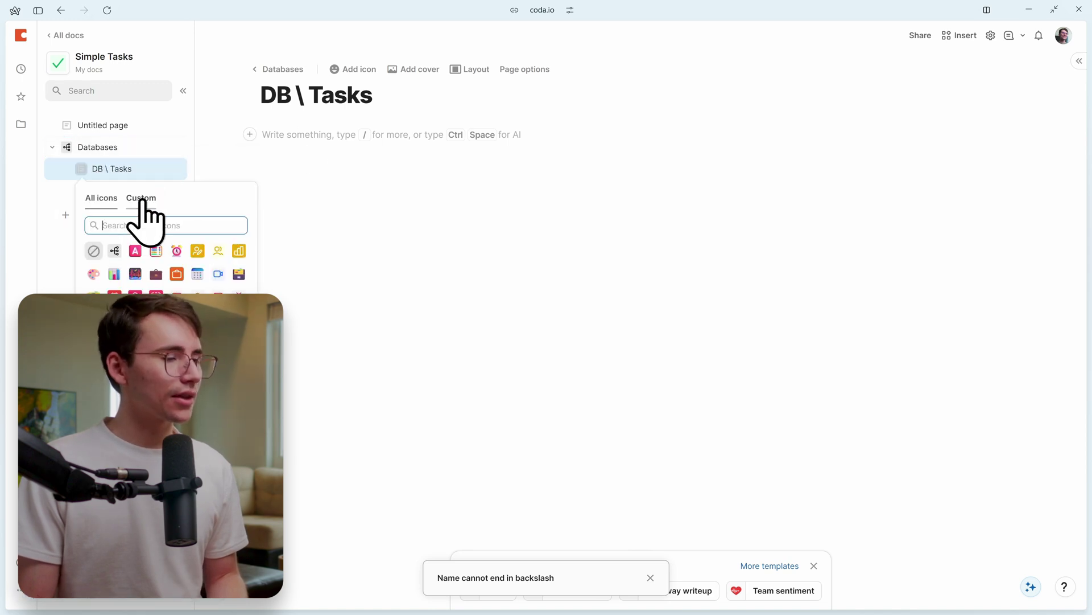
{"action": "scroll", "coordinate": [188, 276], "scroll_direction": "down", "scroll_amount": 2}
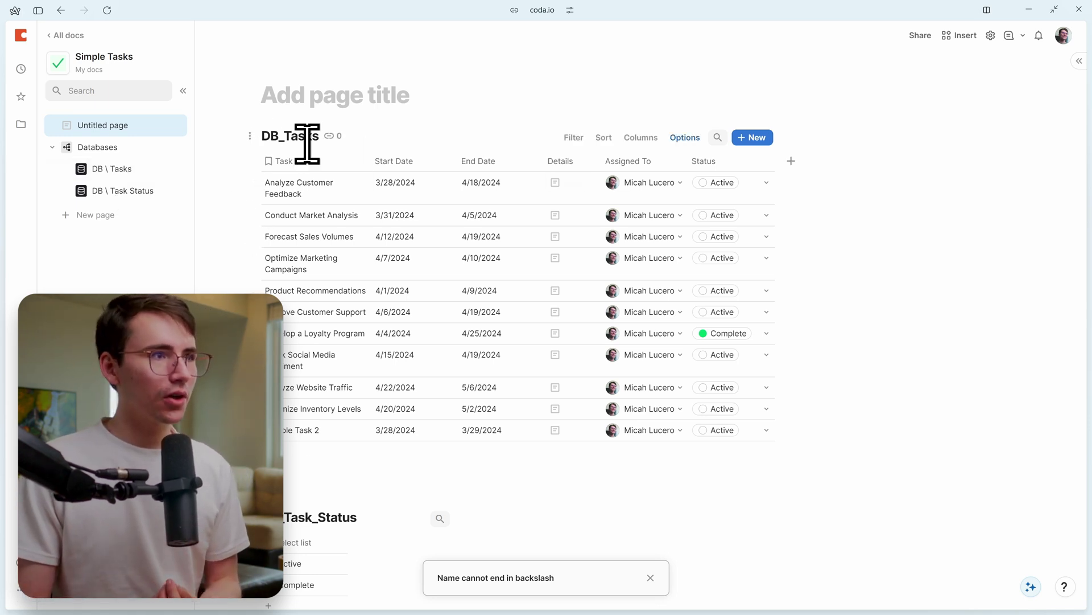
- Move the DB_Tasks table to the DB \ Tasks page and the DB_Task_Status table to the DB \ Task Status page
{"action": "left_click_drag", "start_coordinate": [250, 137], "coordinate": [120, 171]}
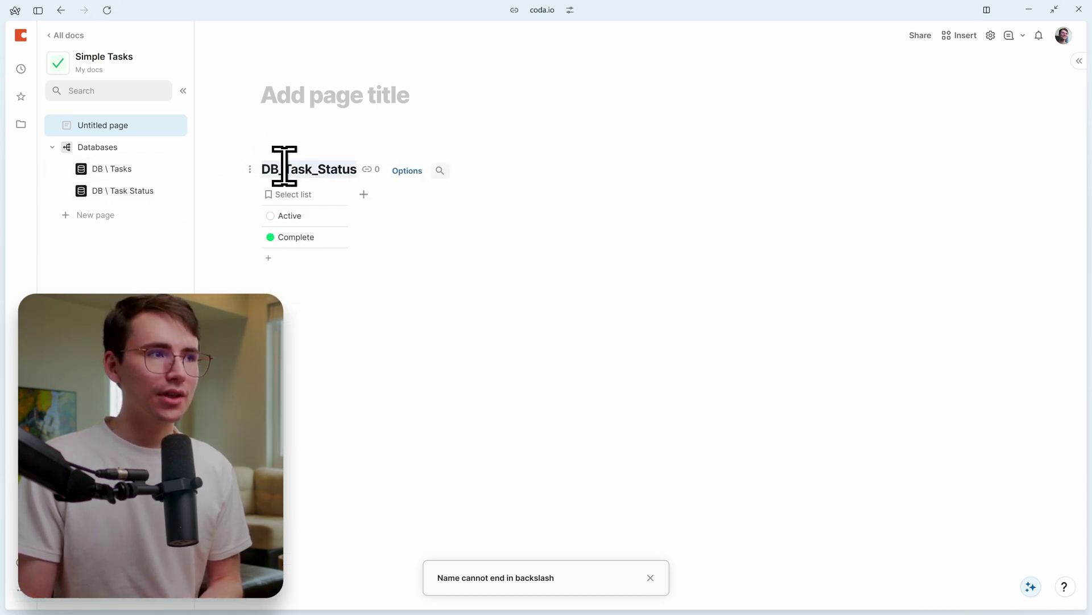
{"action": "left_click_drag", "start_coordinate": [284, 167], "coordinate": [132, 194]}
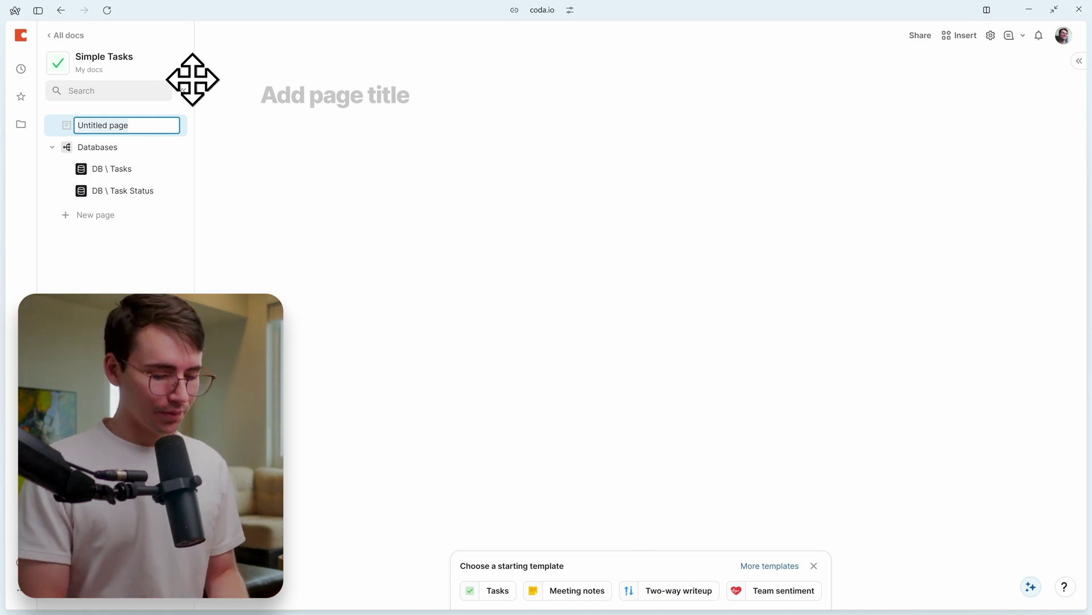
- Rename the emptied untitled page as "Tasks" and give it the custom green check mark icon
{"action": "type", "text": "Tasks"}
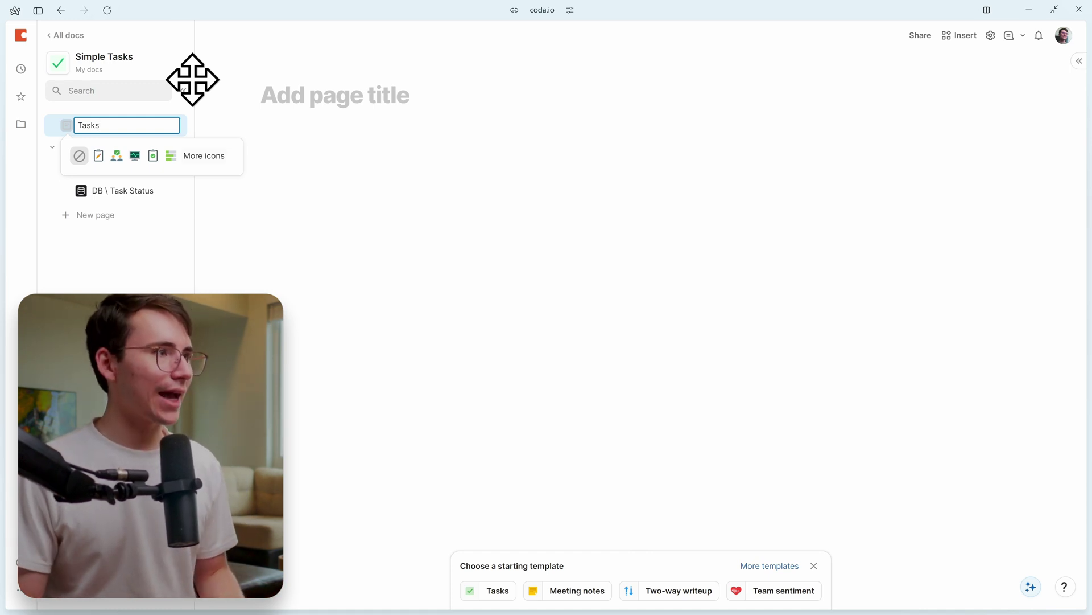
{"action": "key", "text": "Return"}
{"action": "left_click", "coordinate": [67, 125]}
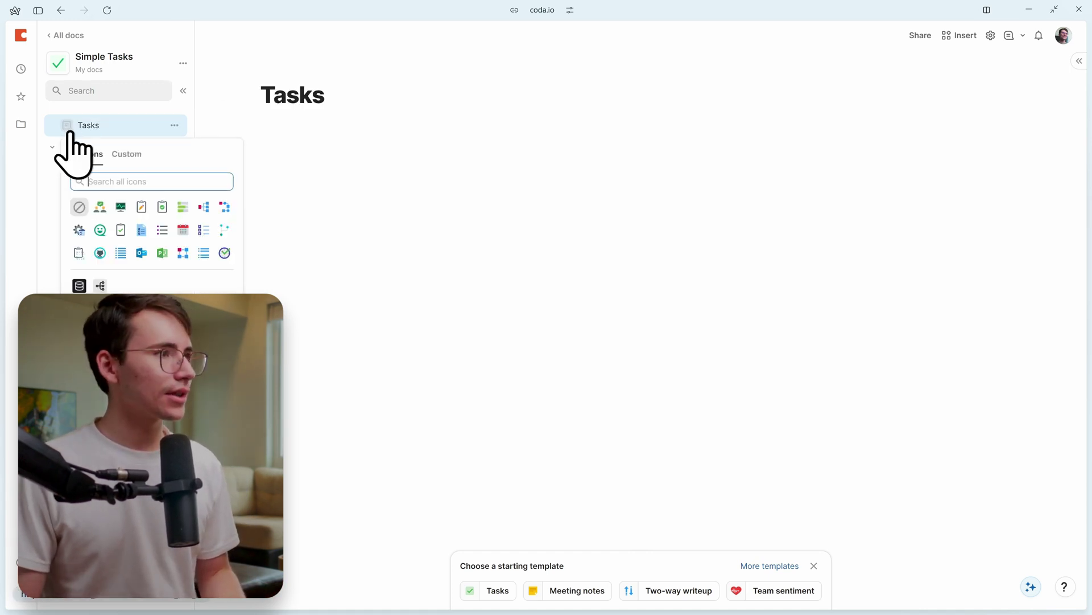
{"action": "left_click", "coordinate": [126, 154]}
{"action": "scroll", "coordinate": [164, 238], "scroll_direction": "down", "scroll_amount": 3}
{"action": "left_click", "coordinate": [173, 250]}
- Add four new blank subpages under the Tasks page
{"action": "right_click", "coordinate": [103, 128]}
{"action": "left_click", "coordinate": [228, 144]}
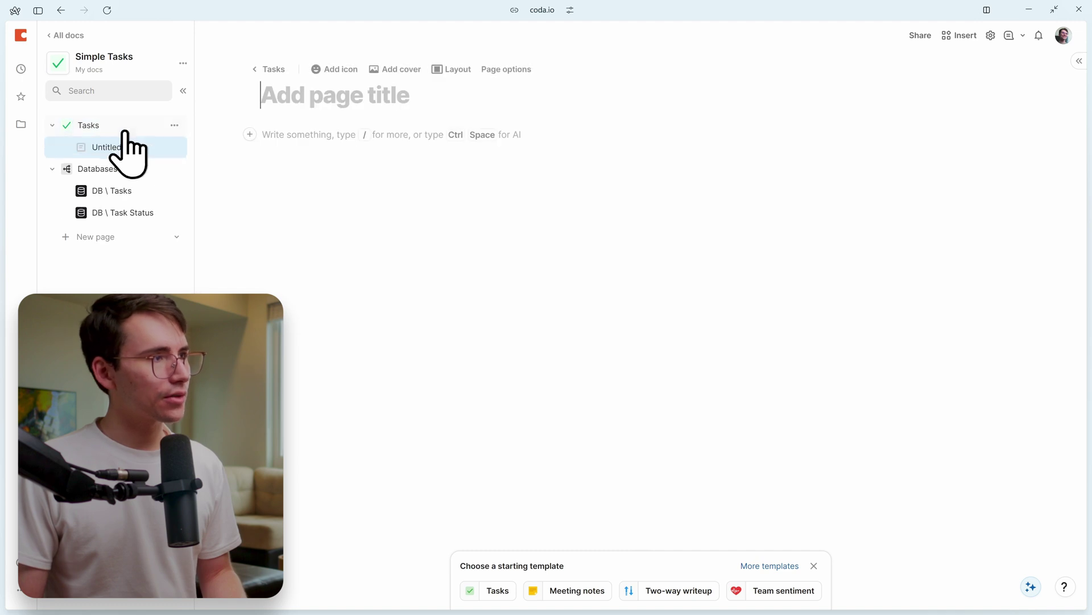
{"action": "right_click", "coordinate": [127, 149]}
{"action": "mouse_move", "coordinate": [183, 142]}
{"action": "left_click", "coordinate": [250, 140]}
{"action": "right_click", "coordinate": [132, 147]}
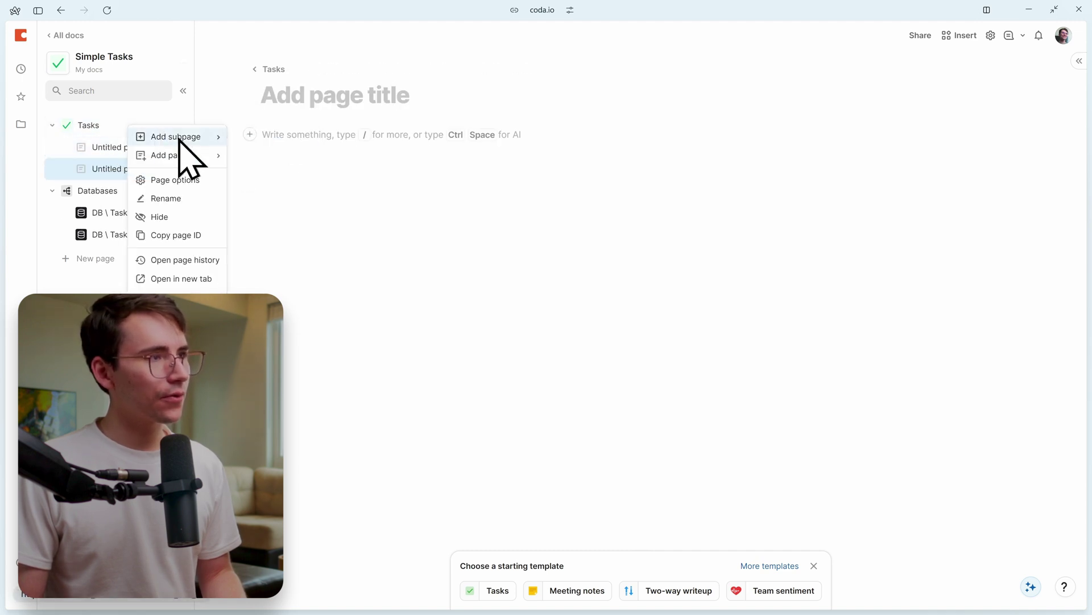
{"action": "left_click", "coordinate": [251, 140]}
{"action": "right_click", "coordinate": [107, 126]}
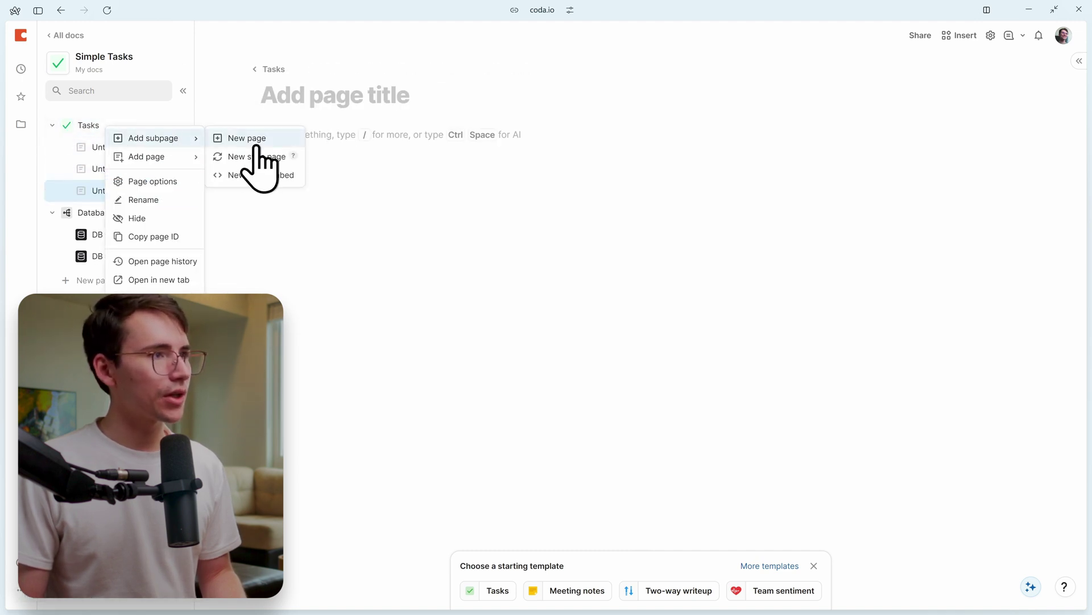
{"action": "left_click", "coordinate": [250, 140]}
- Rename the first subpage under Tasks as "Tasks / Table"
{"action": "left_click", "coordinate": [130, 148]}
{"action": "left_click", "coordinate": [132, 146]}
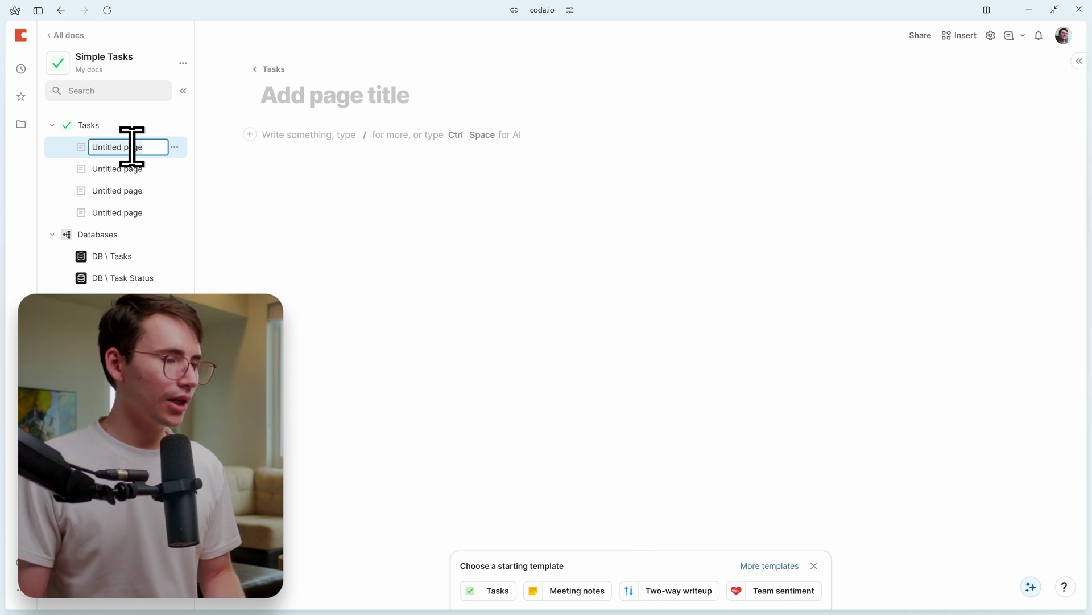
{"action": "type", "text": "Tasks"}
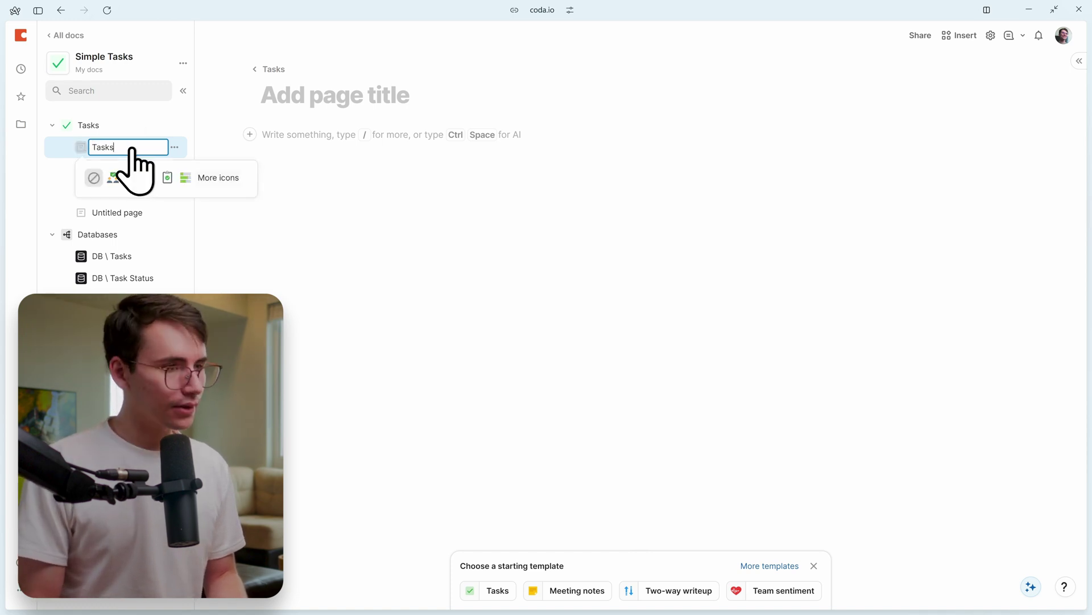
{"action": "type", "text": " / Ta"}
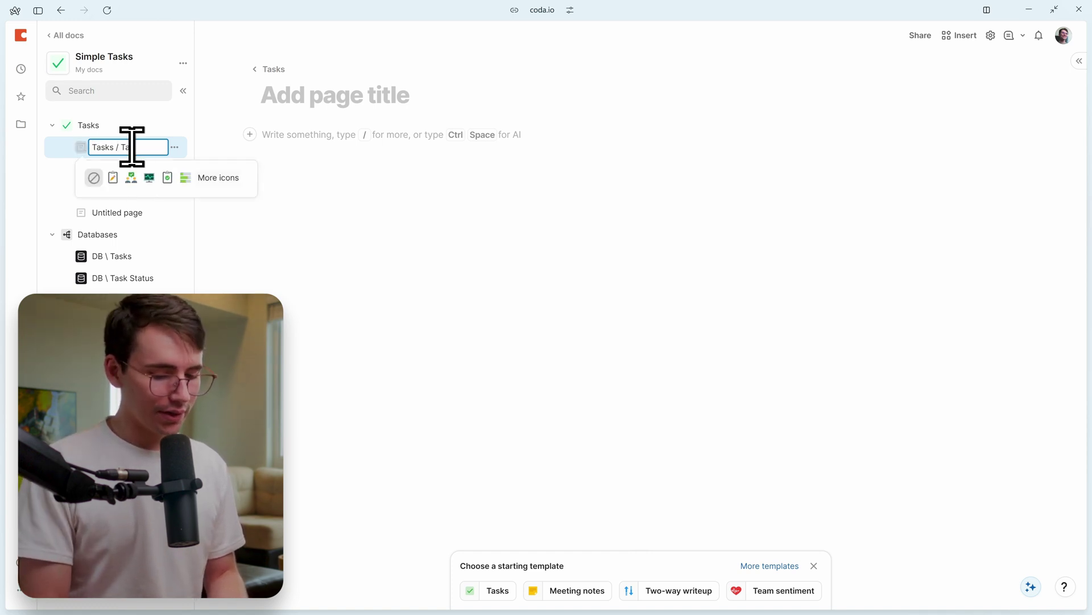
{"action": "type", "text": "ble"}
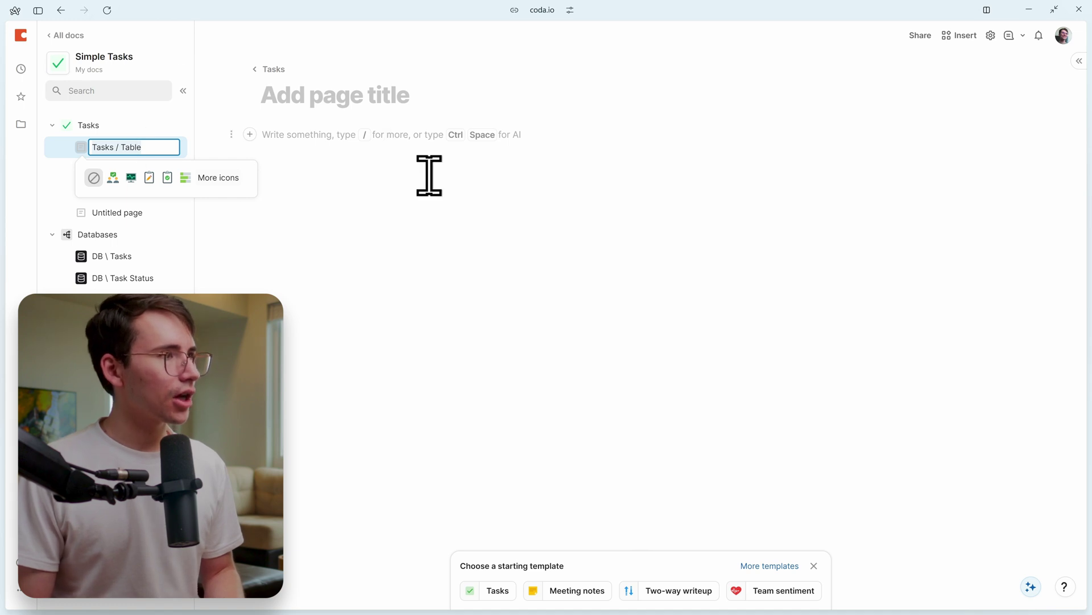
{"action": "left_click", "coordinate": [429, 176]}
- Rename the remaining three subpages as "Tasks / Cards", "Tasks / Calendar" and "Tasks / Timeline"
{"action": "left_click", "coordinate": [139, 169]}
{"action": "left_click", "coordinate": [139, 169]}
{"action": "type", "text": "Tasks / Table"}
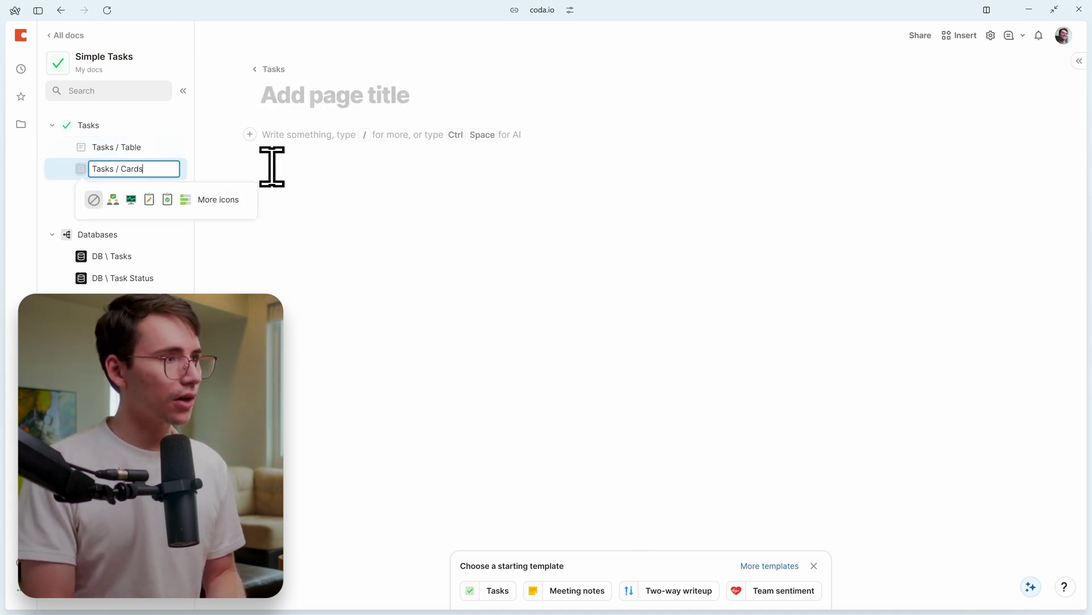
{"action": "key", "text": "Return"}
{"action": "type", "text": "Tasks / Calendar"}
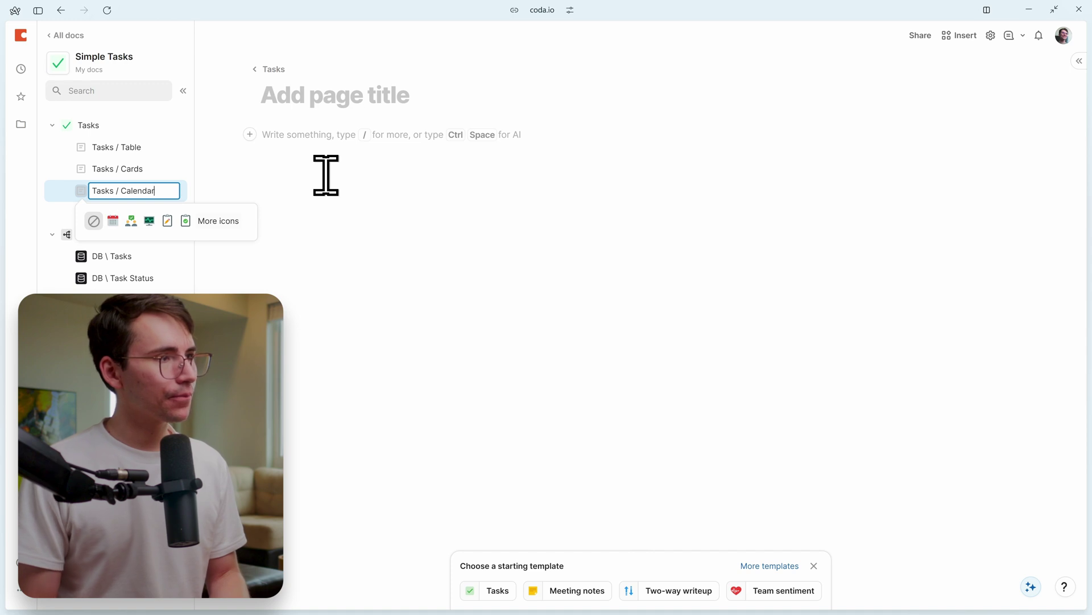
{"action": "key", "text": "Return"}
{"action": "type", "text": "Tasks / timeline"}
{"action": "key", "text": "ctrl+BackSpace"}
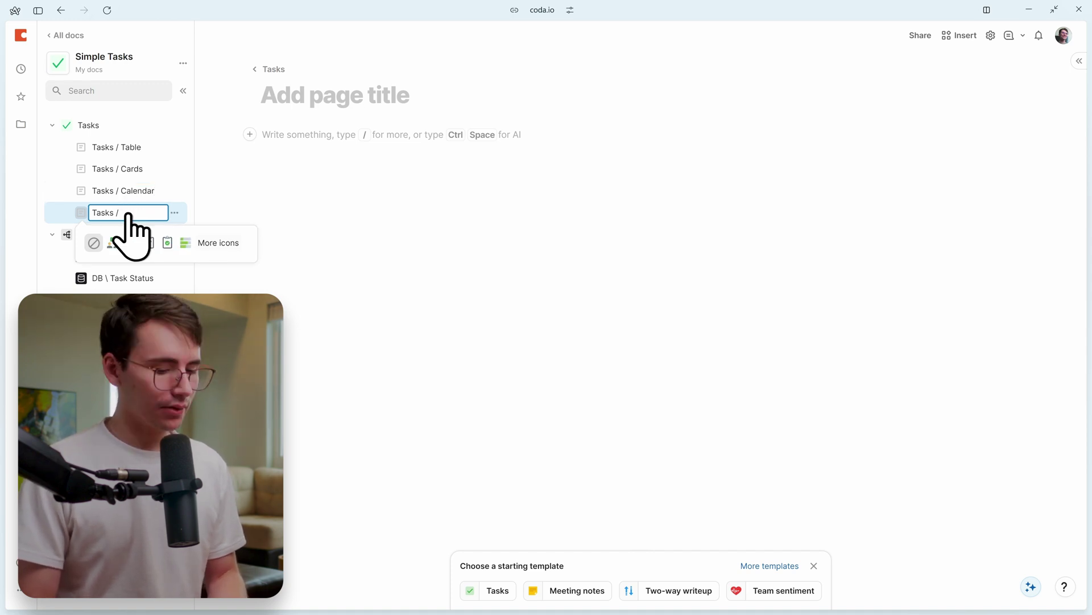
{"action": "type", "text": "Timeline"}
- Give the Table, Cards, Calendar and Timeline subpages matching green custom icons for their view types
{"action": "left_click", "coordinate": [86, 149]}
{"action": "left_click", "coordinate": [141, 176]}
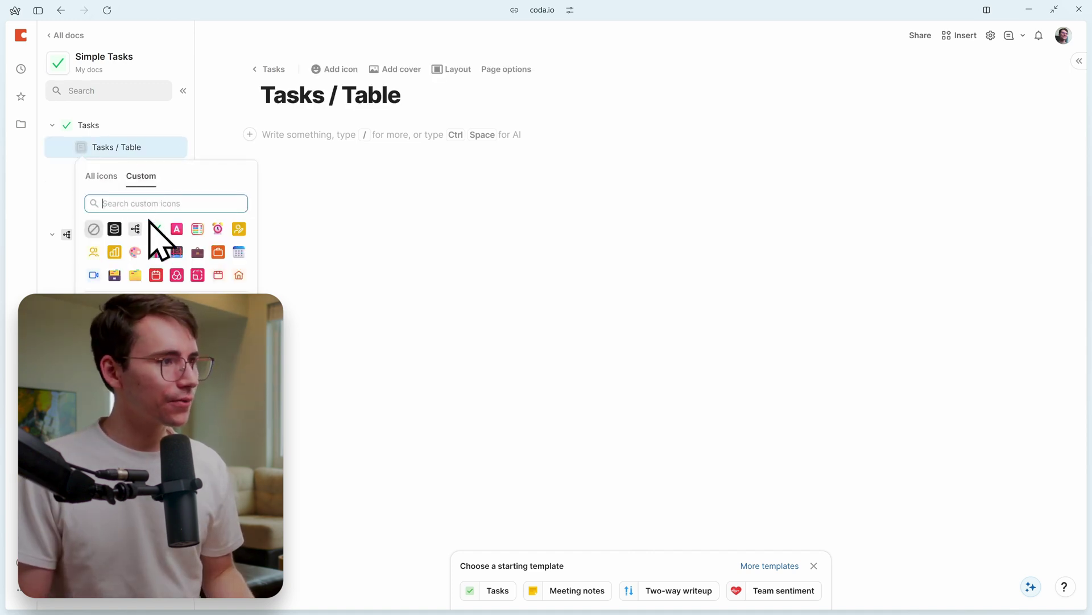
{"action": "left_click", "coordinate": [186, 271]}
{"action": "left_click", "coordinate": [125, 171]}
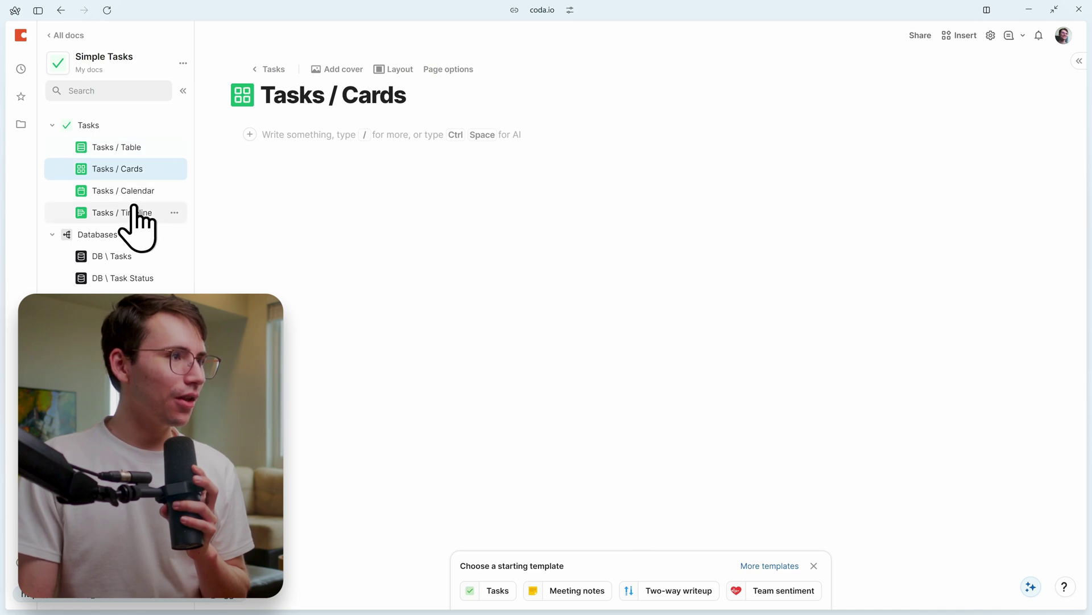
- Review the page structure by opening the Timeline, Table and Cards subpages and the Databases page
{"action": "left_click", "coordinate": [132, 211]}
{"action": "left_click", "coordinate": [136, 149]}
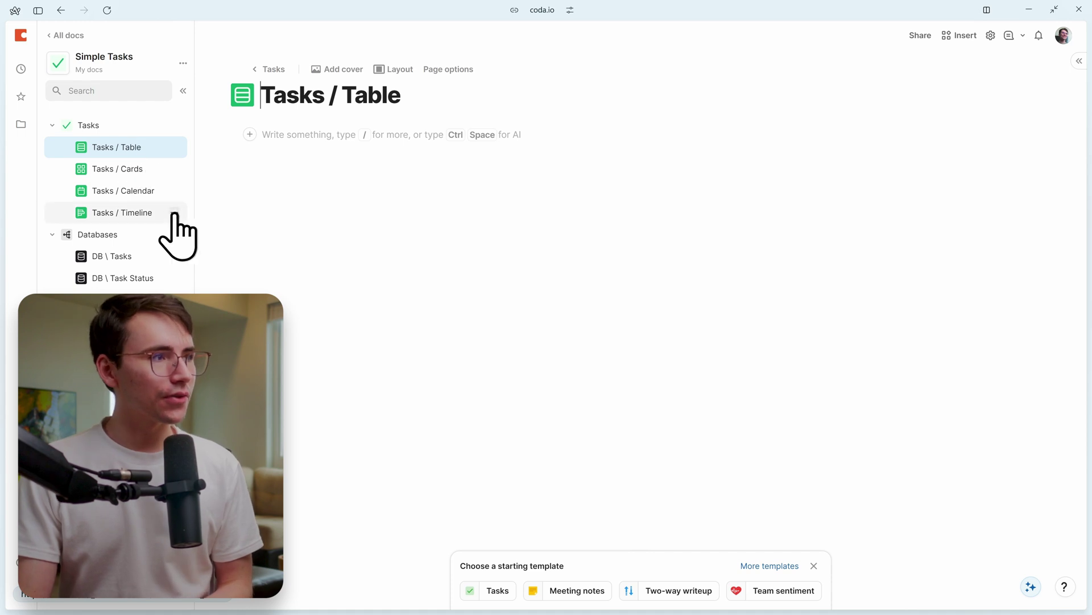
{"action": "left_click", "coordinate": [169, 213]}
{"action": "left_click", "coordinate": [133, 146]}
{"action": "left_click", "coordinate": [134, 168]}
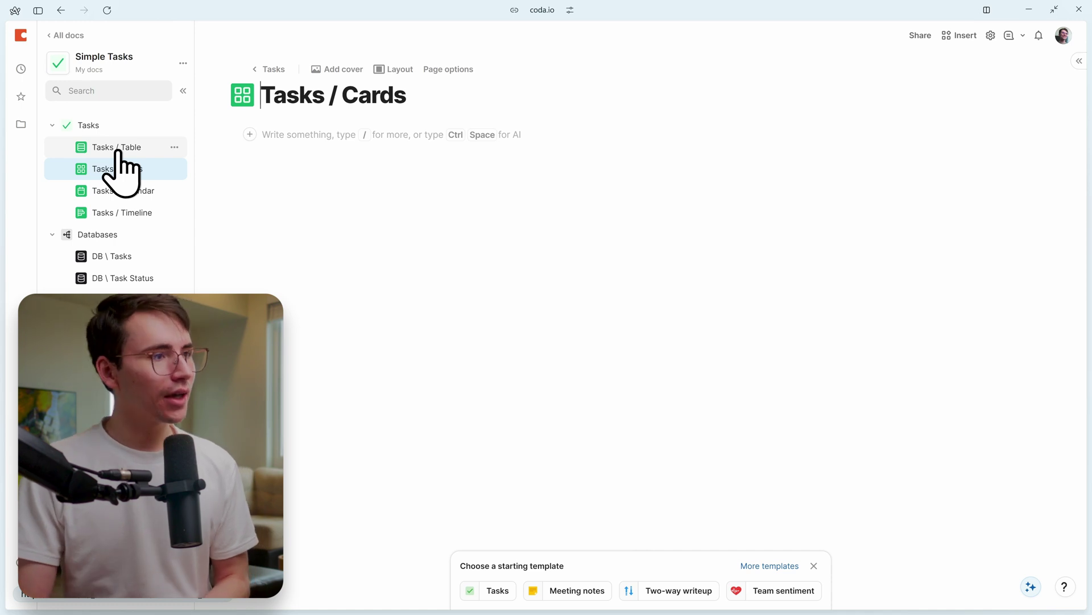
{"action": "left_click", "coordinate": [115, 239]}
- Collapse the Tasks and Databases page groups and create a new page containing an @ reference to Tasks / Cards
{"action": "left_click", "coordinate": [52, 125]}
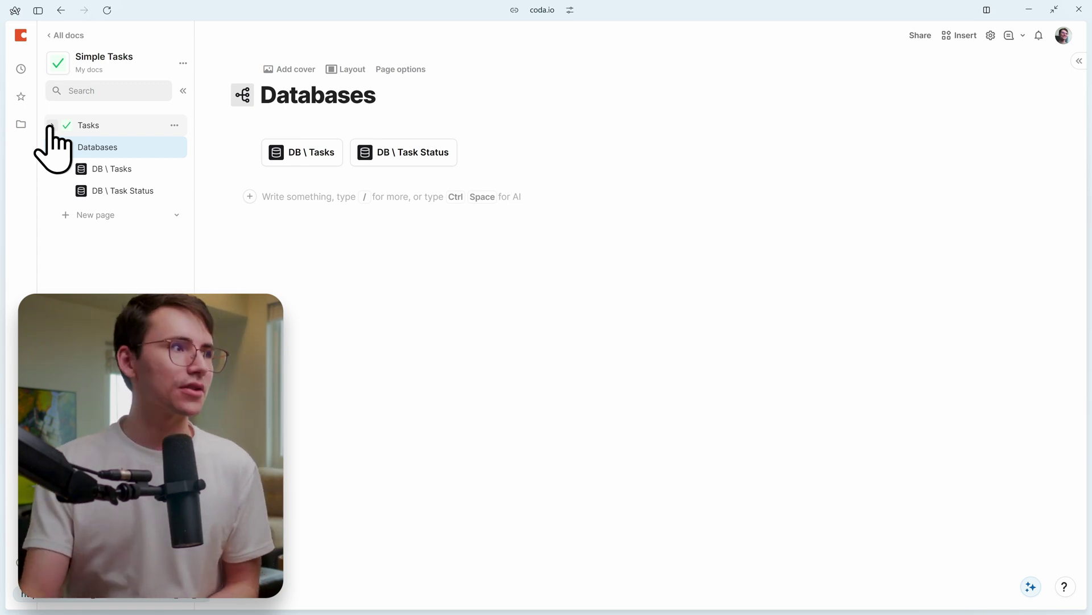
{"action": "left_click", "coordinate": [52, 148]}
{"action": "left_click", "coordinate": [100, 172]}
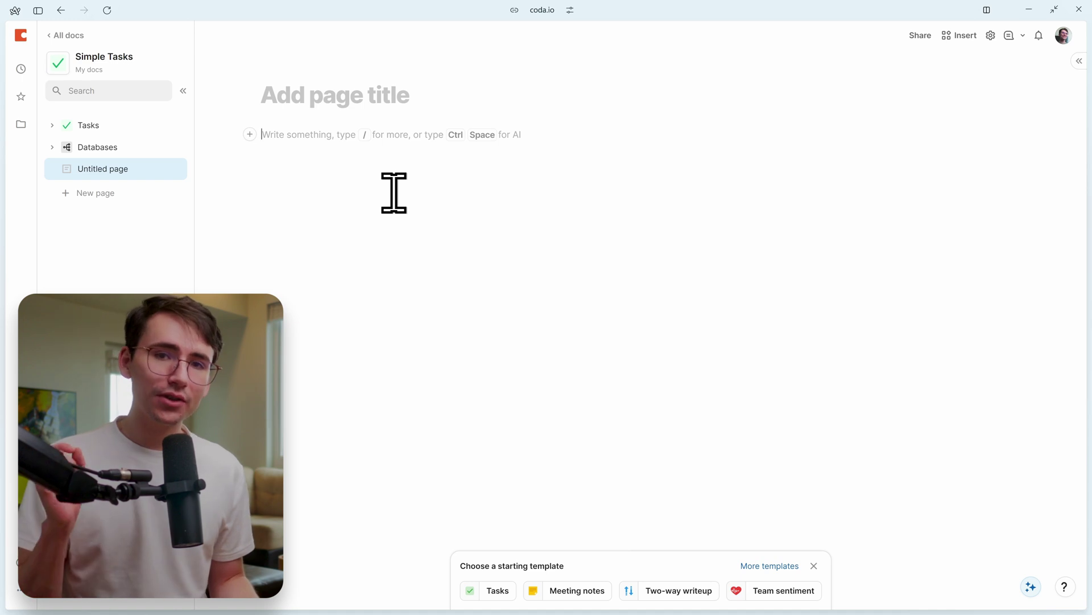
{"action": "type", "text": "@"}
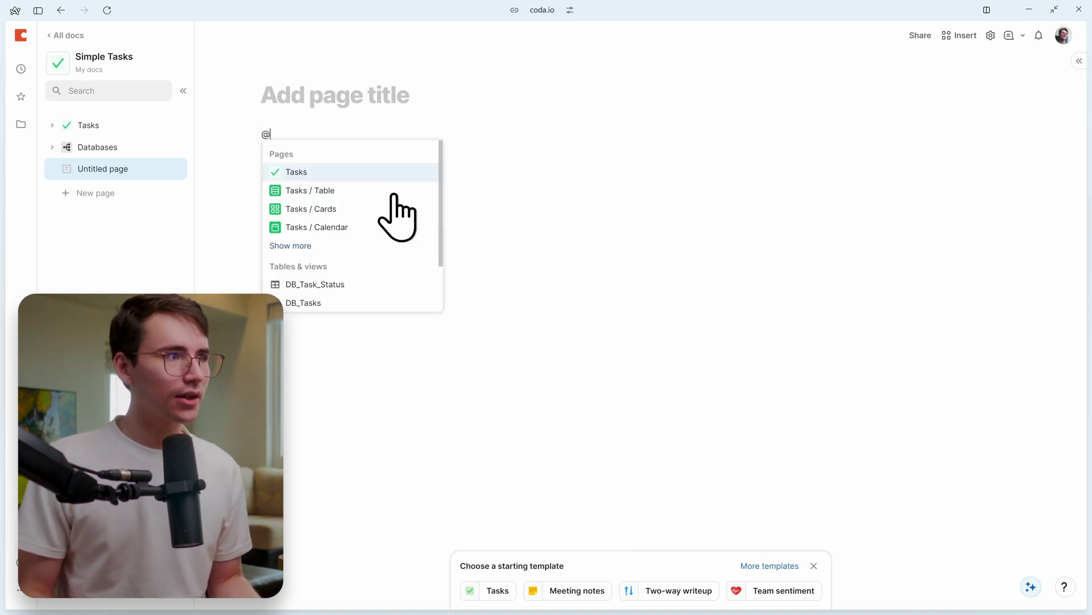
{"action": "type", "text": "card"}
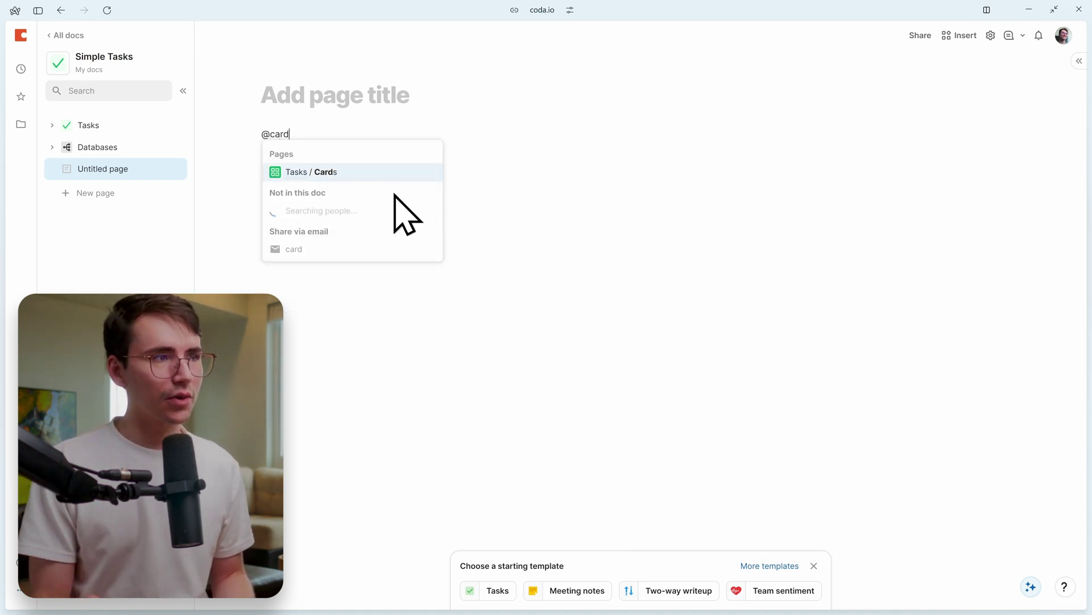
{"action": "key", "text": "Return"}
- Test the page reference by renaming Tasks / Cards as "Cards", checking the link on the untitled page and restoring the title
{"action": "left_click", "coordinate": [52, 125]}
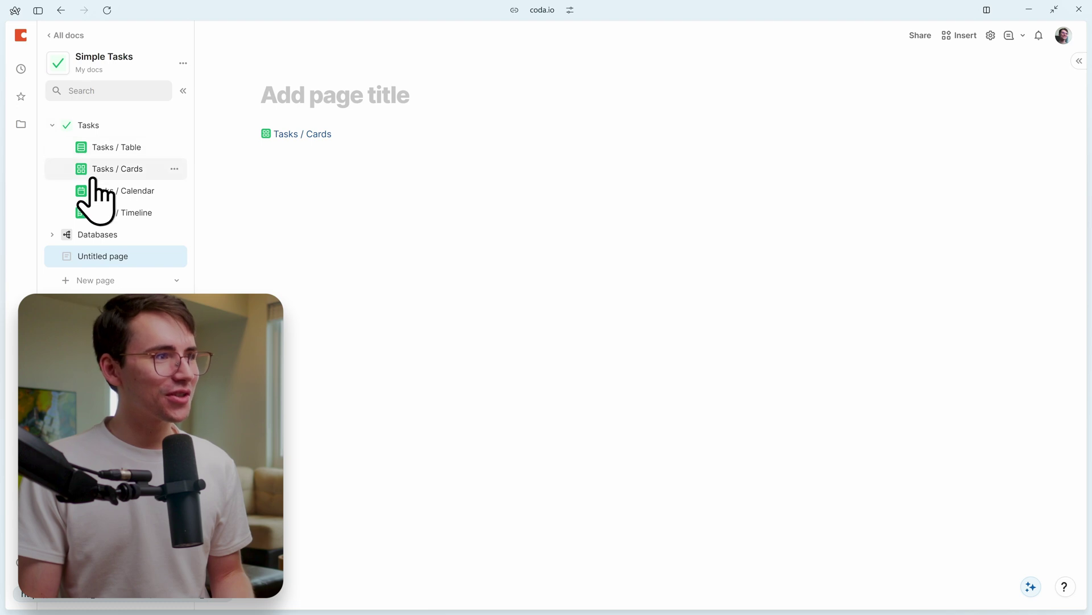
{"action": "left_click", "coordinate": [94, 169]}
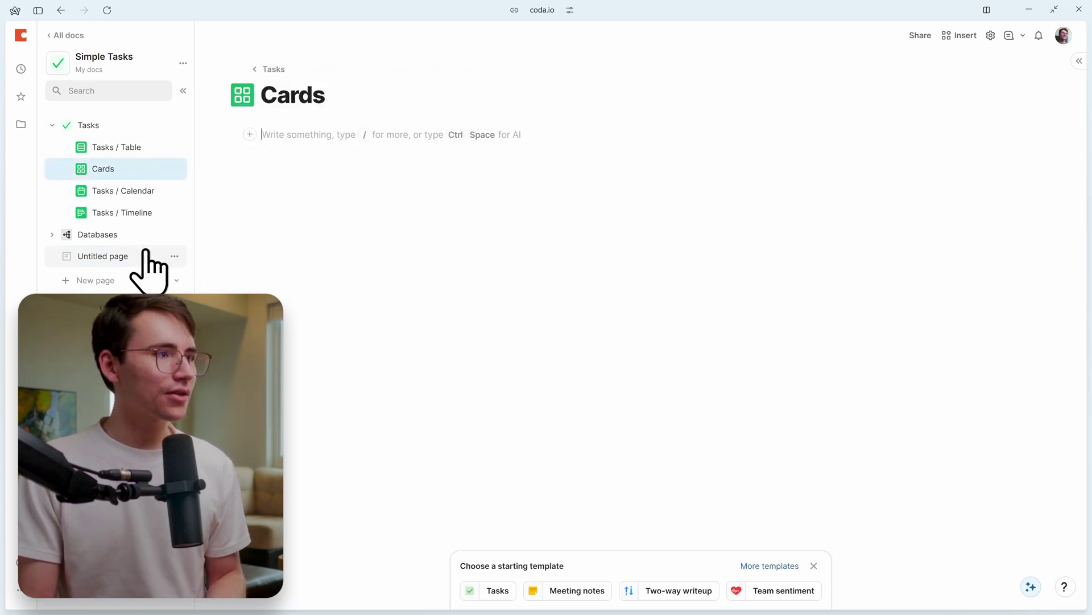
{"action": "left_click", "coordinate": [131, 256]}
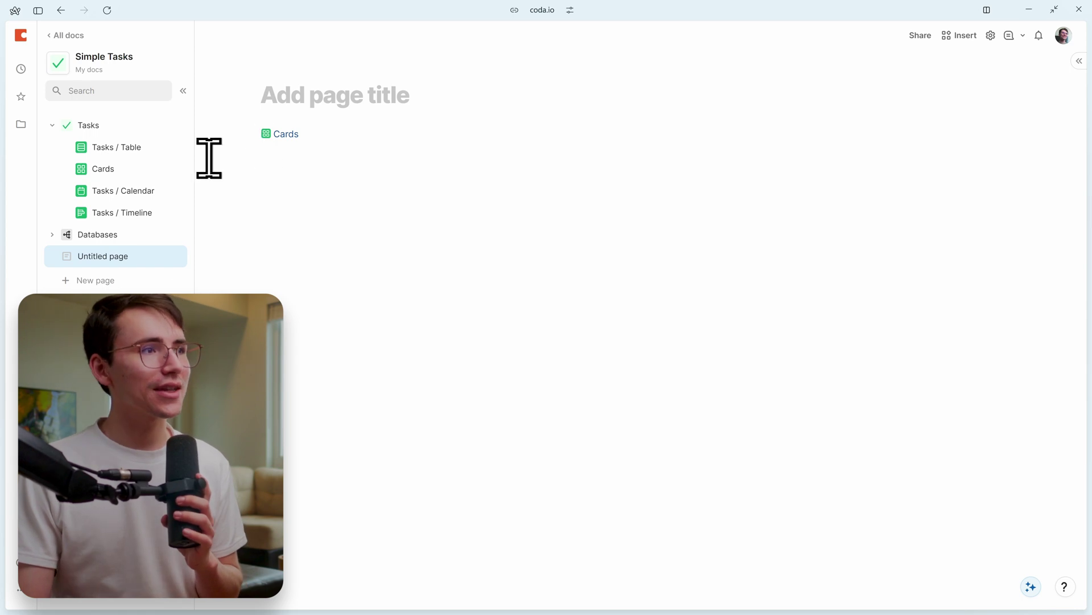
{"action": "left_click", "coordinate": [171, 168]}
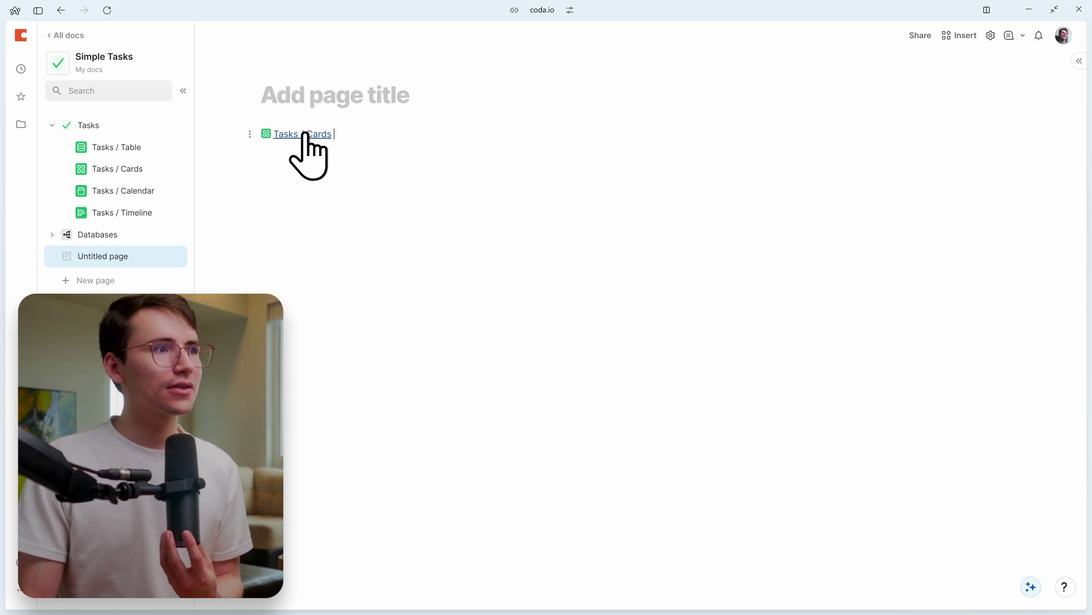
- Open the Tasks / Table subpage
{"action": "left_click", "coordinate": [117, 147]}
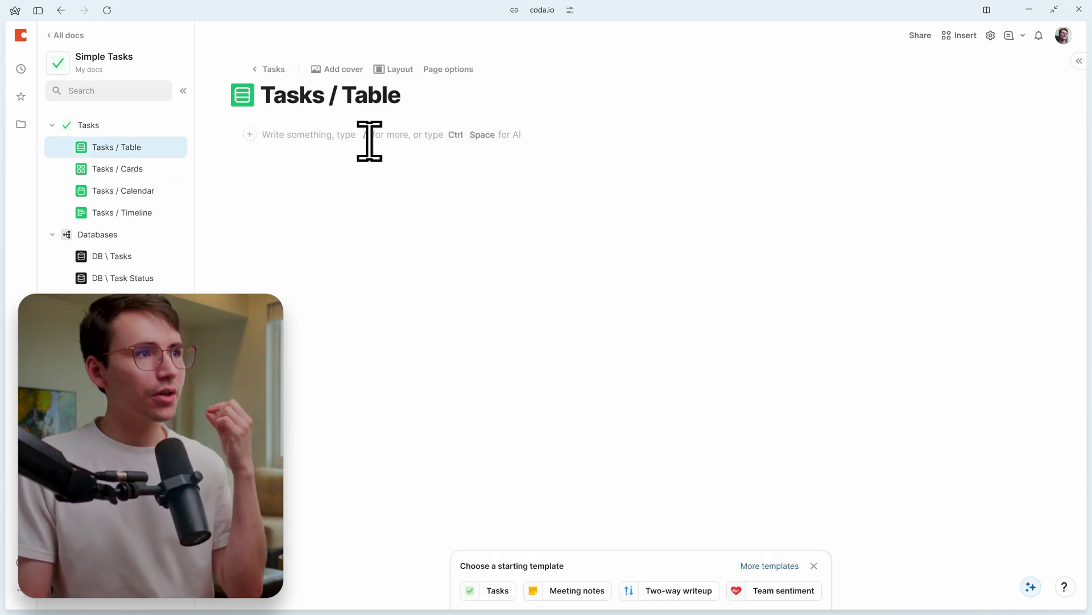
- Copy the DB_Tasks table from DB \ Tasks, paste it as a linked view on Tasks / Table and check its connections
{"action": "left_click", "coordinate": [132, 259]}
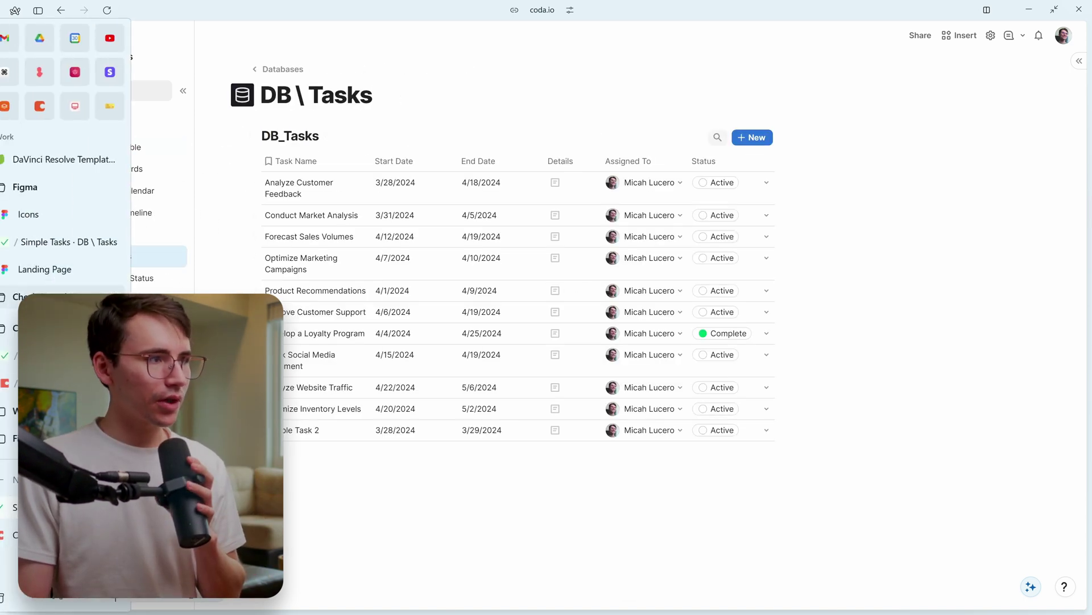
{"action": "left_click", "coordinate": [422, 563]}
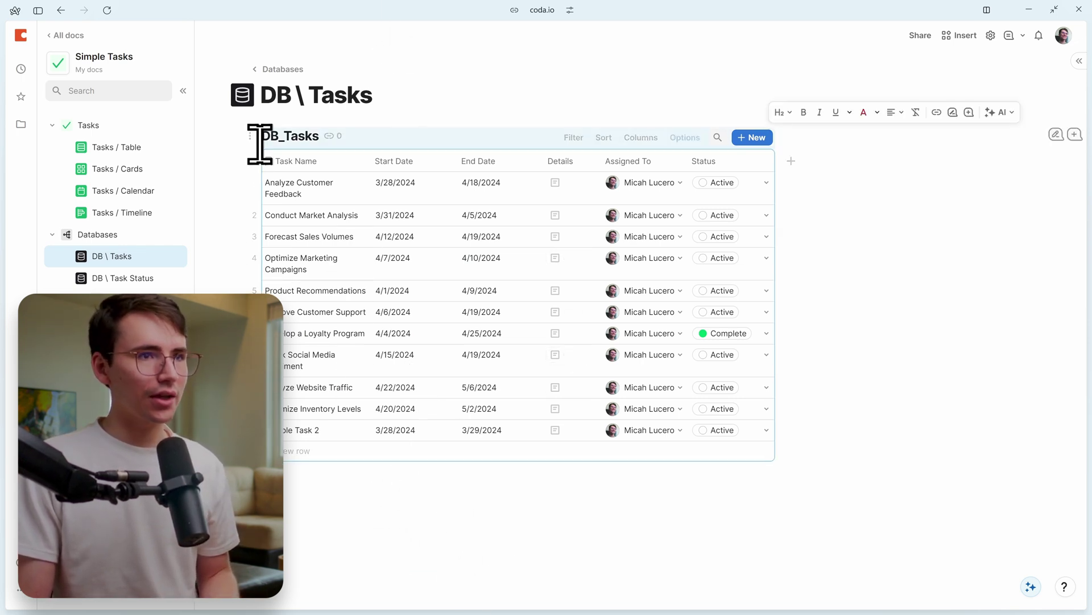
{"action": "left_click", "coordinate": [135, 154]}
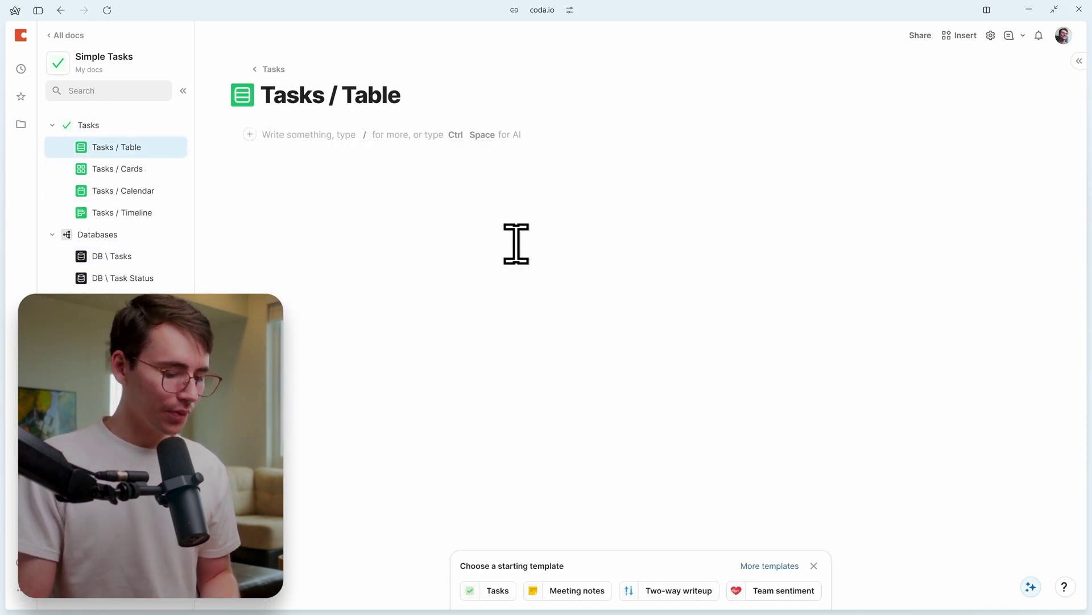
{"action": "key", "text": "ctrl+v"}
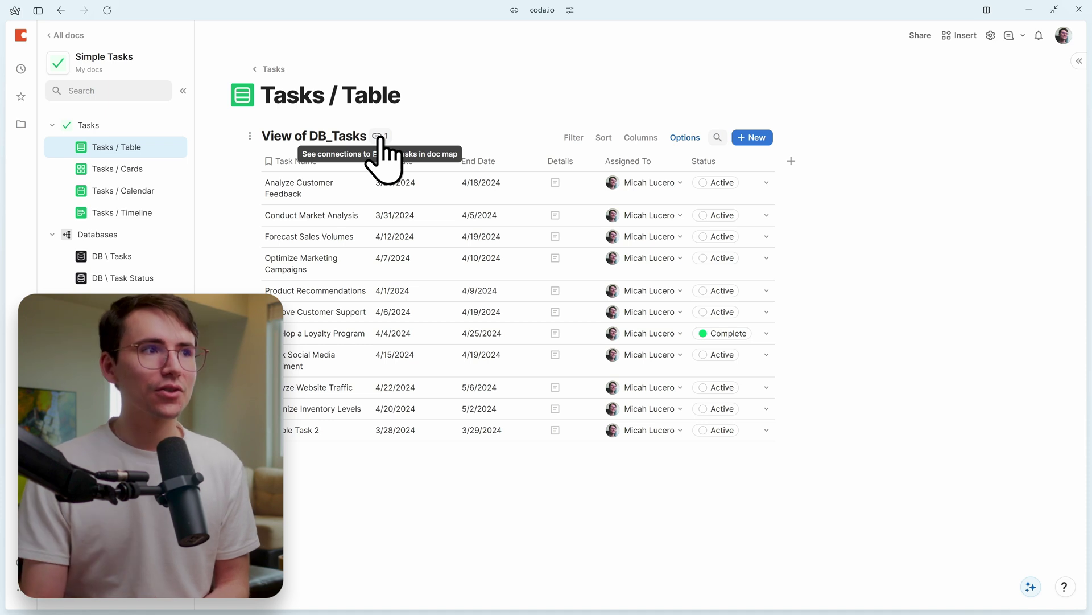
{"action": "left_click", "coordinate": [379, 136]}
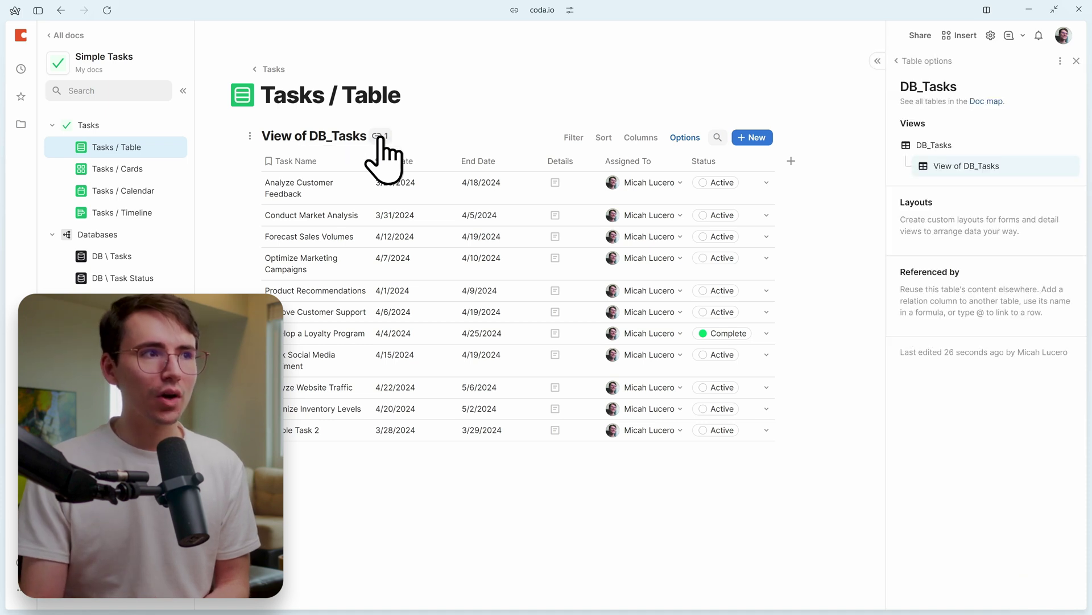
{"action": "left_click", "coordinate": [974, 168]}
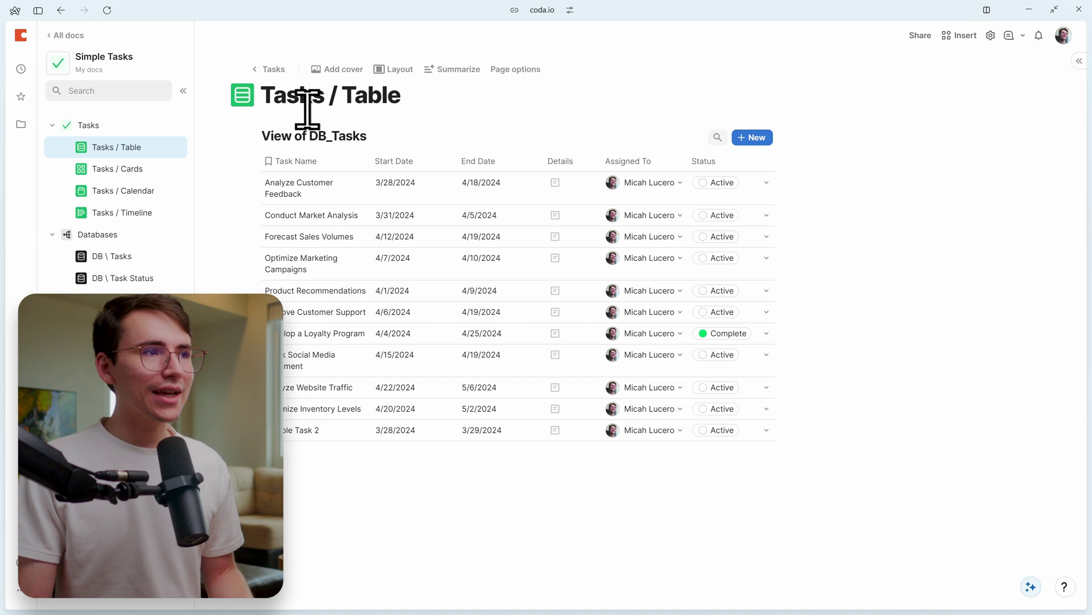
- Rename the linked view as "Tasks Table" and set its title to heading size H3
{"action": "left_click", "coordinate": [319, 142]}
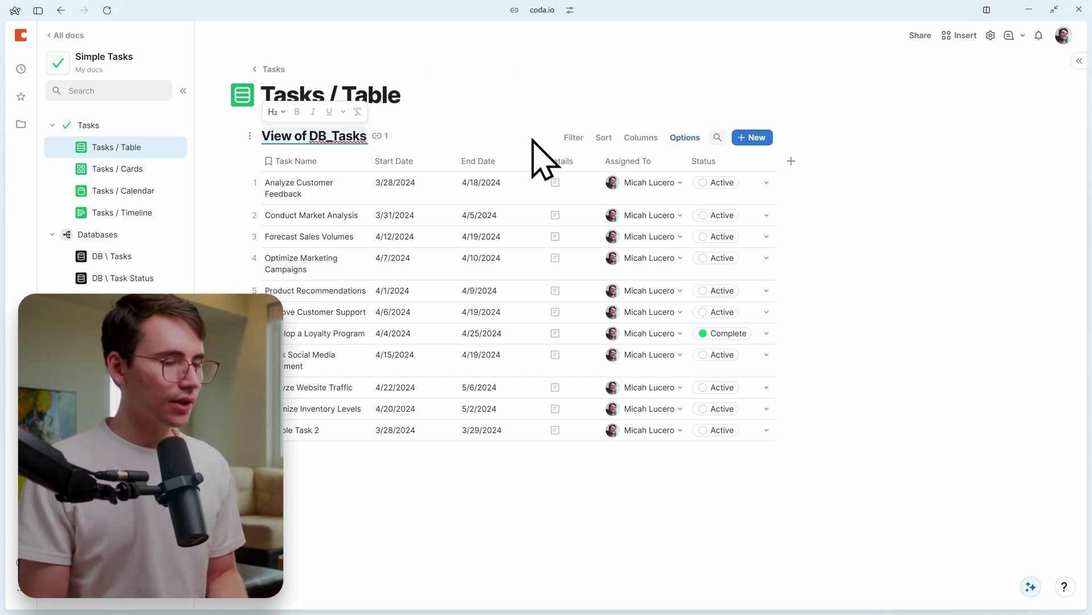
{"action": "key", "text": "ctrl+a"}
{"action": "type", "text": "Taskas"}
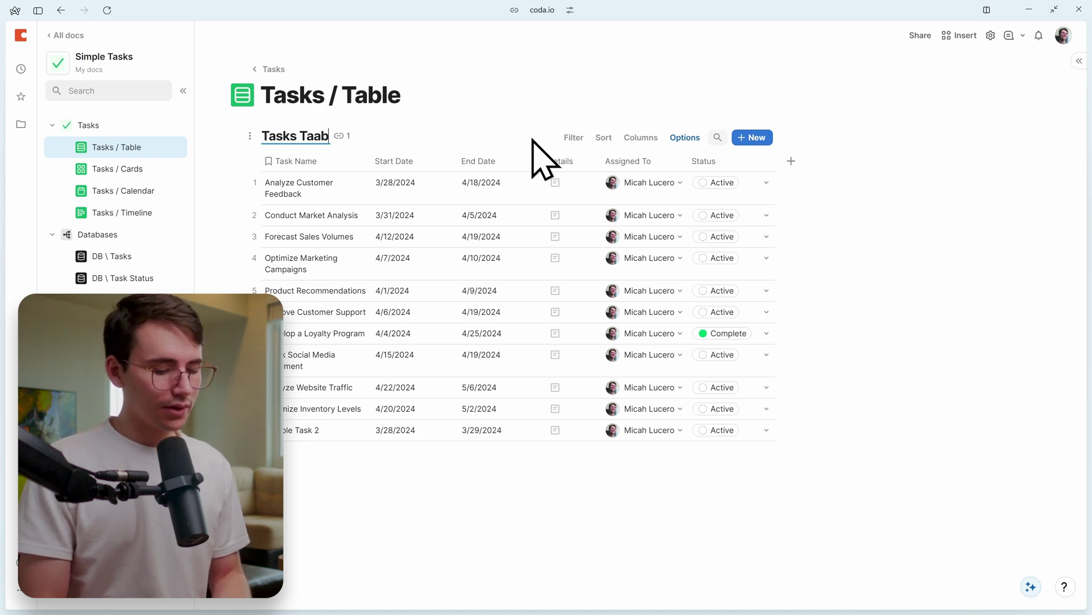
{"action": "left_click", "coordinate": [302, 135]}
{"action": "left_click", "coordinate": [259, 111]}
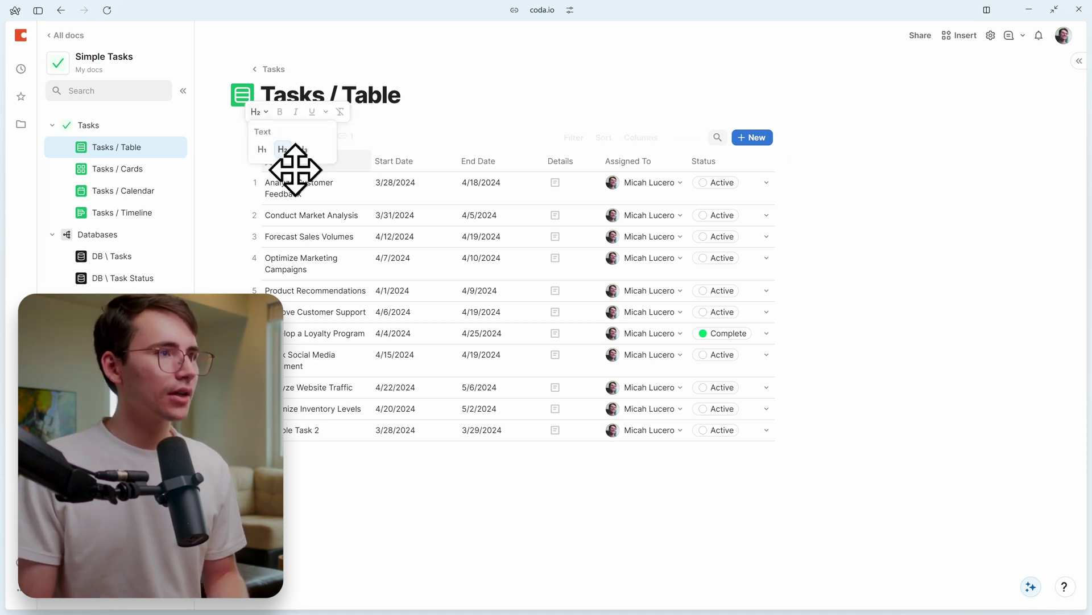
{"action": "left_click", "coordinate": [303, 149]}
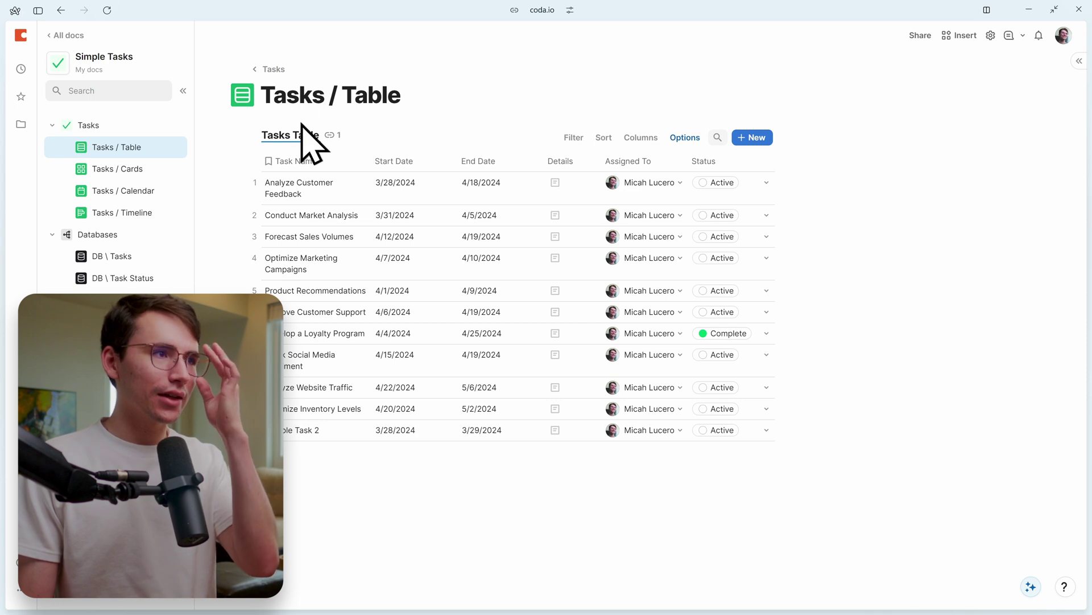
- Insert an empty line above the Tasks Table view and check the title's heading sizes
{"action": "left_click", "coordinate": [301, 126]}
{"action": "left_click", "coordinate": [297, 164]}
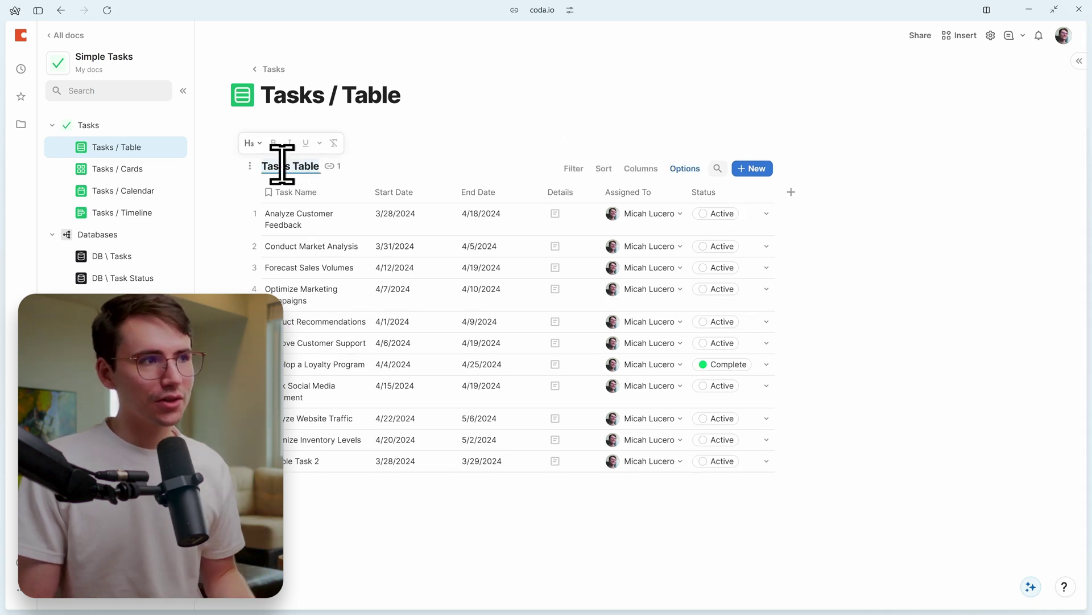
{"action": "left_click", "coordinate": [256, 144]}
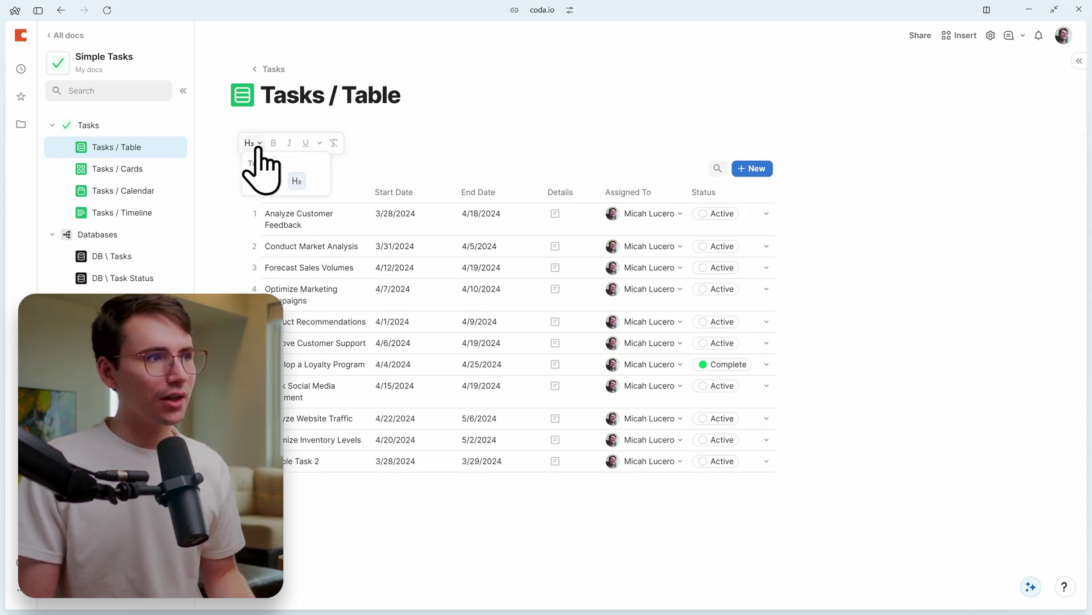
{"action": "left_click", "coordinate": [358, 128]}
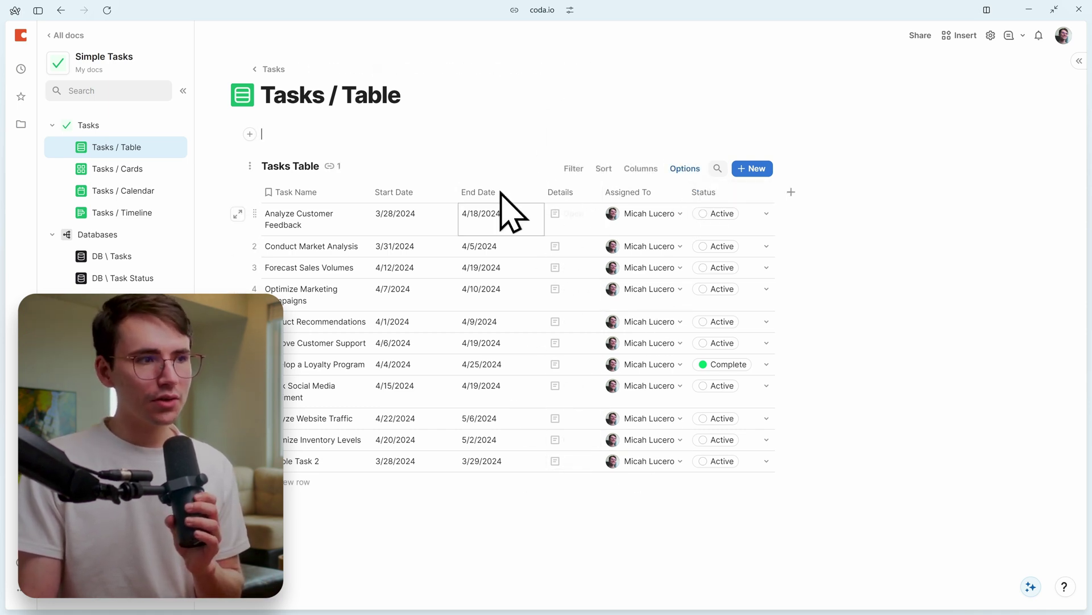
- Group the Tasks Table view by the Status column
{"action": "left_click", "coordinate": [686, 170]}
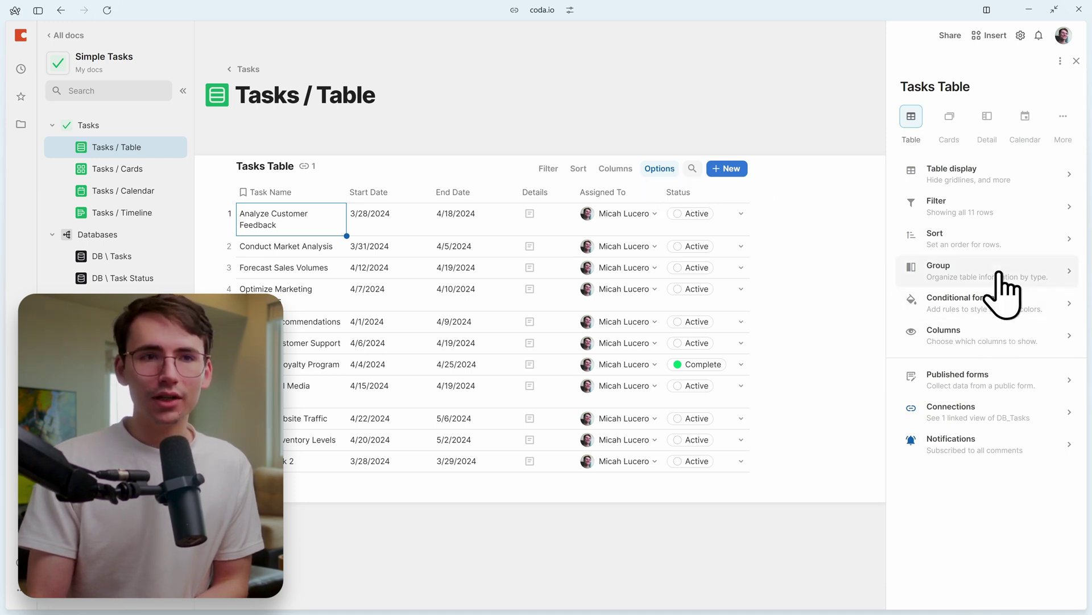
{"action": "left_click", "coordinate": [1040, 275]}
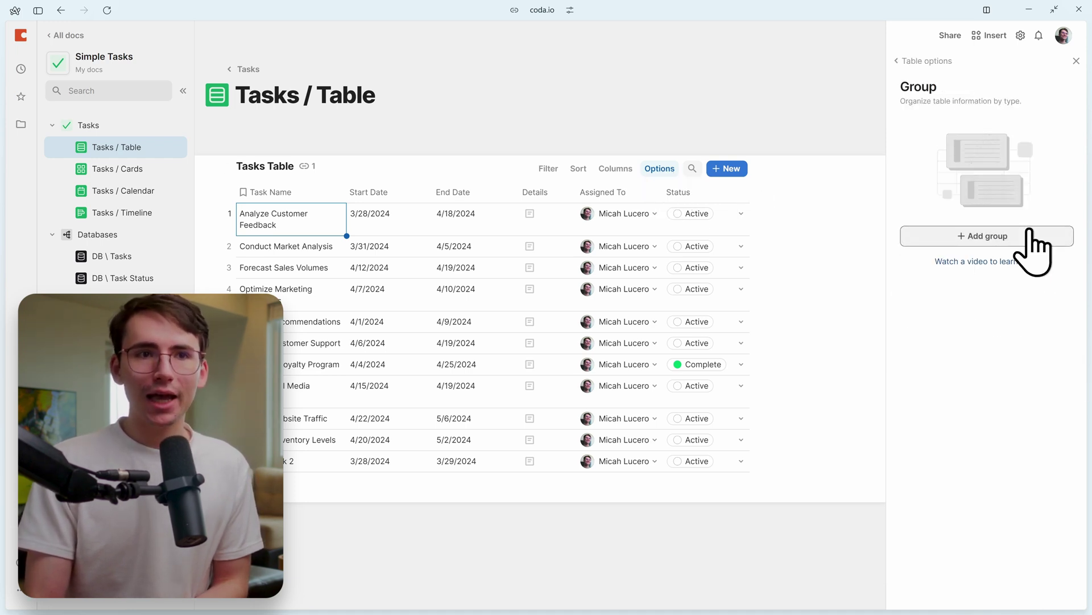
{"action": "left_click", "coordinate": [1050, 235]}
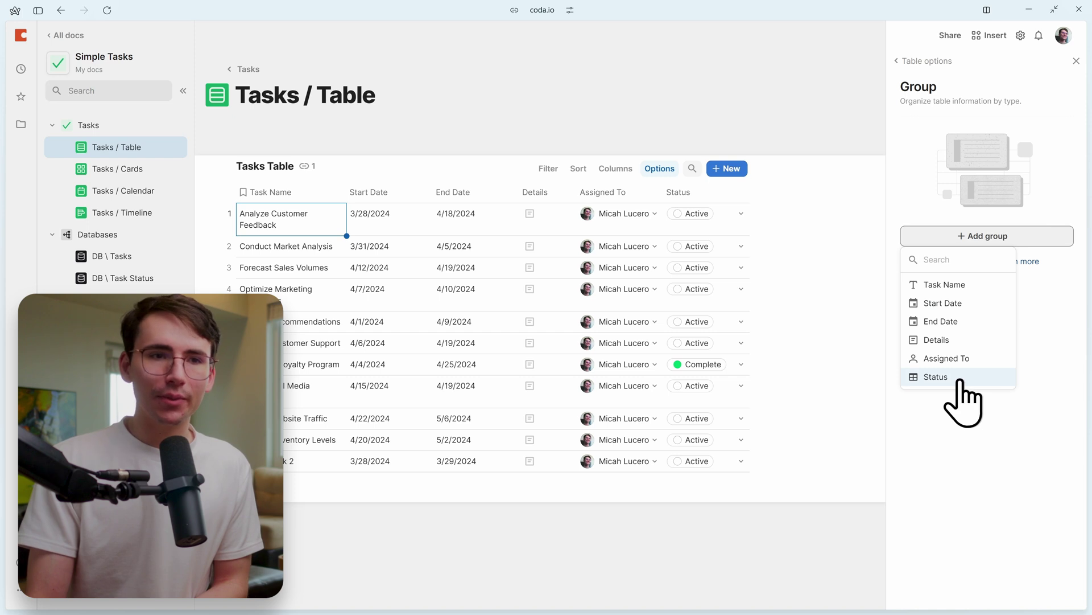
{"action": "left_click", "coordinate": [936, 376]}
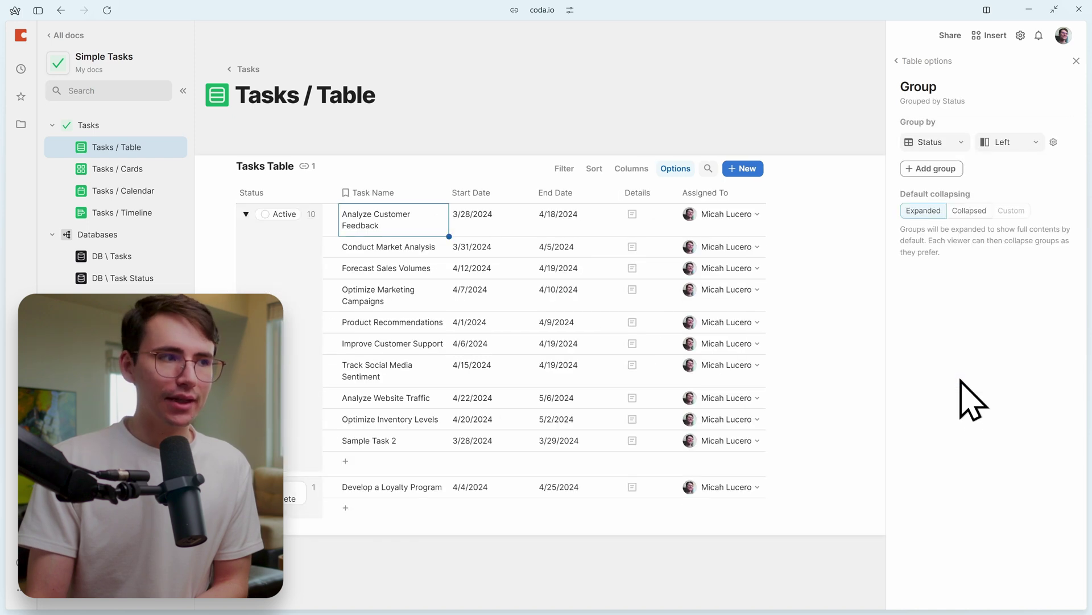
- Review the Status grouping's options, including the setting for showing empty groups
{"action": "left_click", "coordinate": [1054, 142]}
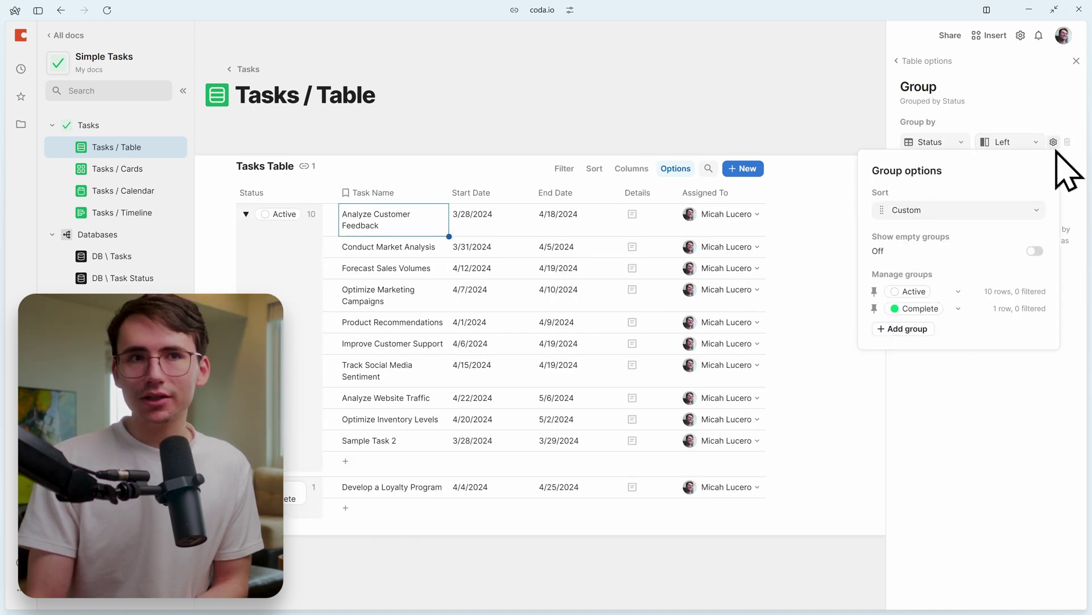
{"action": "left_click", "coordinate": [1035, 251]}
{"action": "left_click", "coordinate": [989, 456]}
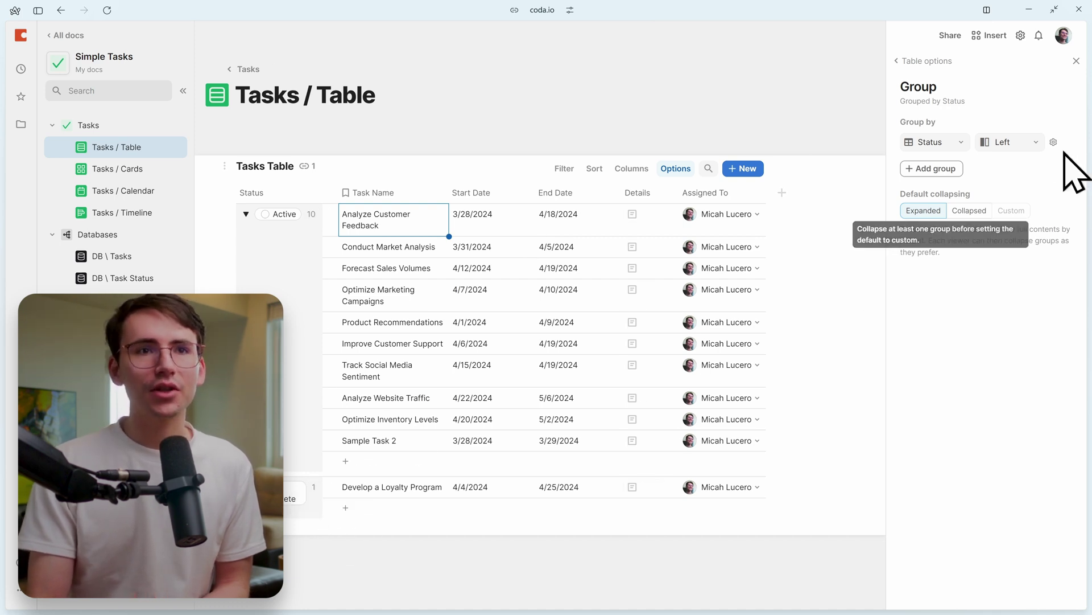
{"action": "left_click", "coordinate": [1017, 147]}
{"action": "left_click", "coordinate": [1035, 246]}
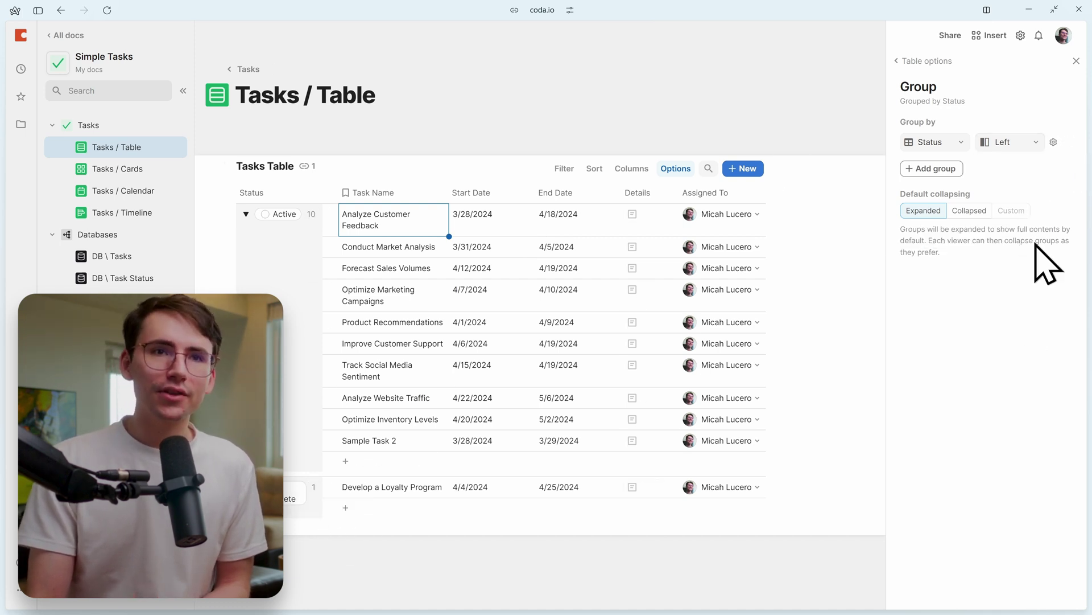
- Sort the Tasks Table view by Start Date in ascending order and close the table options
{"action": "left_click", "coordinate": [932, 63]}
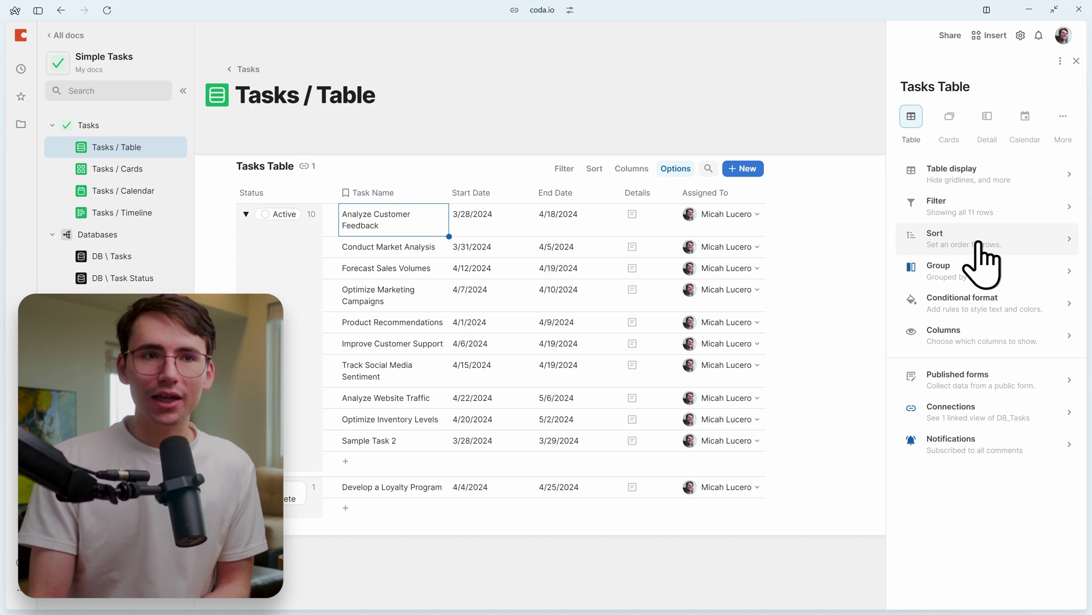
{"action": "left_click", "coordinate": [984, 263]}
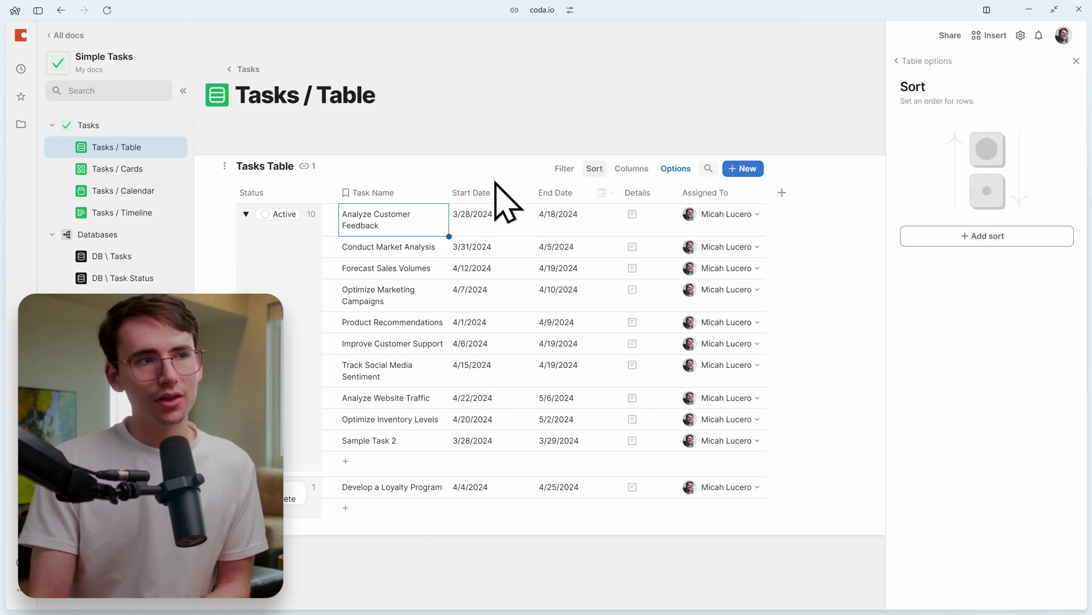
{"action": "left_click", "coordinate": [1041, 237]}
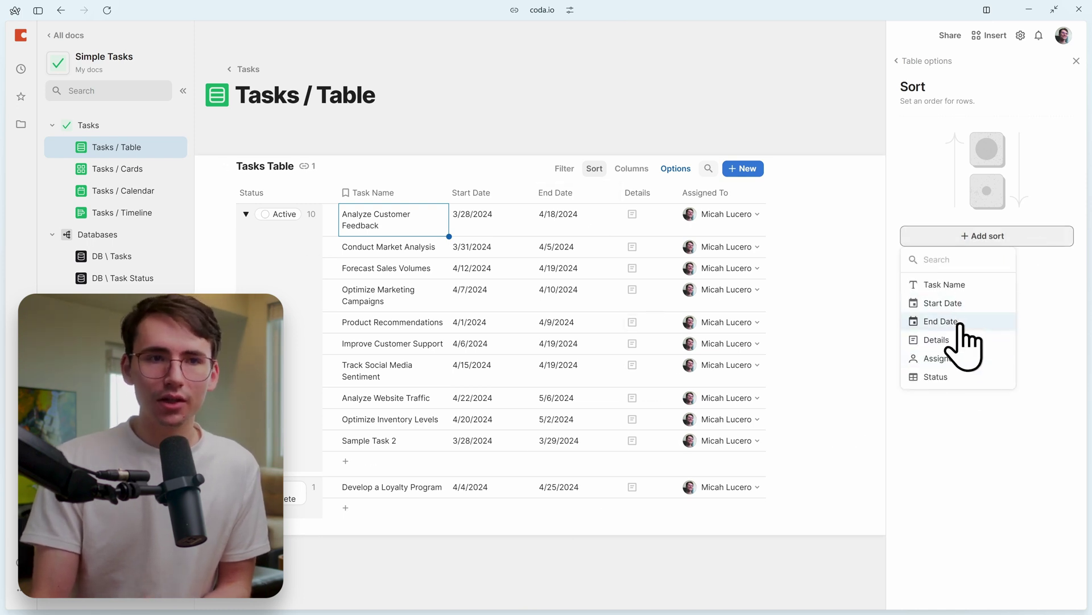
{"action": "left_click", "coordinate": [953, 303]}
{"action": "left_click", "coordinate": [1025, 127]}
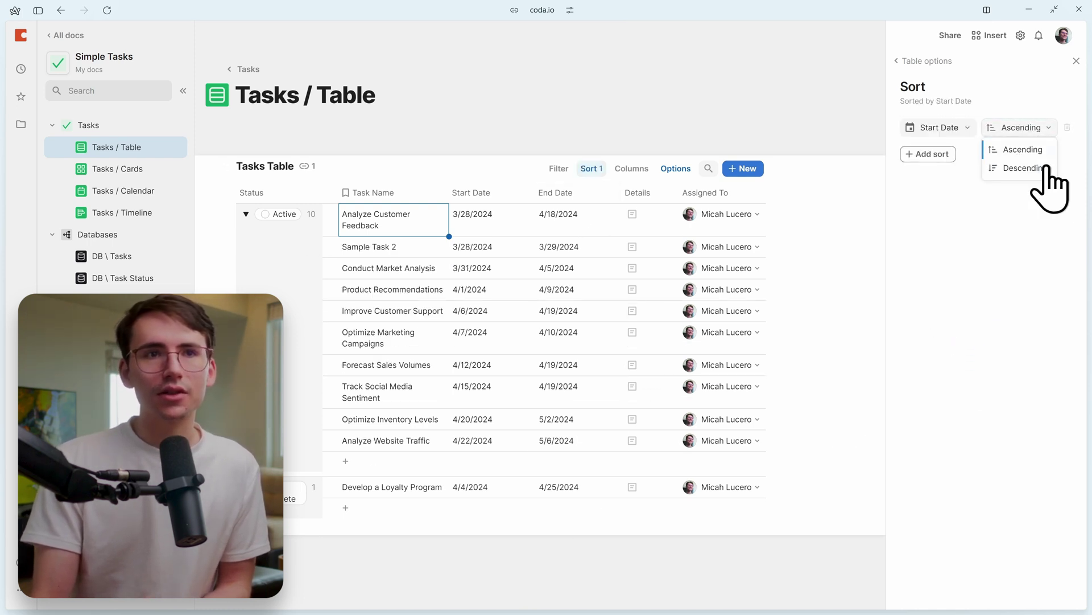
{"action": "left_click", "coordinate": [1023, 150]}
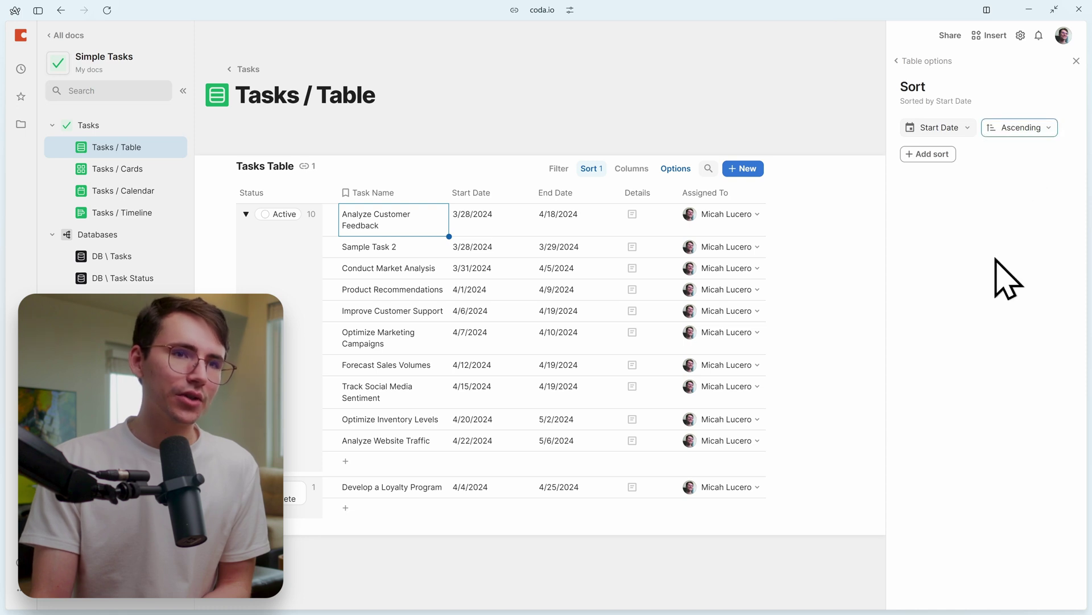
{"action": "left_click", "coordinate": [1076, 61]}
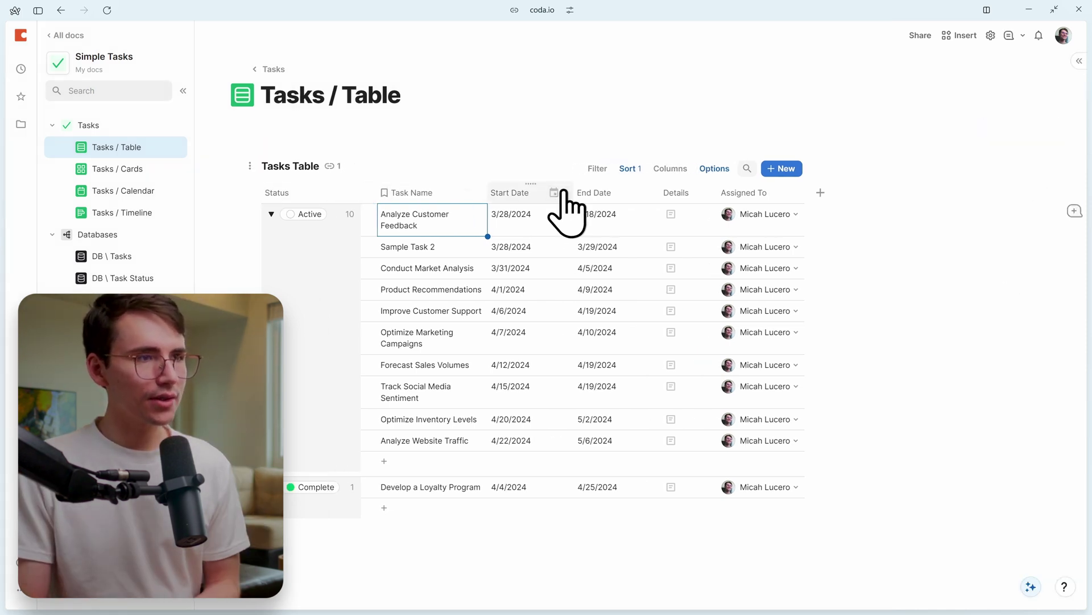
- Unwrap the Task Name column's text, widen it to fit the full names and slightly widen the Start Date column
{"action": "right_click", "coordinate": [440, 193]}
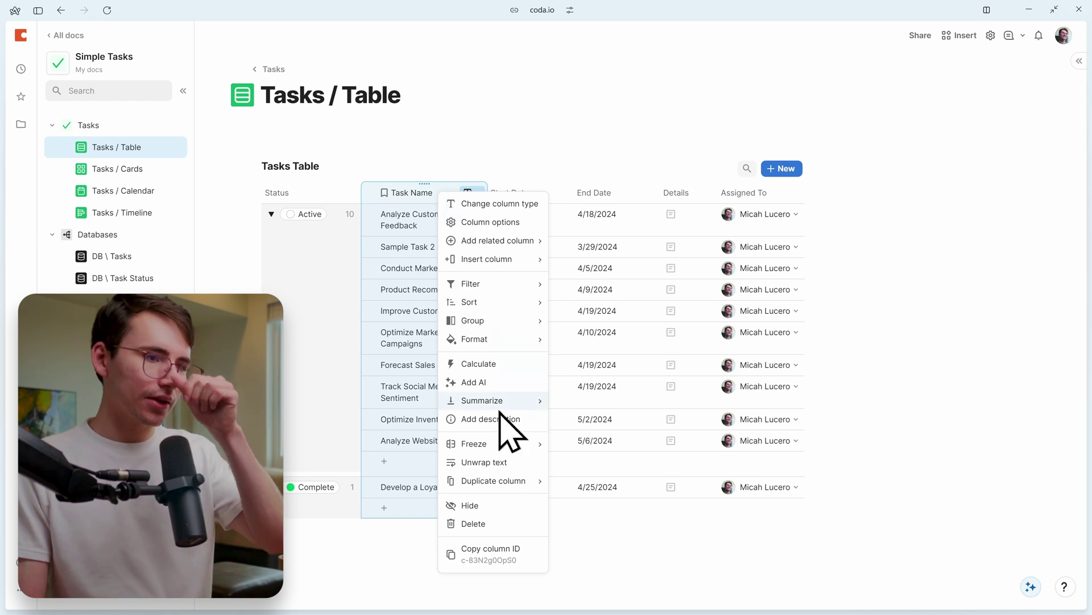
{"action": "left_click", "coordinate": [508, 468]}
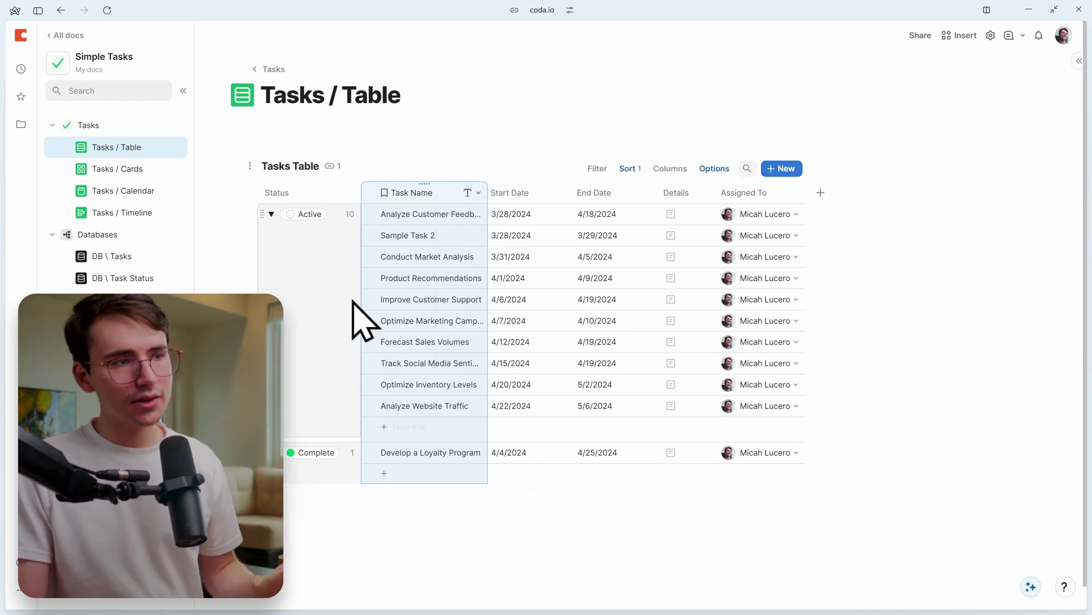
{"action": "left_click_drag", "start_coordinate": [488, 194], "coordinate": [524, 195]}
{"action": "left_click_drag", "start_coordinate": [607, 197], "coordinate": [614, 195]}
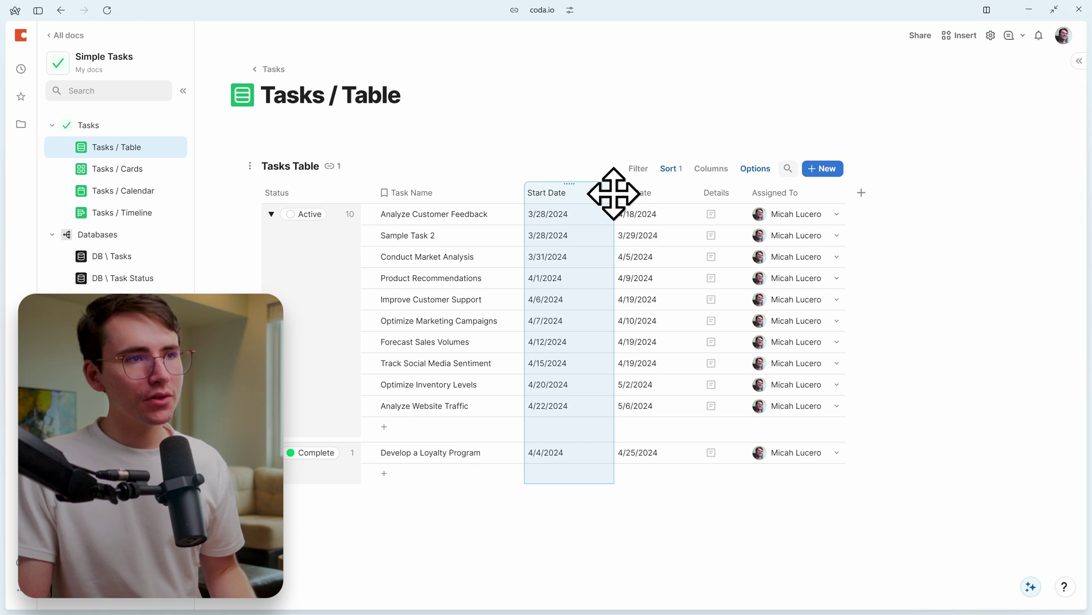
- Change the date format of the Start Date and End Date columns to the "Wed, Jan 31, 2024" style
{"action": "left_click", "coordinate": [599, 192]}
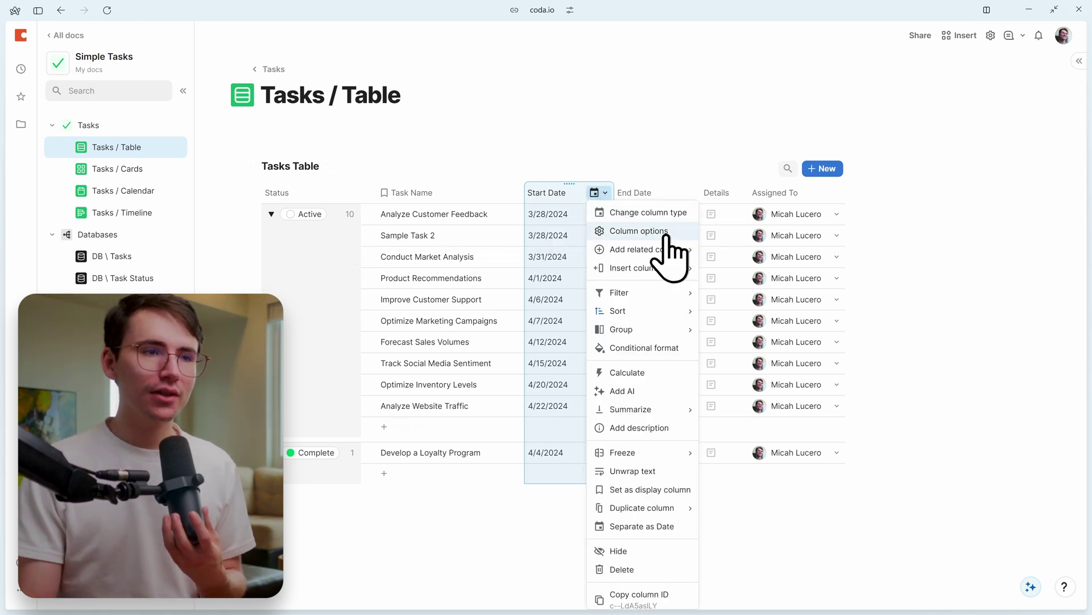
{"action": "left_click", "coordinate": [669, 230]}
{"action": "left_click", "coordinate": [682, 375]}
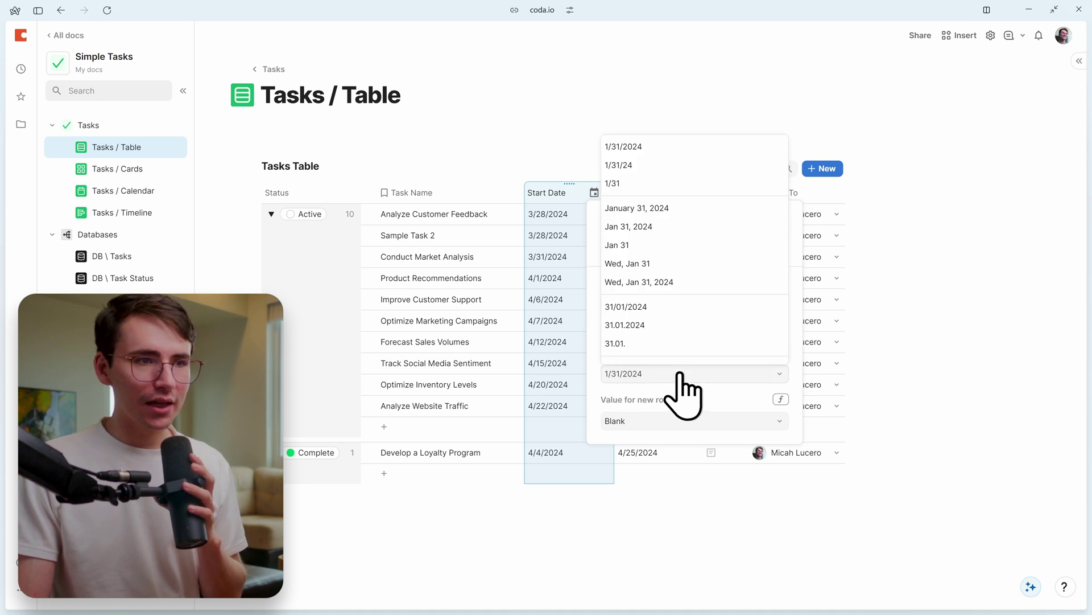
{"action": "scroll", "coordinate": [682, 267], "scroll_direction": "up", "scroll_amount": 1}
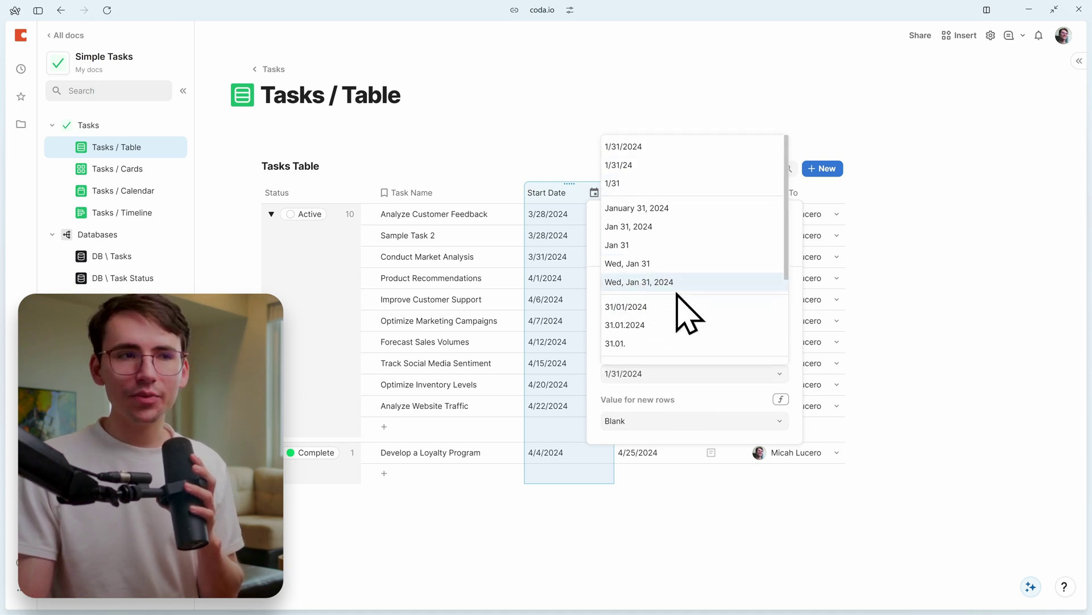
{"action": "left_click", "coordinate": [631, 282]}
{"action": "left_click", "coordinate": [561, 196]}
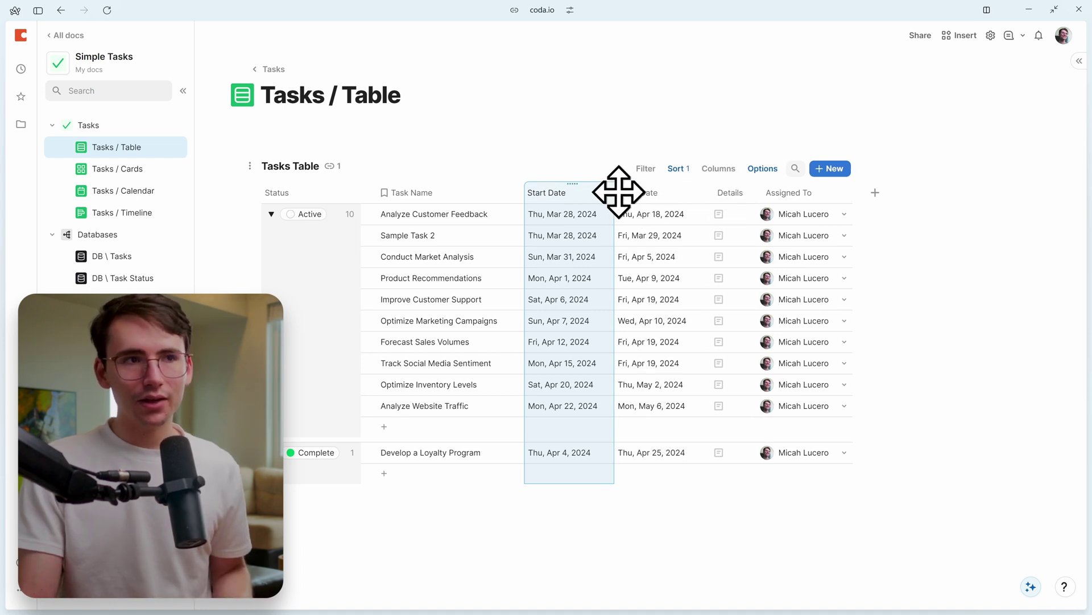
- Widen the Start Date column far beyond its content so that the table extends past the page width
{"action": "left_click_drag", "start_coordinate": [620, 190], "coordinate": [1017, 203]}
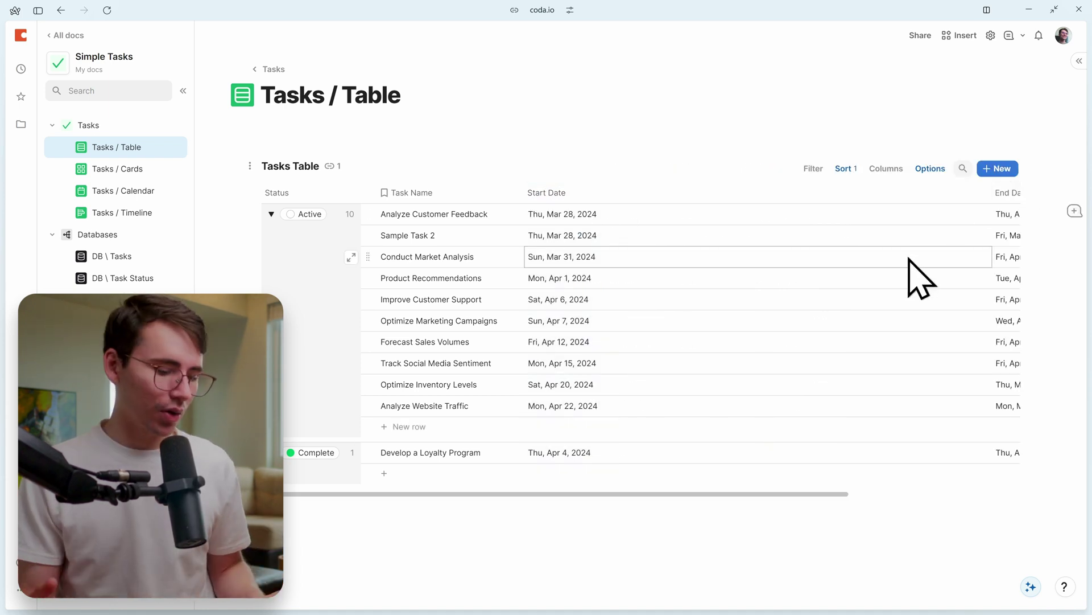
{"action": "scroll", "coordinate": [865, 341], "scroll_direction": "right", "scroll_amount": 3}
{"action": "scroll", "coordinate": [858, 342], "scroll_direction": "left", "scroll_amount": 3}
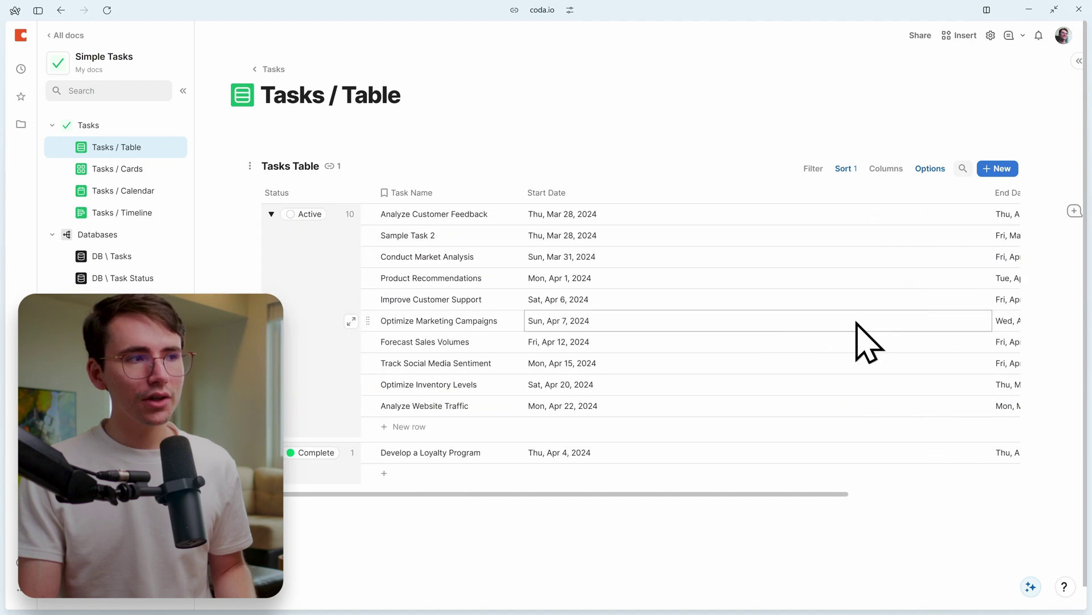
- Freeze the Tasks Table columns up to and including Task Name, and check the frozen part against the remaining columns
{"action": "scroll", "coordinate": [626, 325], "scroll_direction": "right", "scroll_amount": 4}
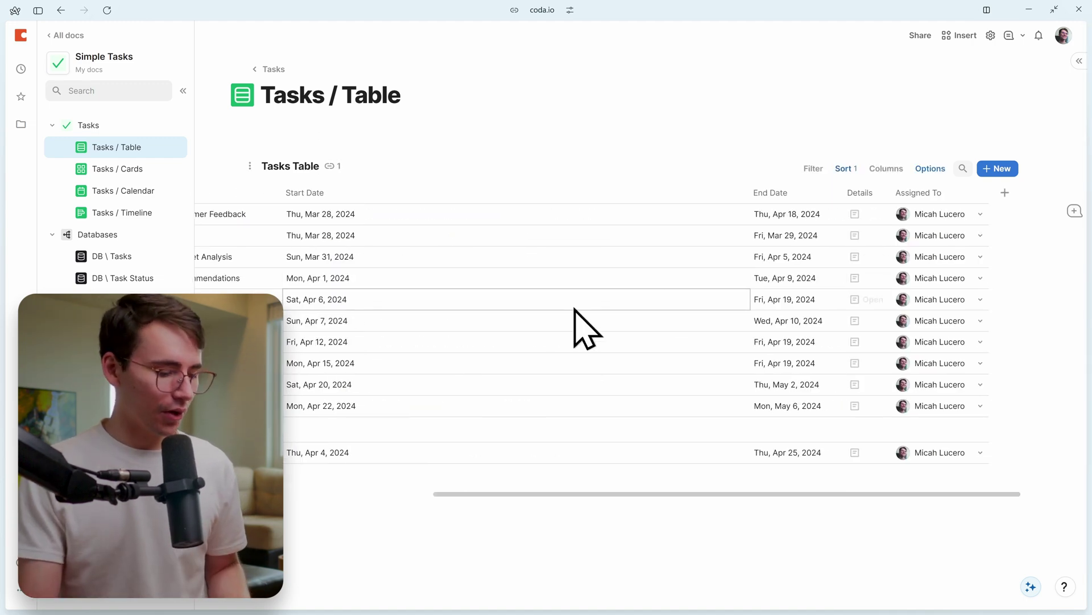
{"action": "scroll", "coordinate": [672, 290], "scroll_direction": "left", "scroll_amount": 4}
{"action": "right_click", "coordinate": [486, 194]}
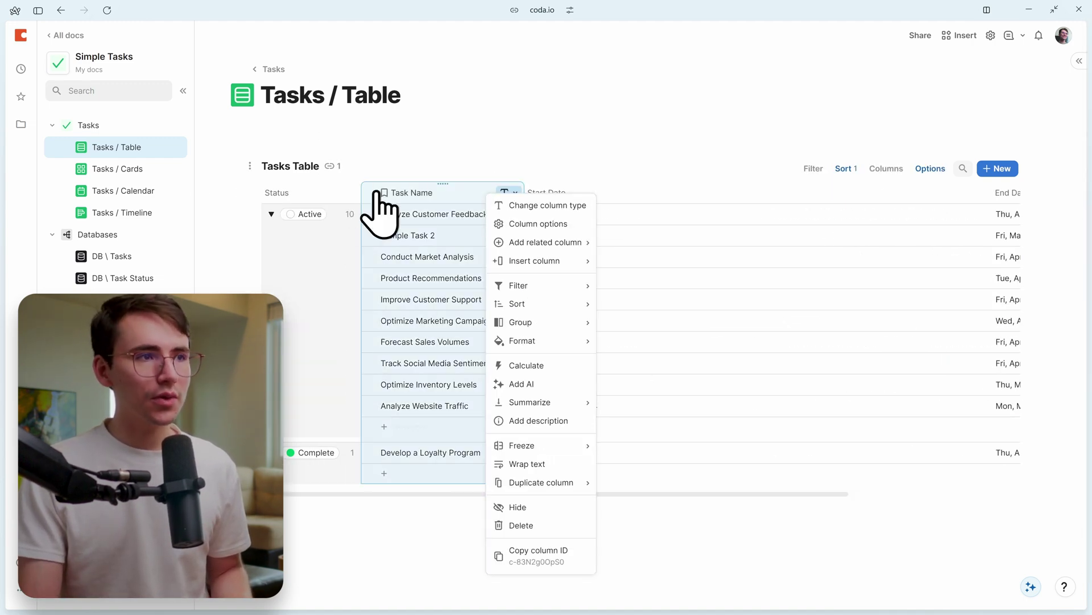
{"action": "mouse_move", "coordinate": [529, 447]}
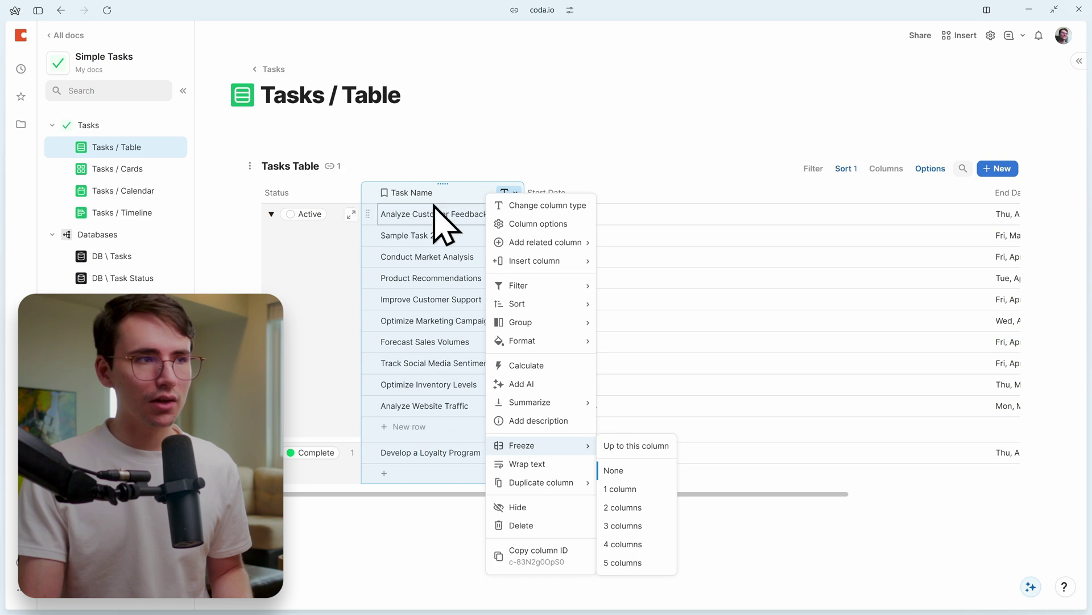
{"action": "left_click", "coordinate": [624, 446]}
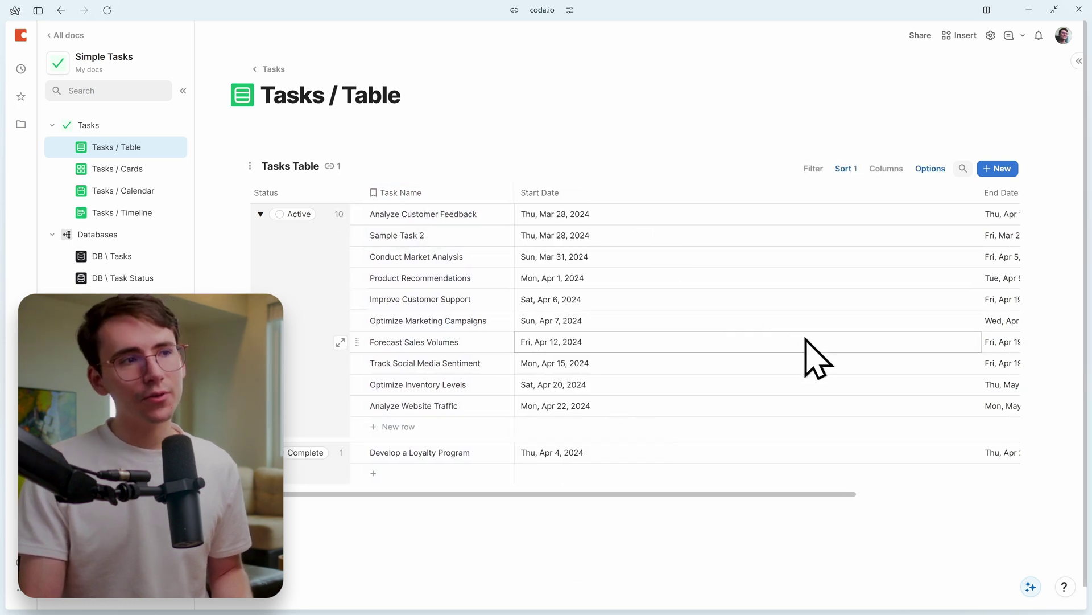
{"action": "scroll", "coordinate": [814, 355], "scroll_direction": "right", "scroll_amount": 10}
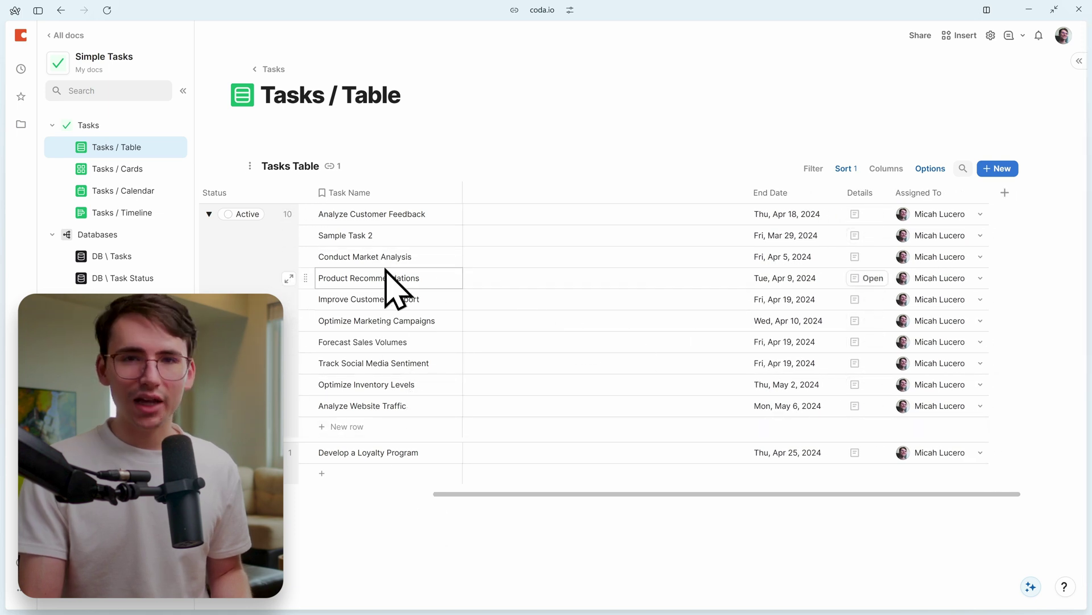
{"action": "scroll", "coordinate": [654, 334], "scroll_direction": "left", "scroll_amount": 10}
{"action": "scroll", "coordinate": [756, 336], "scroll_direction": "right", "scroll_amount": 4}
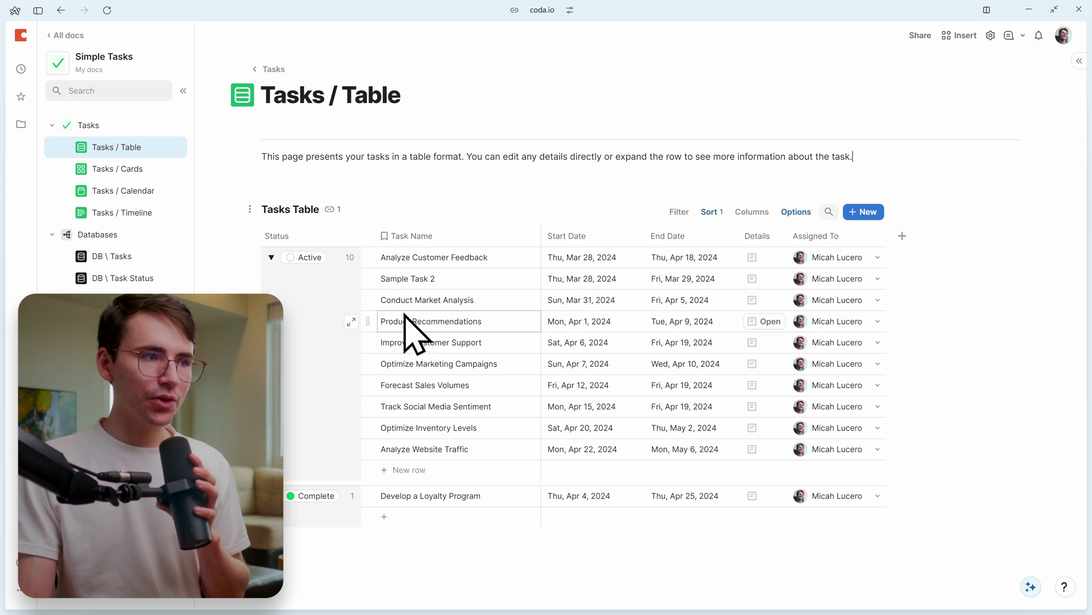
- Expand the Product Recommendations row, edit its layout and set the Start Date field's label style to Left
{"action": "left_click", "coordinate": [352, 322]}
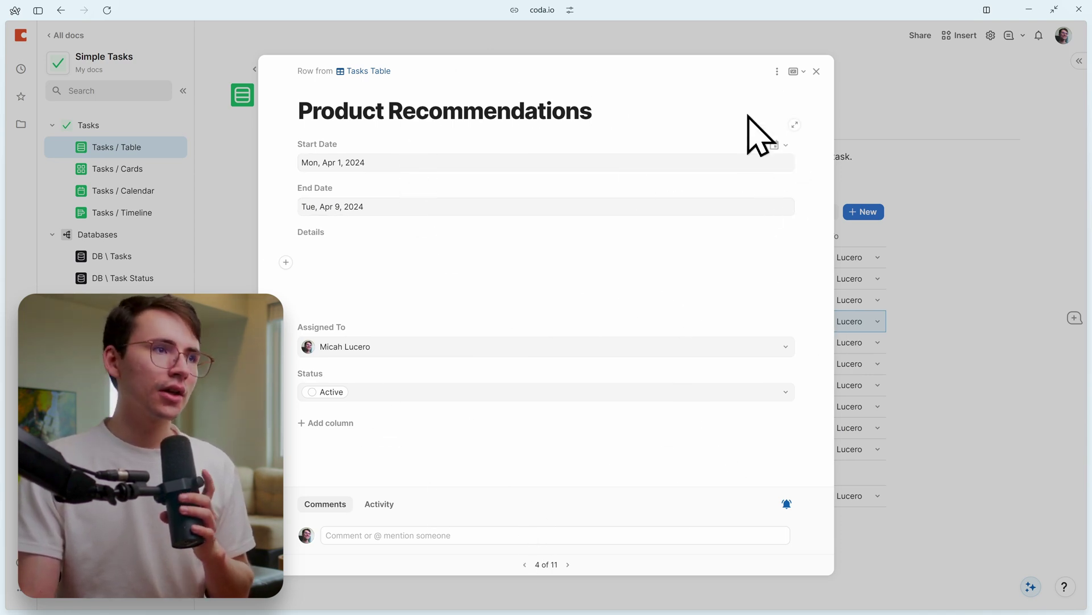
{"action": "left_click", "coordinate": [777, 71]}
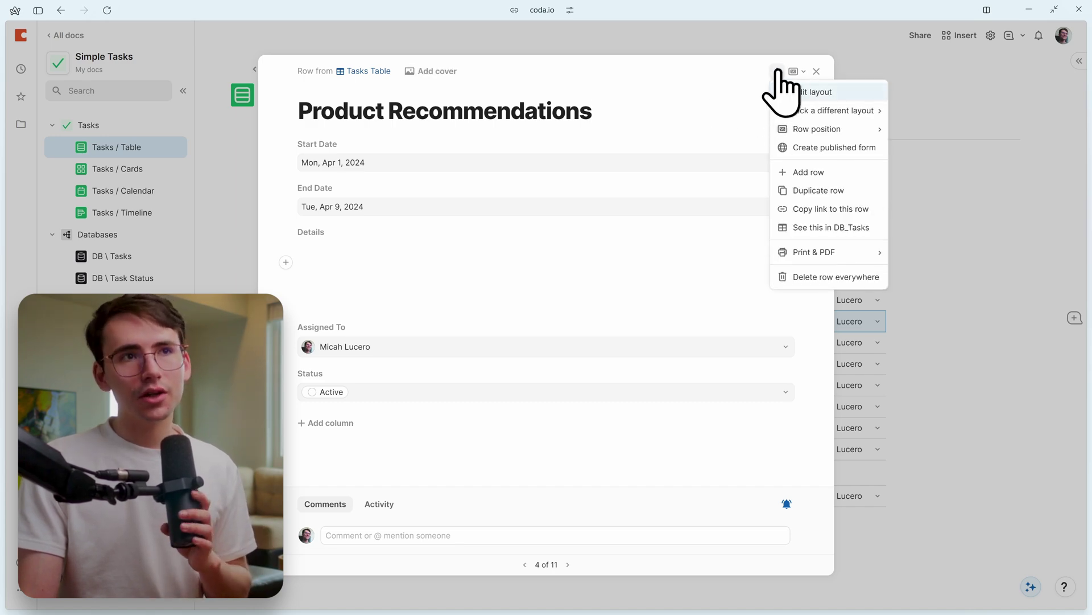
{"action": "left_click", "coordinate": [813, 93]}
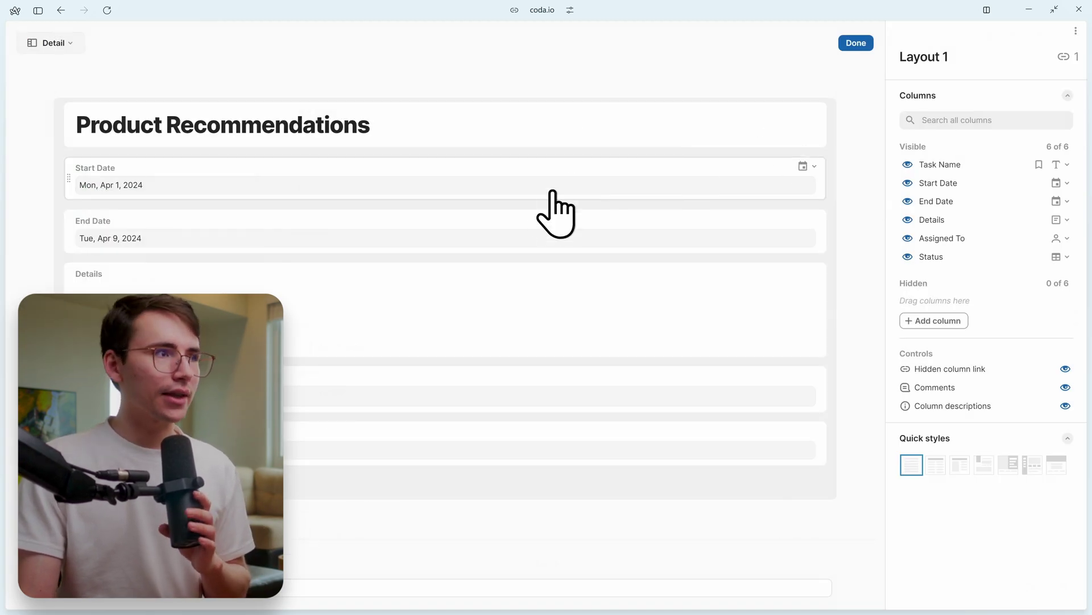
{"action": "left_click", "coordinate": [520, 189]}
{"action": "left_click", "coordinate": [424, 223]}
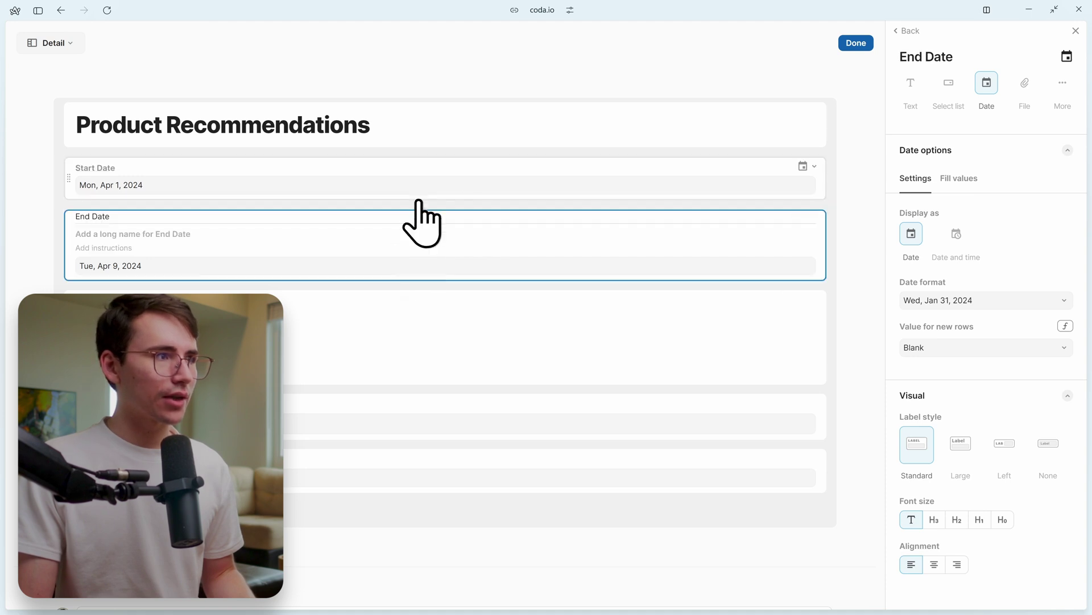
{"action": "left_click", "coordinate": [418, 197]}
{"action": "mouse_move", "coordinate": [102, 230]}
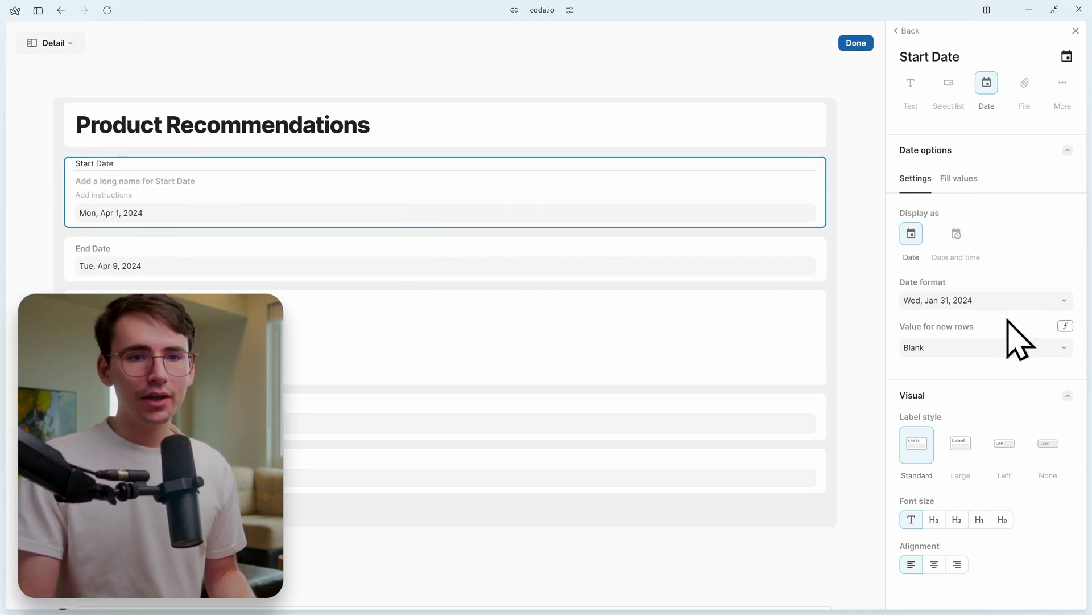
{"action": "left_click", "coordinate": [1011, 458]}
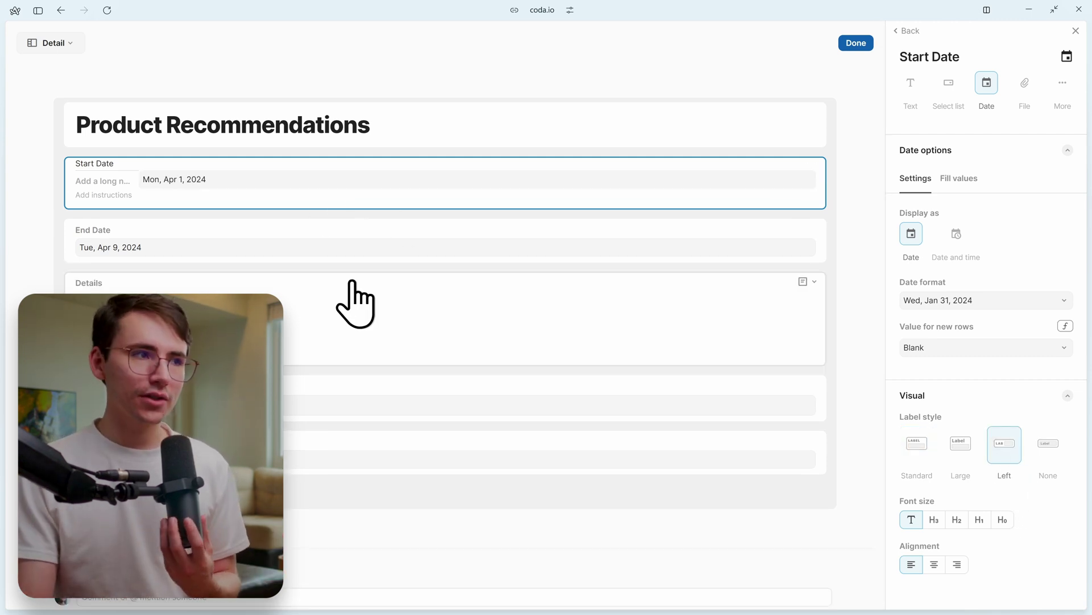
- Set the label style of the End Date, Assigned To and Status fields to Left in the row layout
{"action": "left_click", "coordinate": [352, 256]}
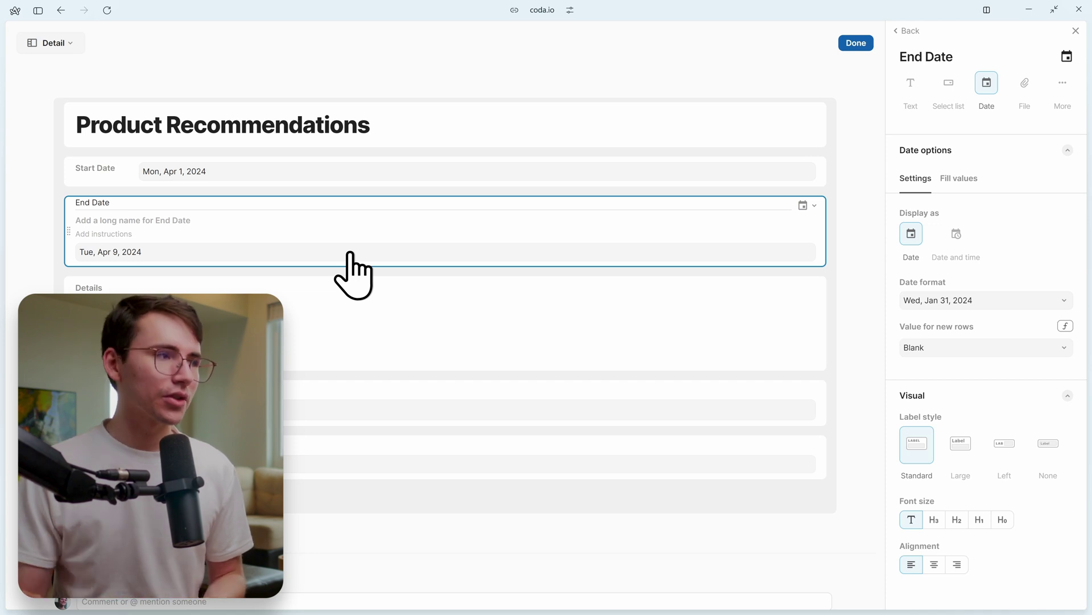
{"action": "left_click", "coordinate": [374, 180]}
{"action": "left_click", "coordinate": [322, 228]}
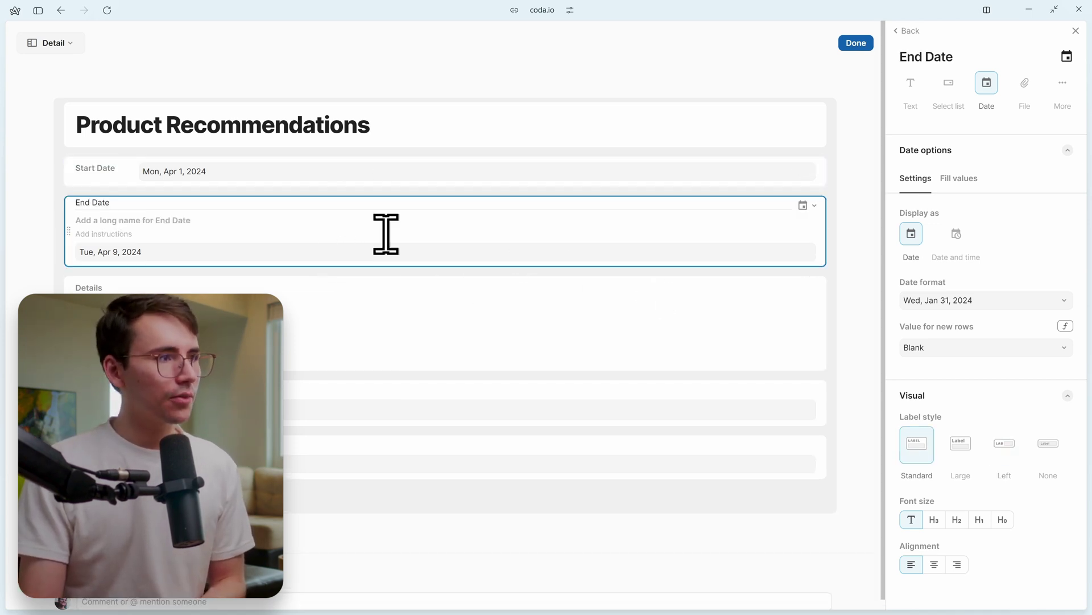
{"action": "left_click", "coordinate": [1005, 444]}
{"action": "left_click", "coordinate": [405, 388]}
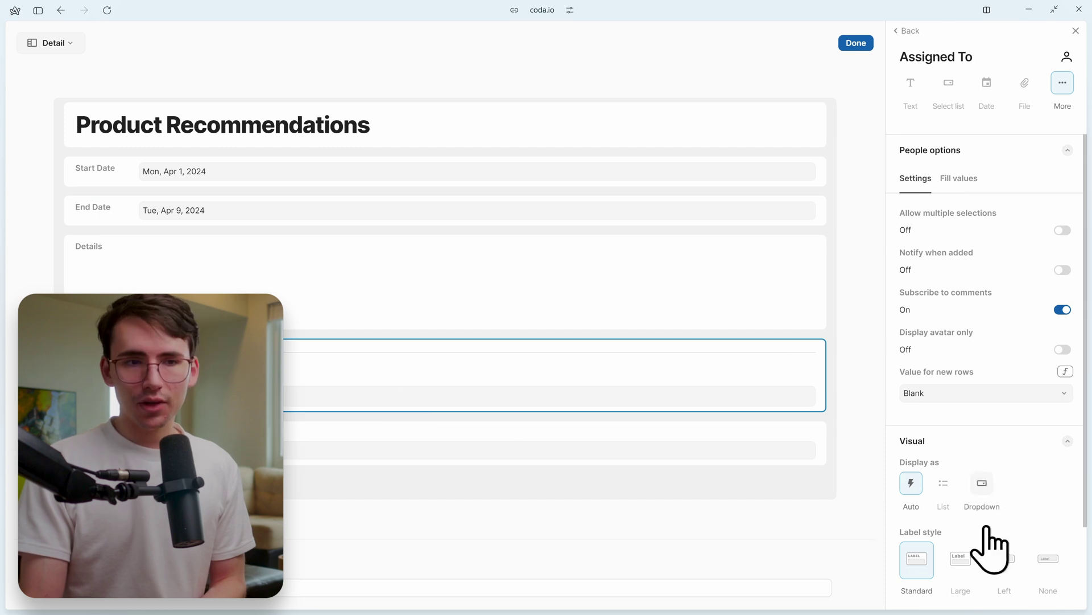
{"action": "left_click", "coordinate": [1005, 560]}
{"action": "left_click", "coordinate": [727, 431]}
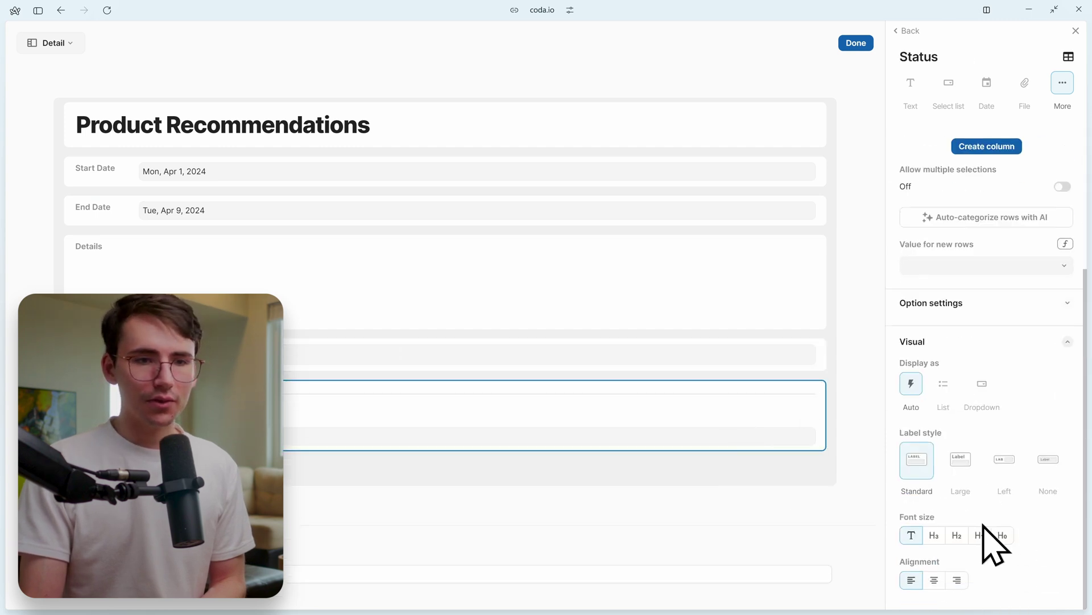
{"action": "left_click", "coordinate": [1005, 459]}
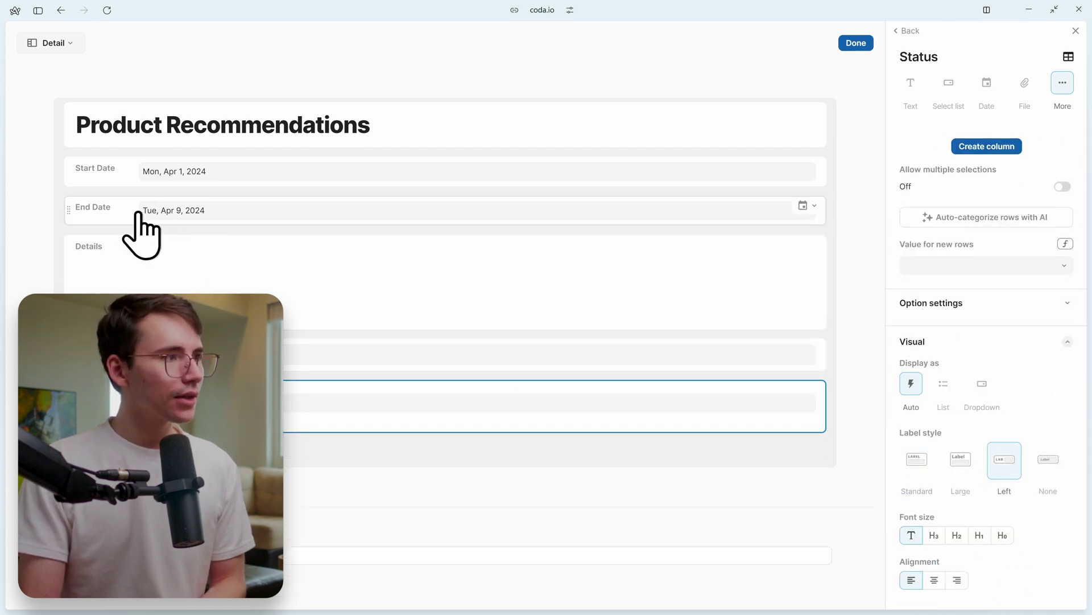
- Arrange the row layout with End Date beside Start Date, and Assigned To and Status side by side above Details
{"action": "left_click_drag", "start_coordinate": [138, 215], "coordinate": [671, 166]}
{"action": "left_click_drag", "start_coordinate": [143, 315], "coordinate": [178, 193]}
{"action": "left_click_drag", "start_coordinate": [453, 286], "coordinate": [678, 245]}
- Set the Details field's label style to None, hide the hidden column link and finish editing the layout
{"action": "left_click", "coordinate": [249, 268]}
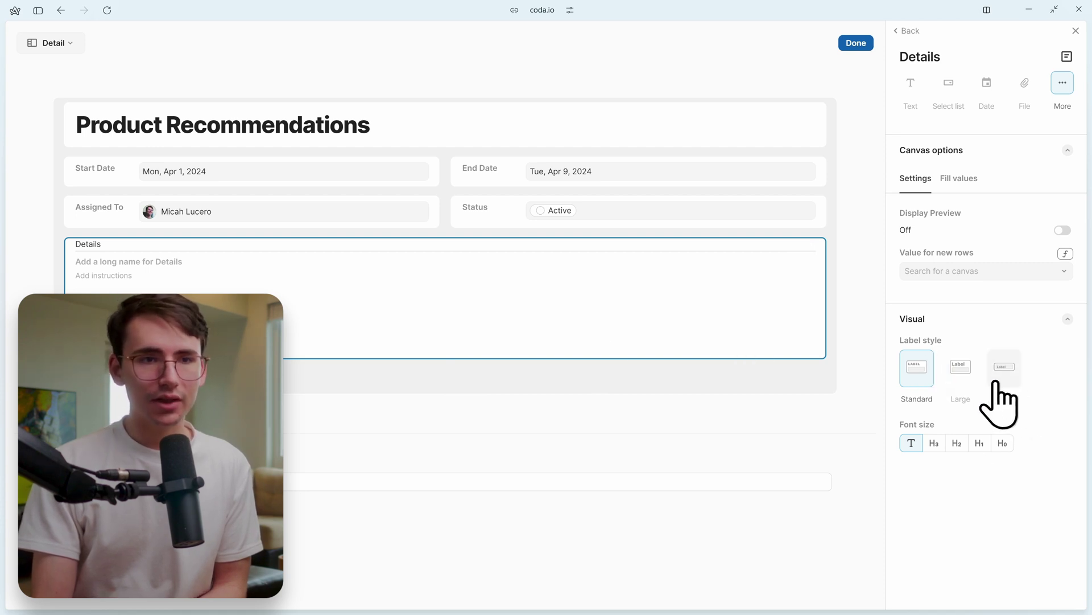
{"action": "left_click", "coordinate": [1004, 399]}
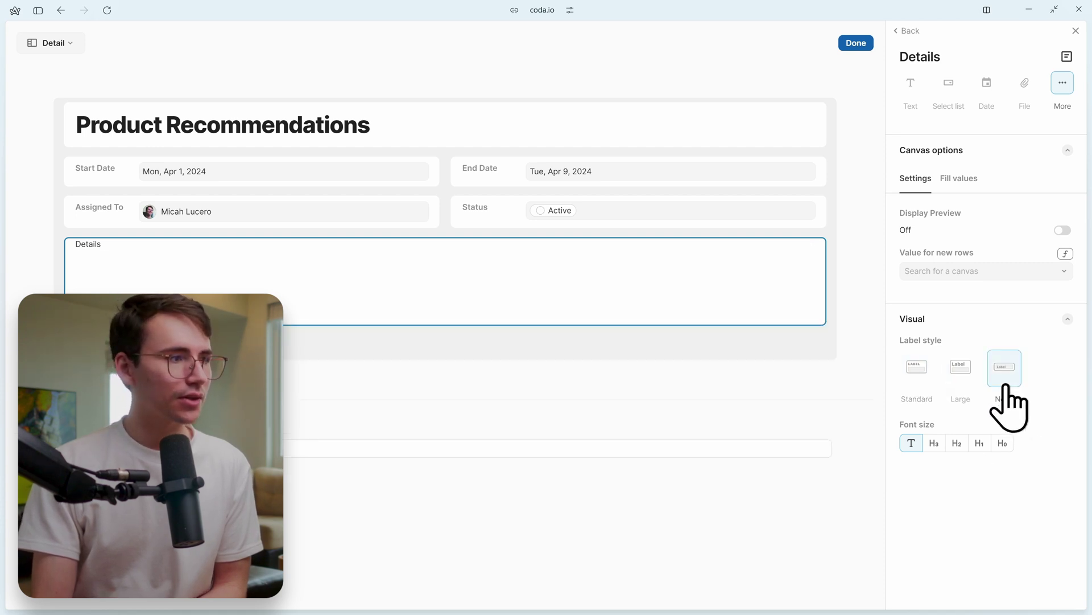
{"action": "left_click", "coordinate": [909, 31]}
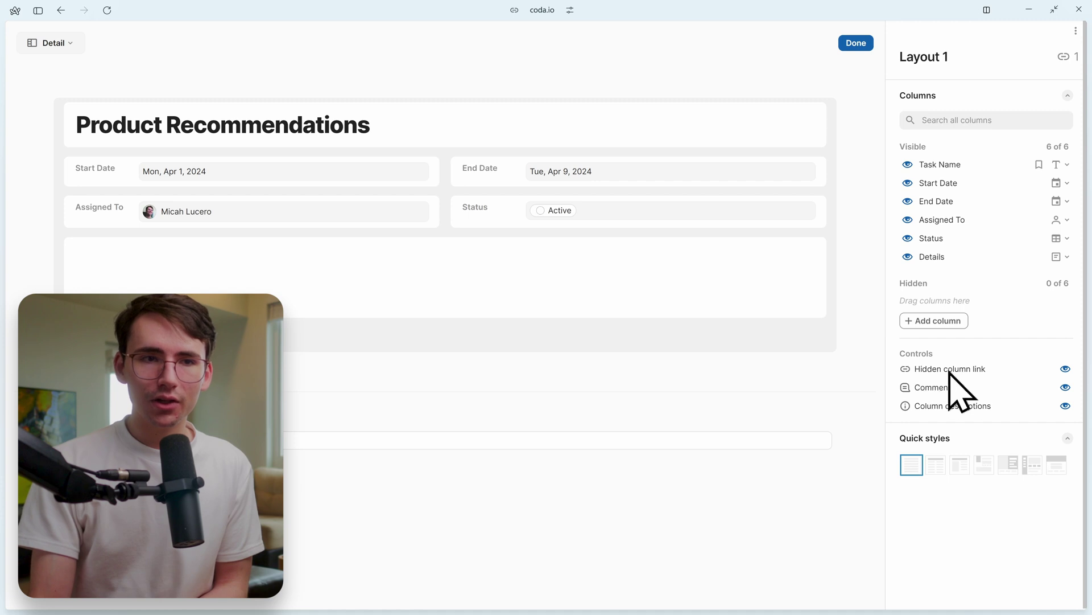
{"action": "left_click", "coordinate": [1065, 369]}
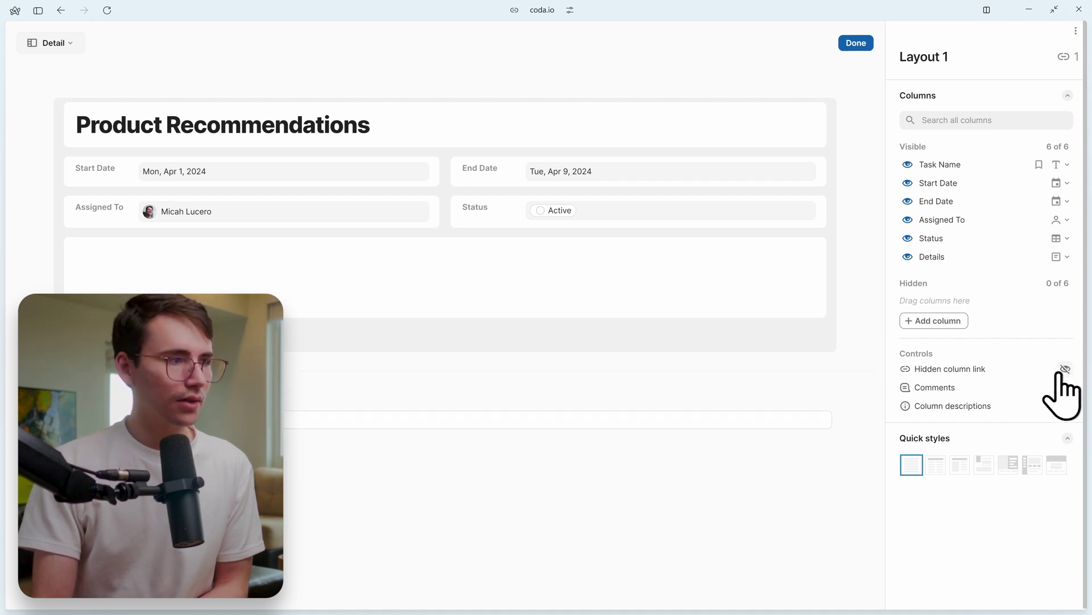
{"action": "left_click", "coordinate": [856, 44]}
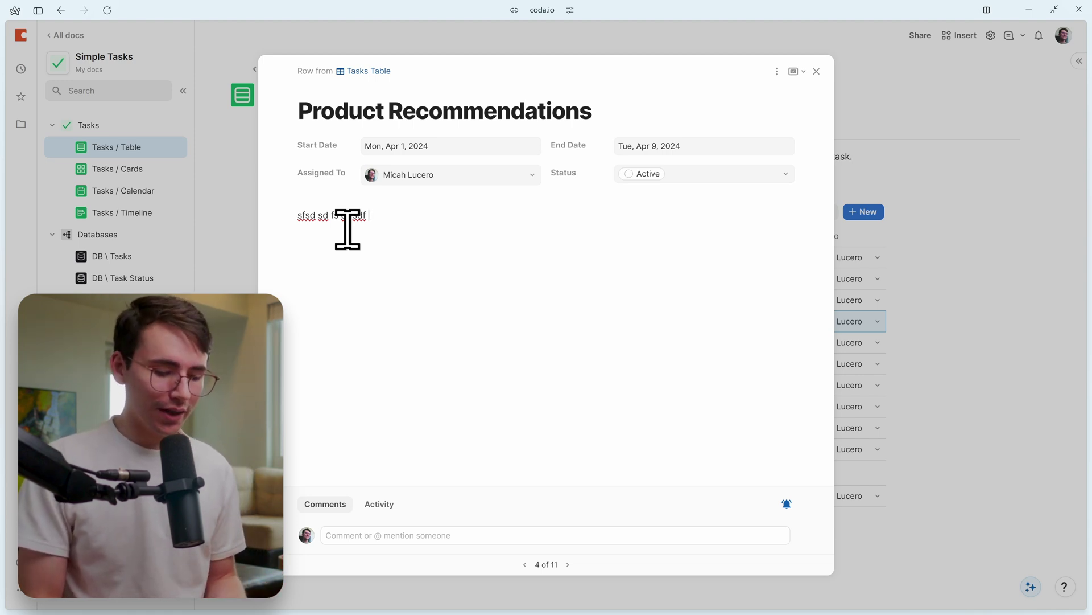
- Insert a colourful gradient image from Unsplash after the sample text in the Product Recommendations details and close the row
{"action": "type", "text": "/un"}
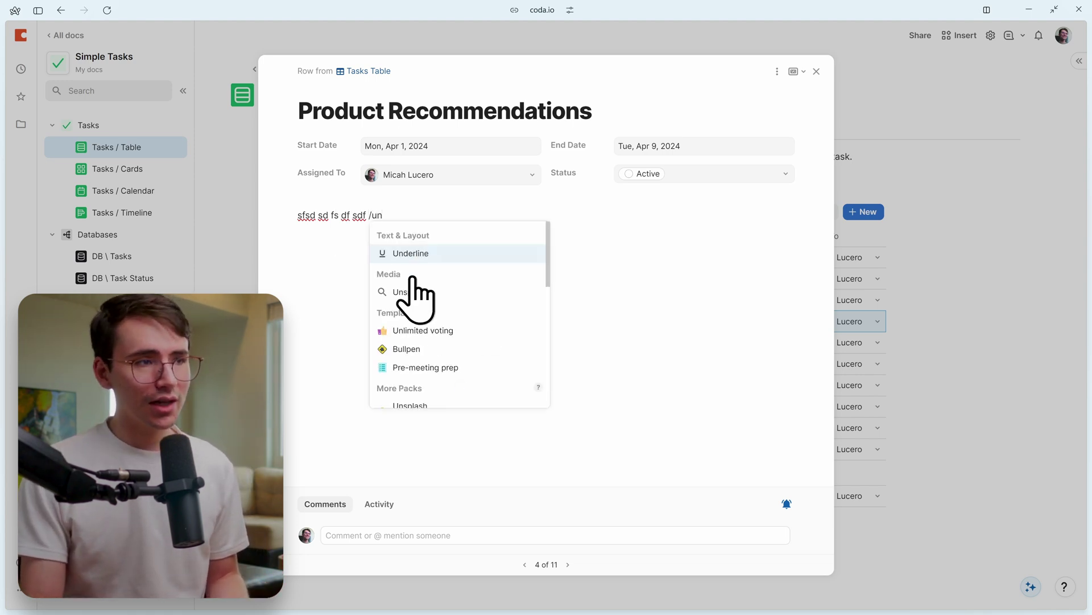
{"action": "left_click", "coordinate": [415, 296]}
{"action": "left_click", "coordinate": [488, 385]}
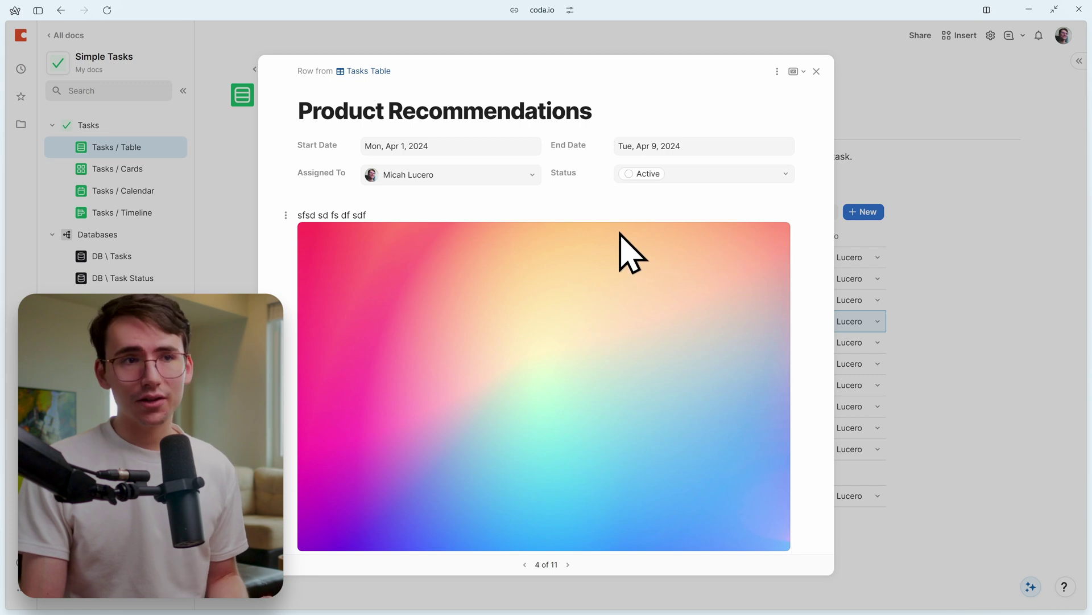
{"action": "scroll", "coordinate": [619, 239], "scroll_direction": "down", "scroll_amount": 3}
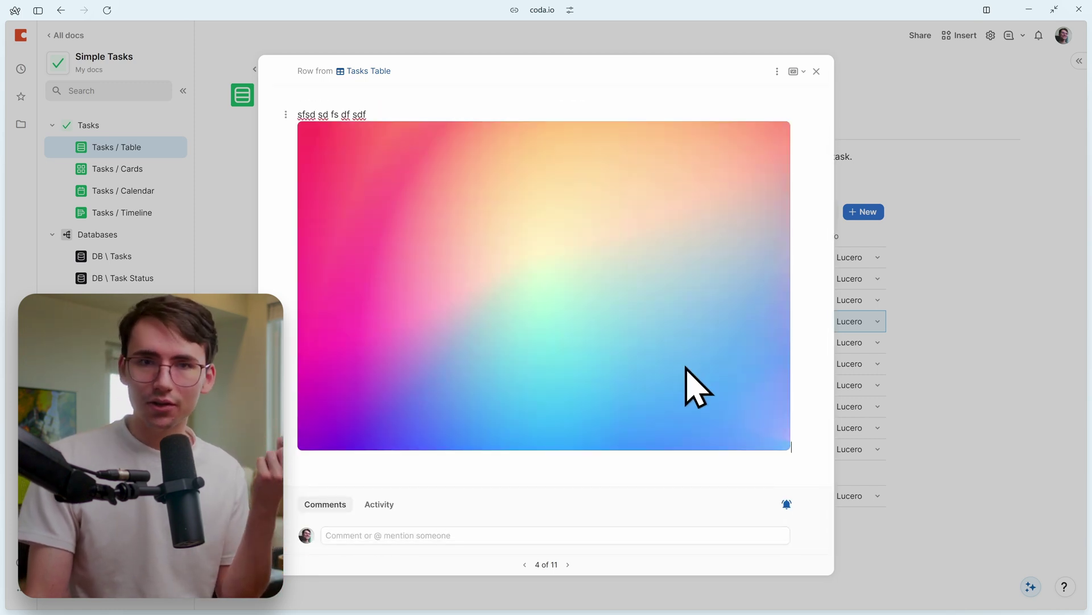
{"action": "key", "text": "Escape"}
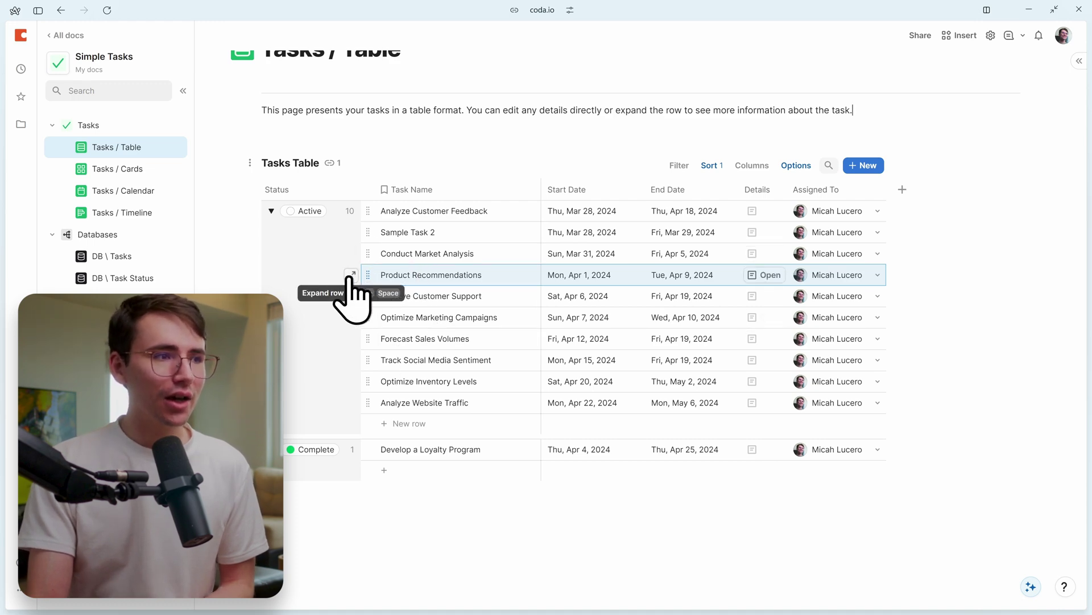
- Set the Product Recommendations status to Complete in its expanded row, and move the Improve Customer Support row into the Complete group
{"action": "left_click", "coordinate": [350, 275]}
{"action": "left_click", "coordinate": [690, 181]}
{"action": "left_click", "coordinate": [677, 233]}
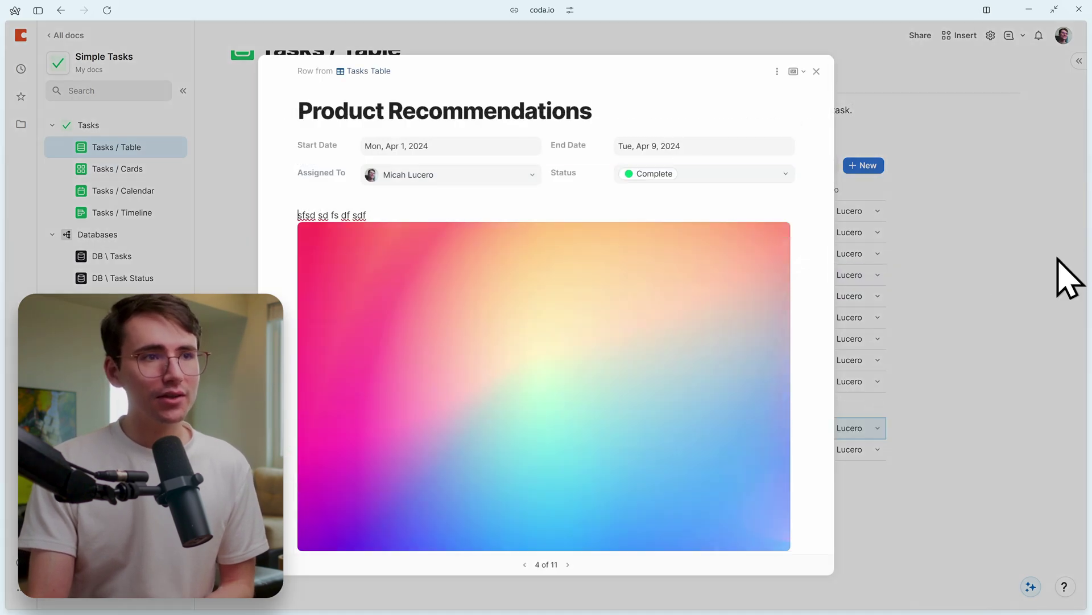
{"action": "left_click", "coordinate": [1056, 275]}
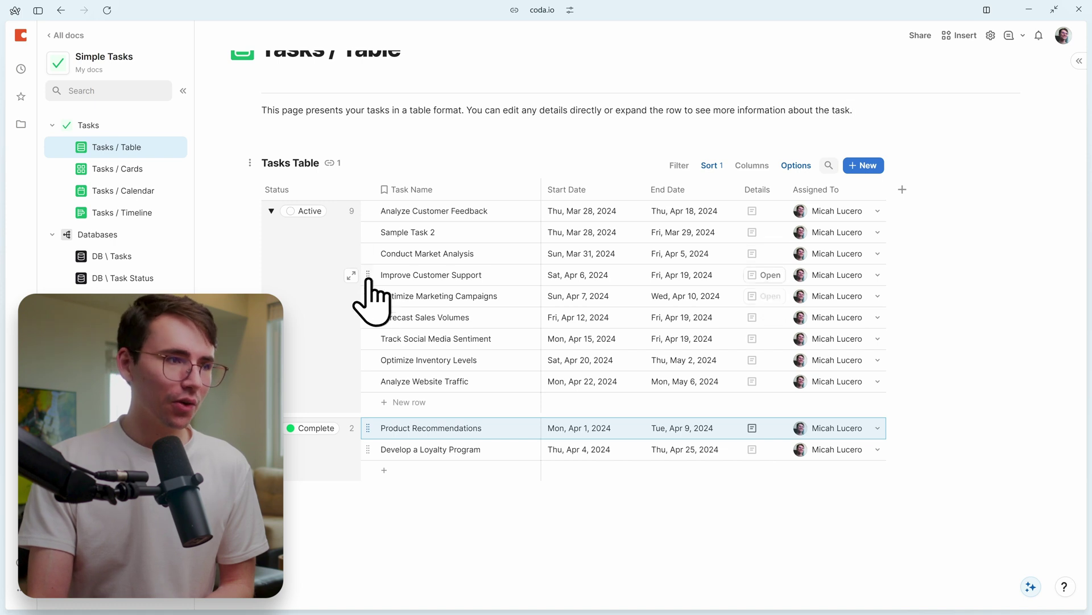
{"action": "left_click_drag", "start_coordinate": [367, 275], "coordinate": [434, 448]}
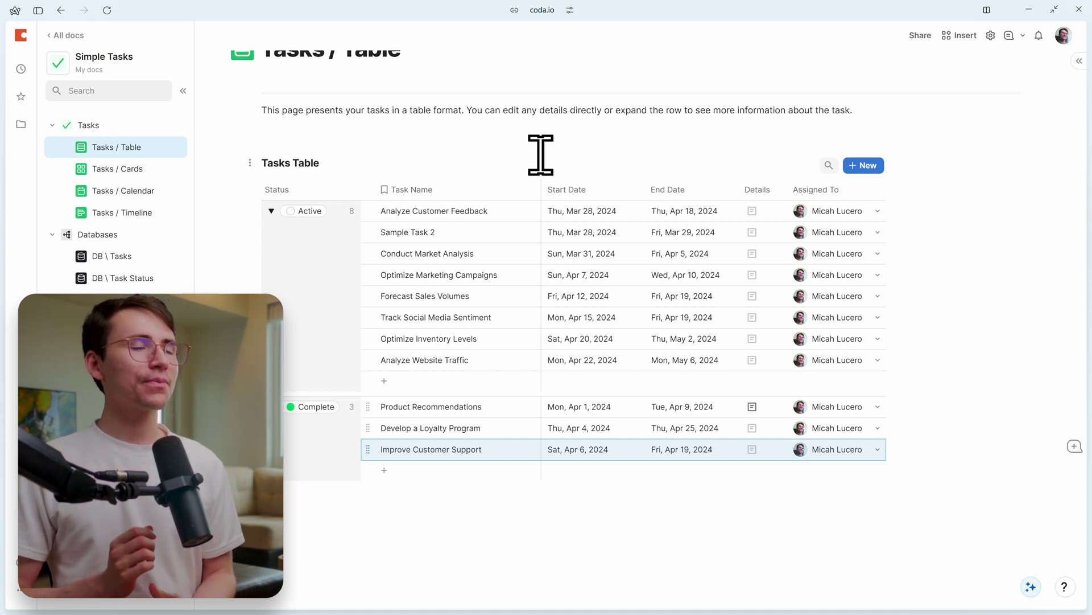
- Copy the entire content of the Tasks / Table page into the empty Tasks / Cards page and compare the two pages
{"action": "scroll", "coordinate": [540, 155], "scroll_direction": "up", "scroll_amount": 1}
{"action": "left_click", "coordinate": [514, 183]}
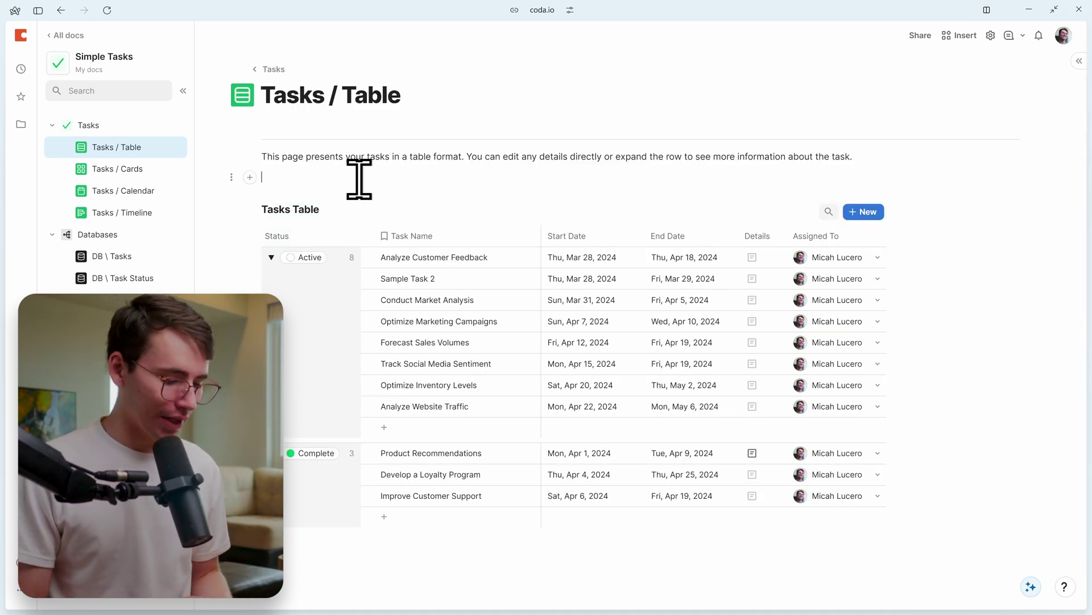
{"action": "key", "text": "ctrl+a"}
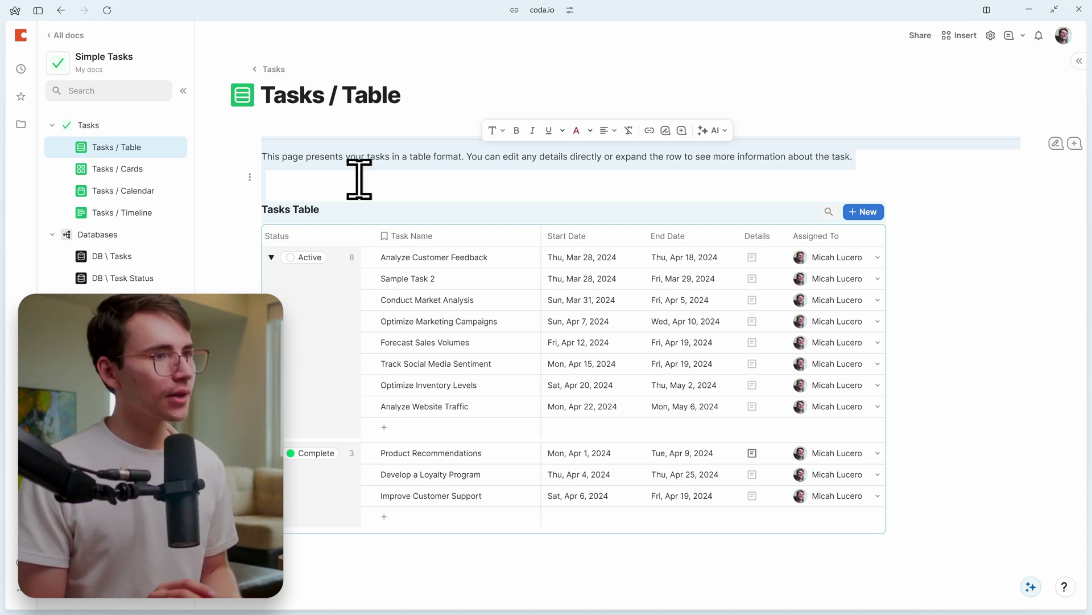
{"action": "left_click", "coordinate": [111, 170]}
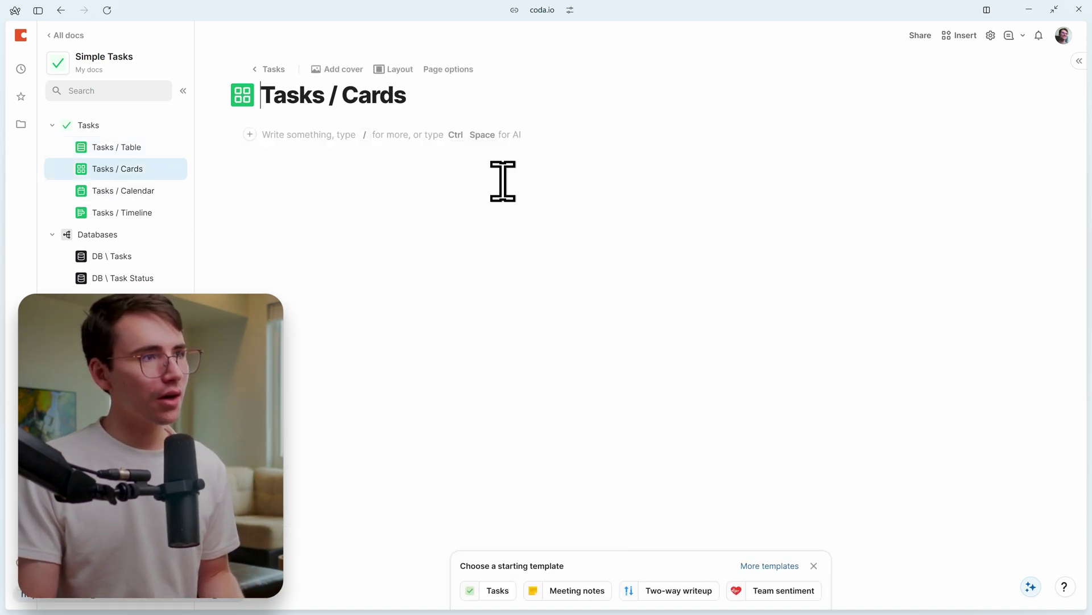
{"action": "key", "text": "ctrl+v"}
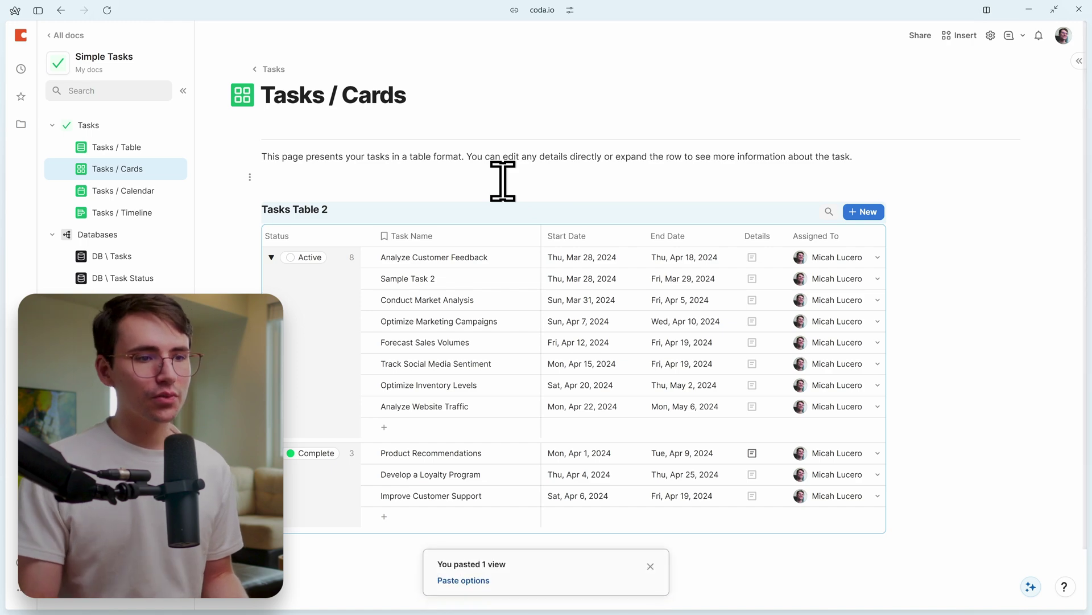
{"action": "left_click", "coordinate": [651, 565]}
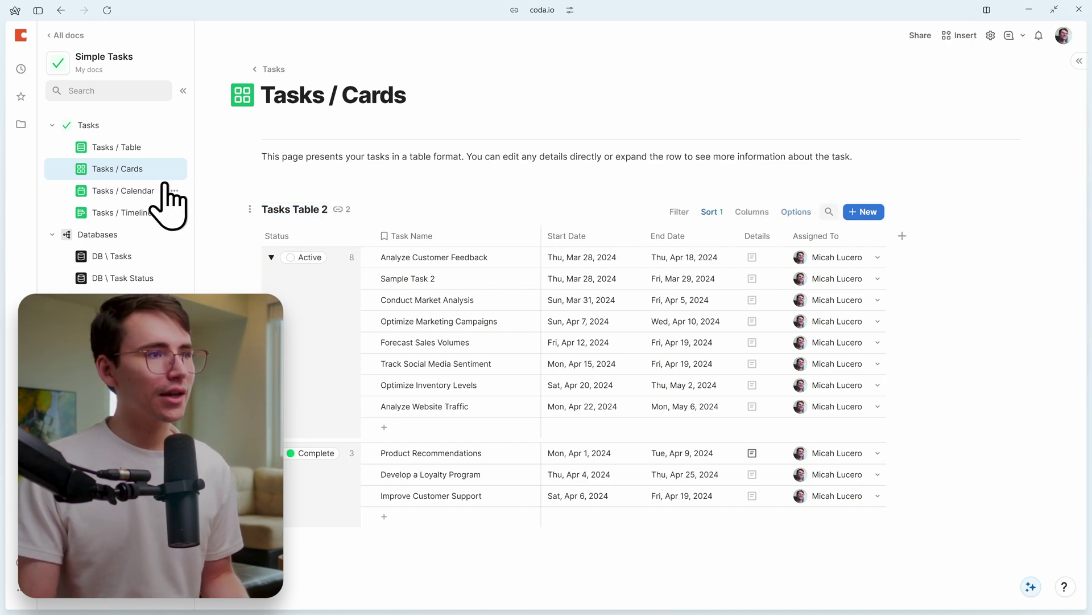
{"action": "left_click", "coordinate": [125, 151]}
{"action": "left_click", "coordinate": [123, 165]}
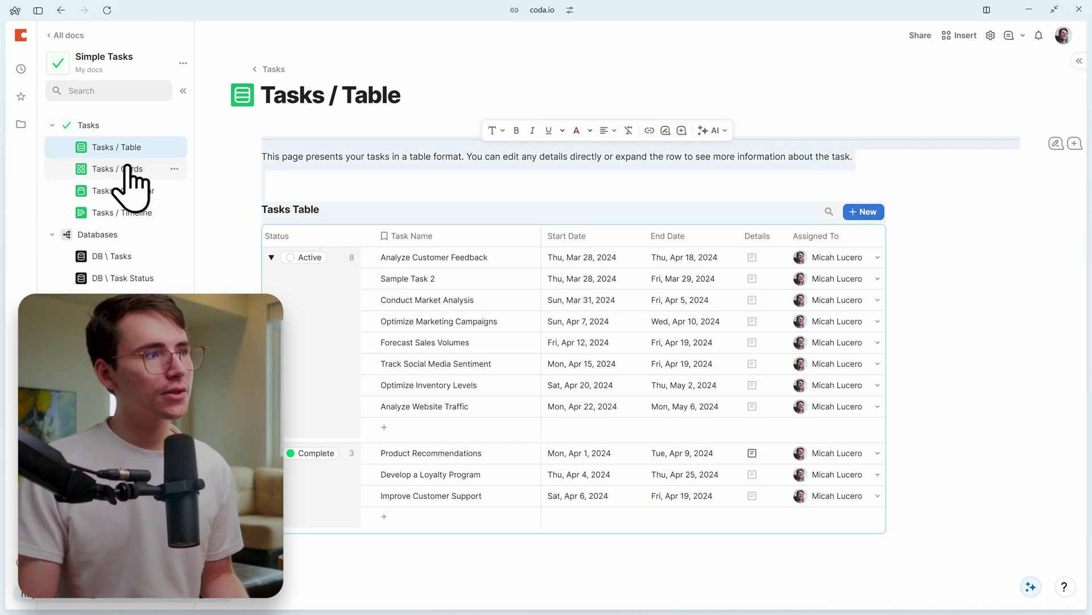
- Rename the copied table on the Tasks / Cards page to Task Cards and switch its layout to Cards
{"action": "left_click", "coordinate": [302, 211]}
{"action": "type", "text": "Task Cards"}
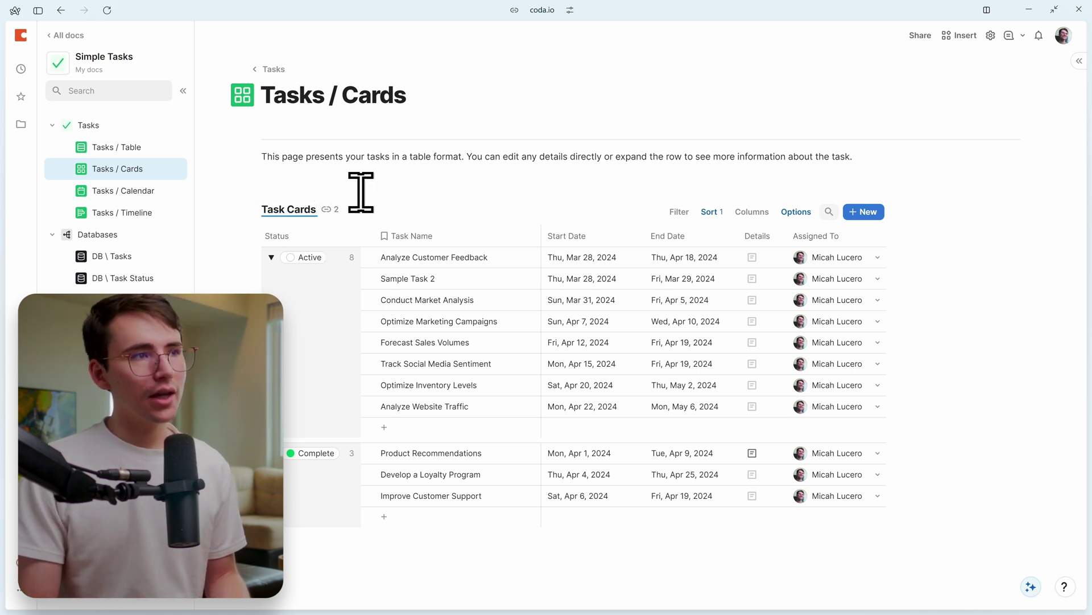
{"action": "left_click", "coordinate": [798, 213]}
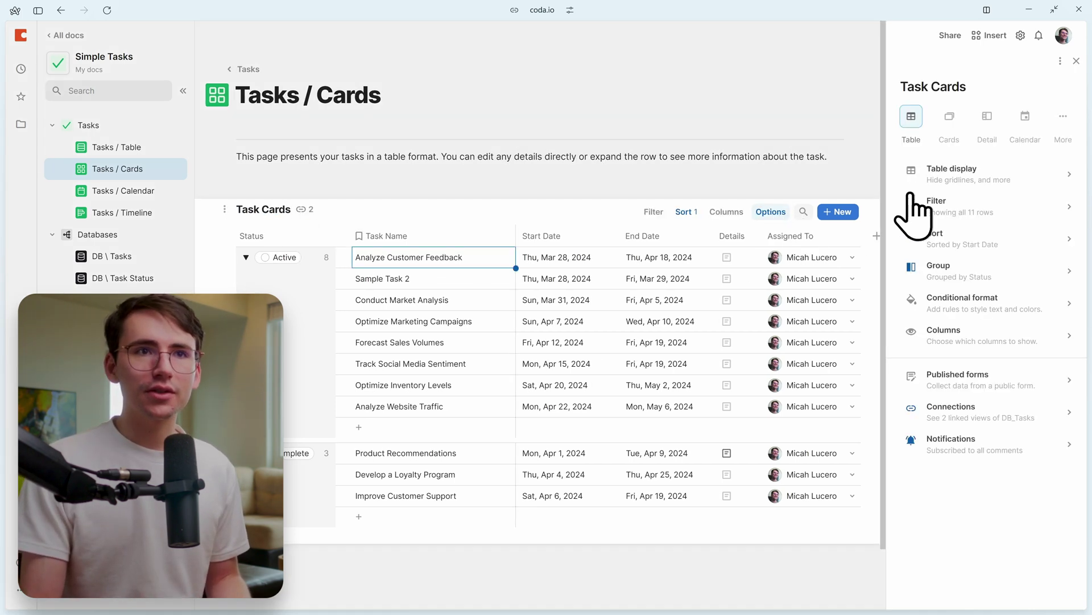
{"action": "left_click", "coordinate": [949, 117]}
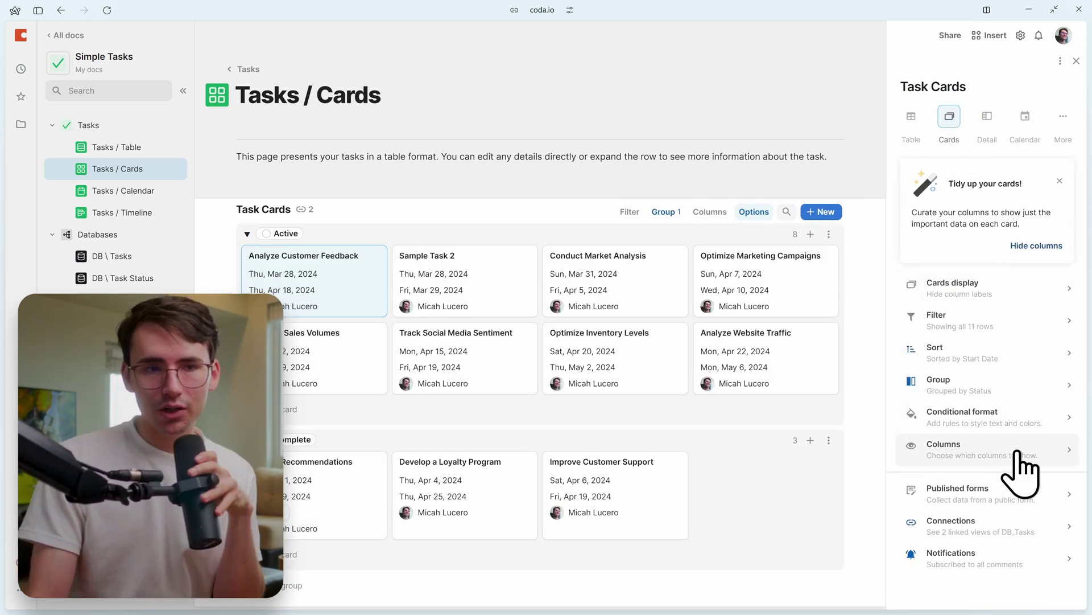
- Hide the Details and Start Date columns on the Task Cards view
{"action": "left_click", "coordinate": [983, 455]}
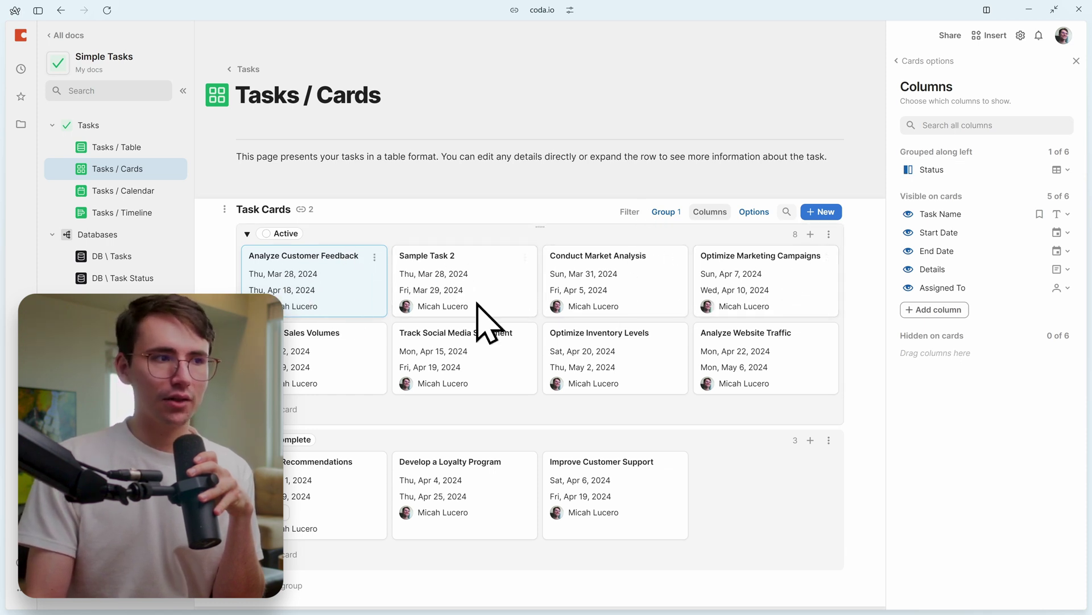
{"action": "left_click", "coordinate": [909, 269]}
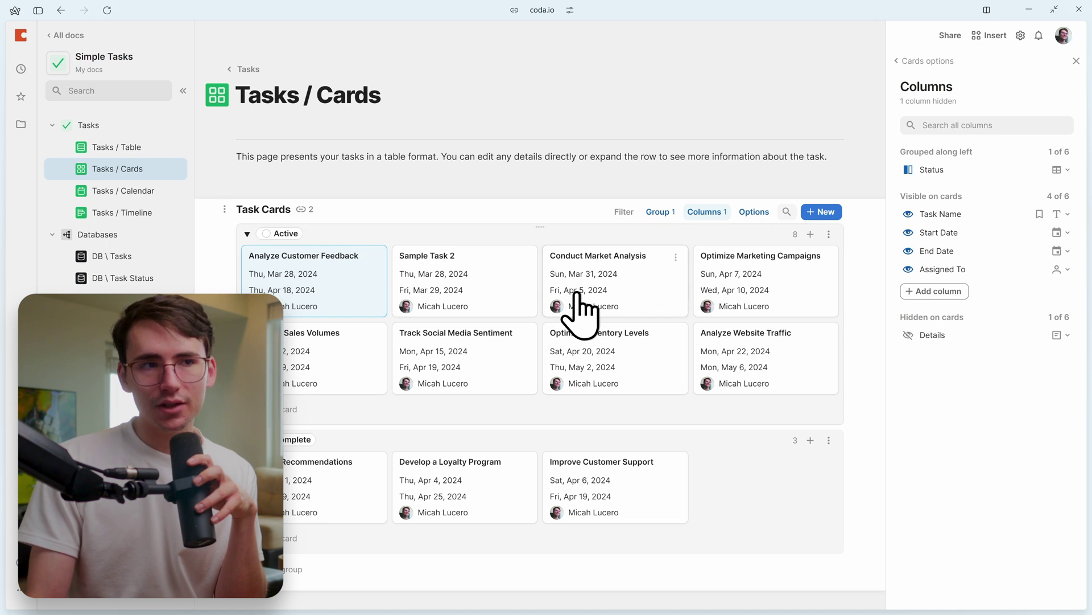
{"action": "left_click", "coordinate": [909, 232]}
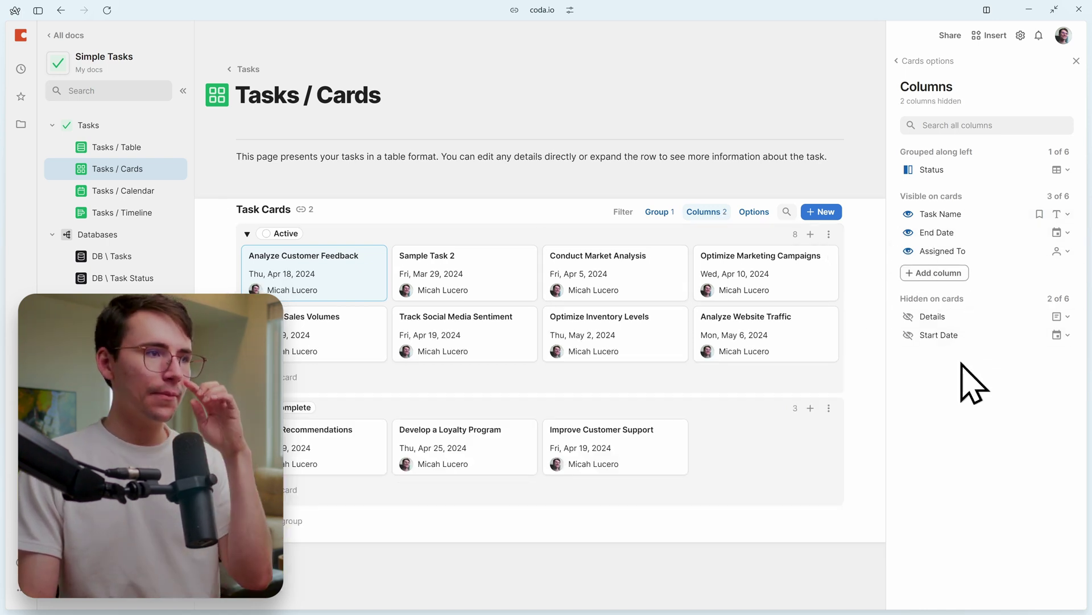
{"action": "left_click", "coordinate": [933, 61]}
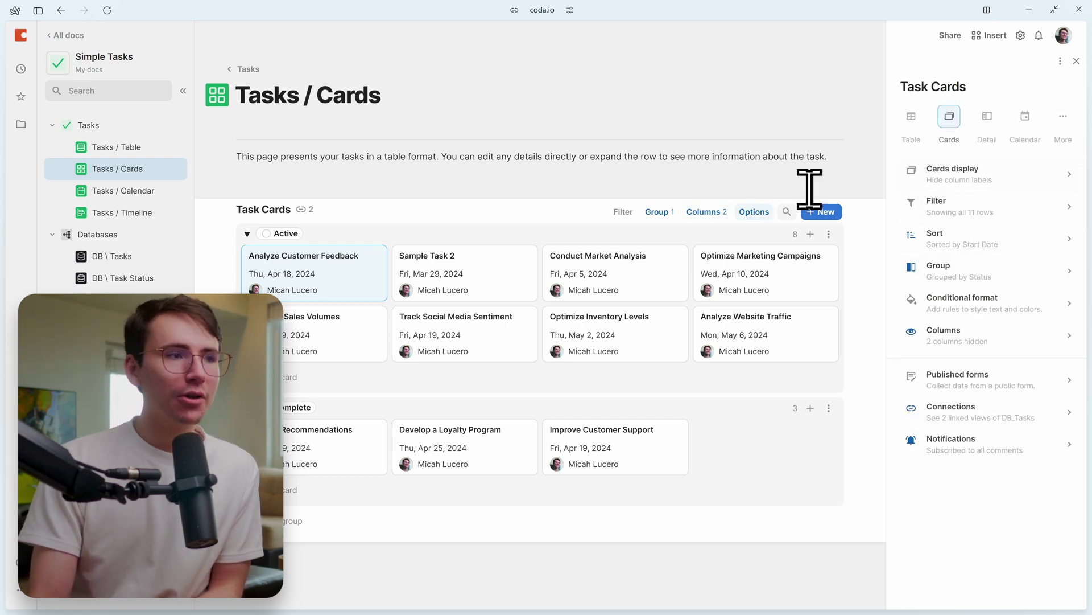
- Turn off the bottom new card button in the Task Cards display settings and close the options
{"action": "left_click", "coordinate": [945, 175]}
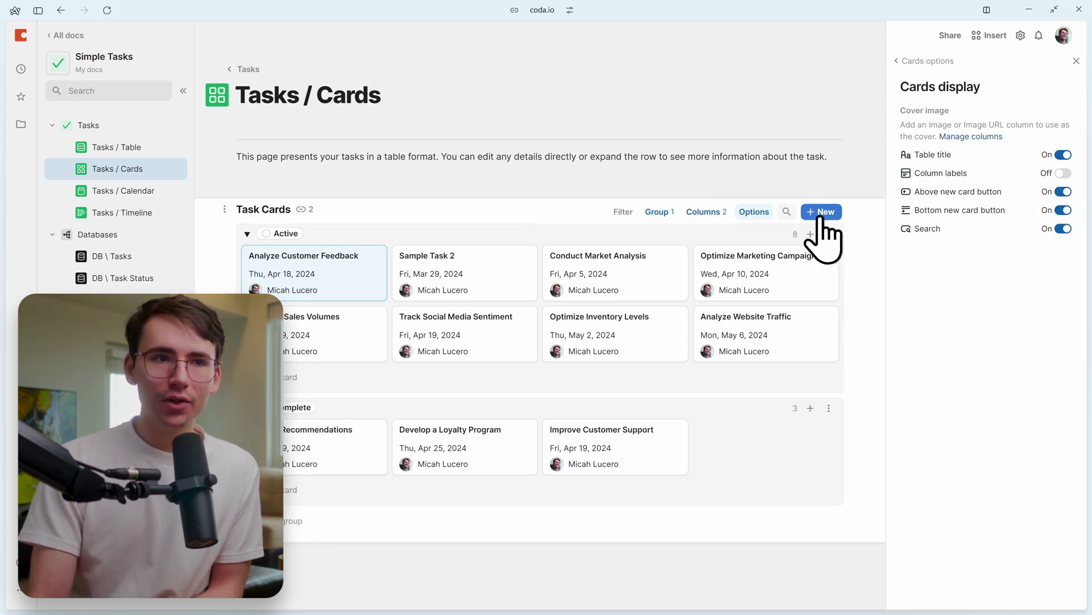
{"action": "left_click", "coordinate": [1063, 210]}
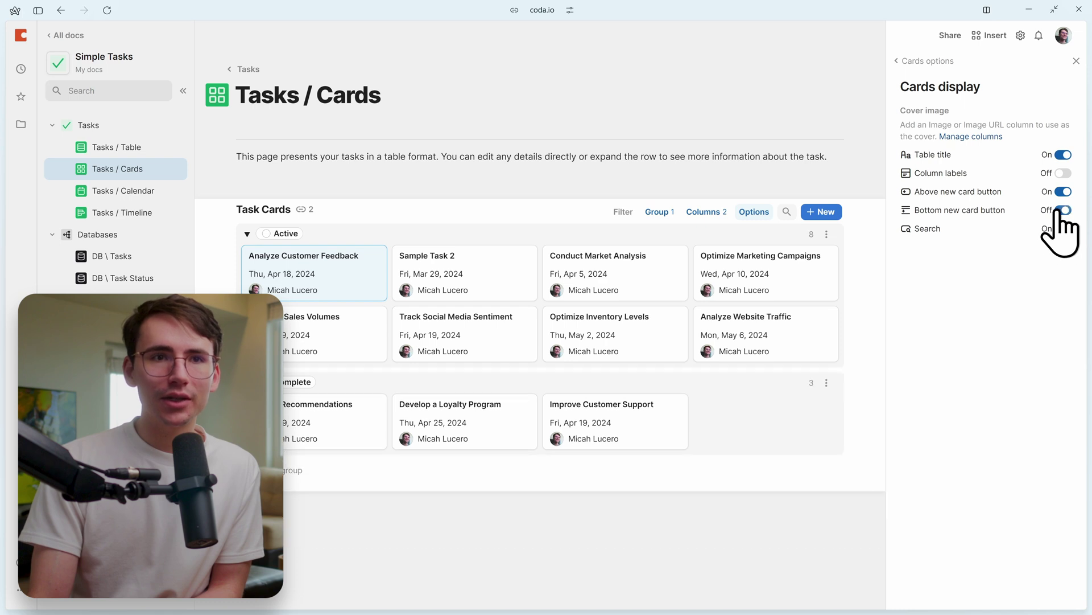
{"action": "left_click", "coordinate": [1076, 61]}
- Add a conditional format rule to Task Cards for rows whose Status is any of Active
{"action": "left_click", "coordinate": [754, 212]}
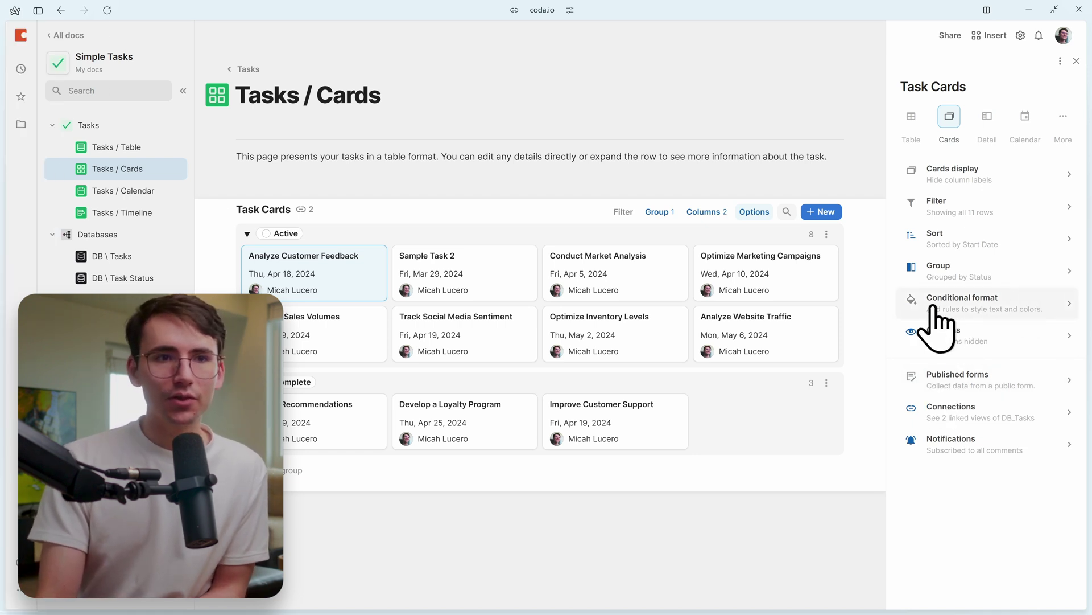
{"action": "left_click", "coordinate": [983, 310]}
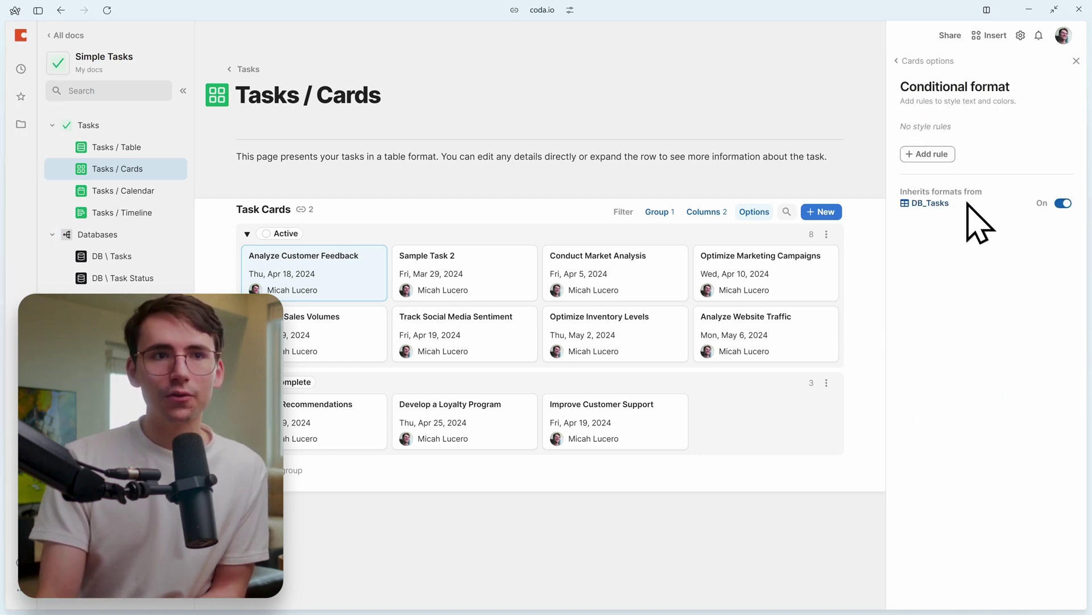
{"action": "left_click", "coordinate": [933, 154]}
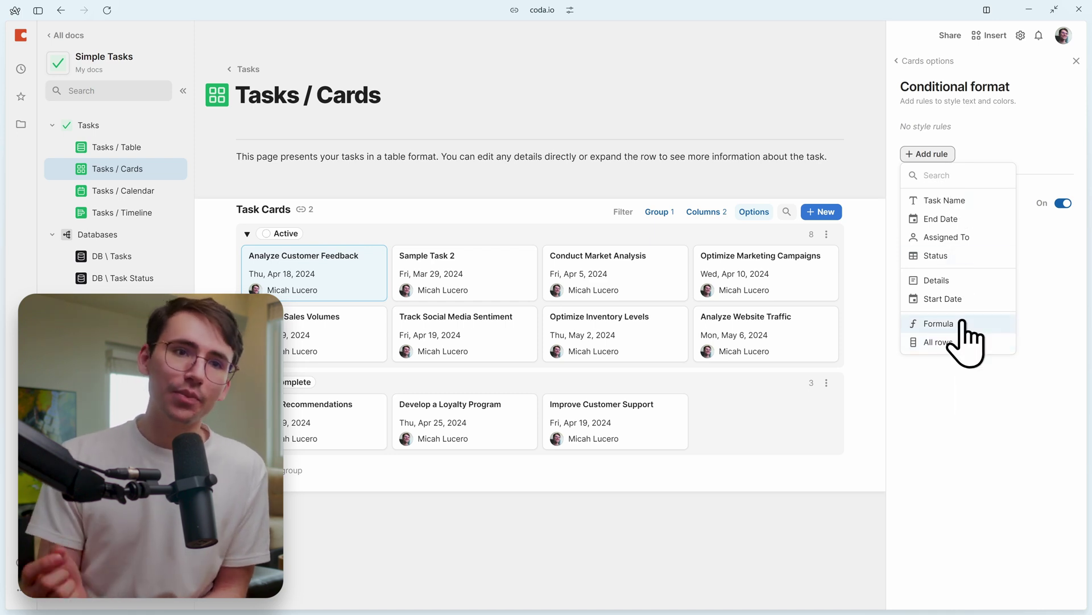
{"action": "left_click", "coordinate": [956, 256]}
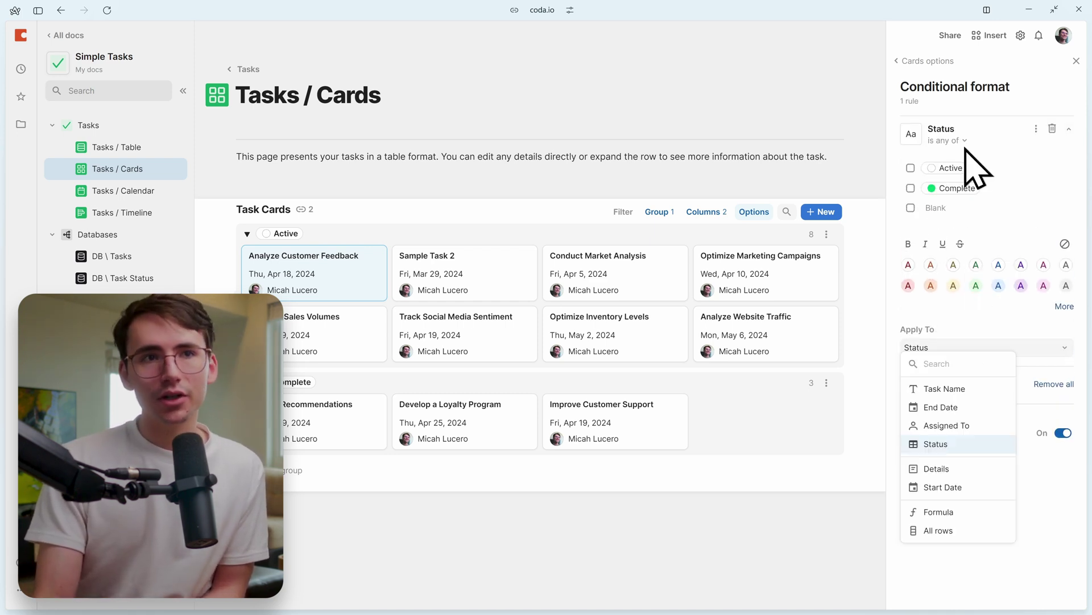
{"action": "left_click", "coordinate": [939, 169]}
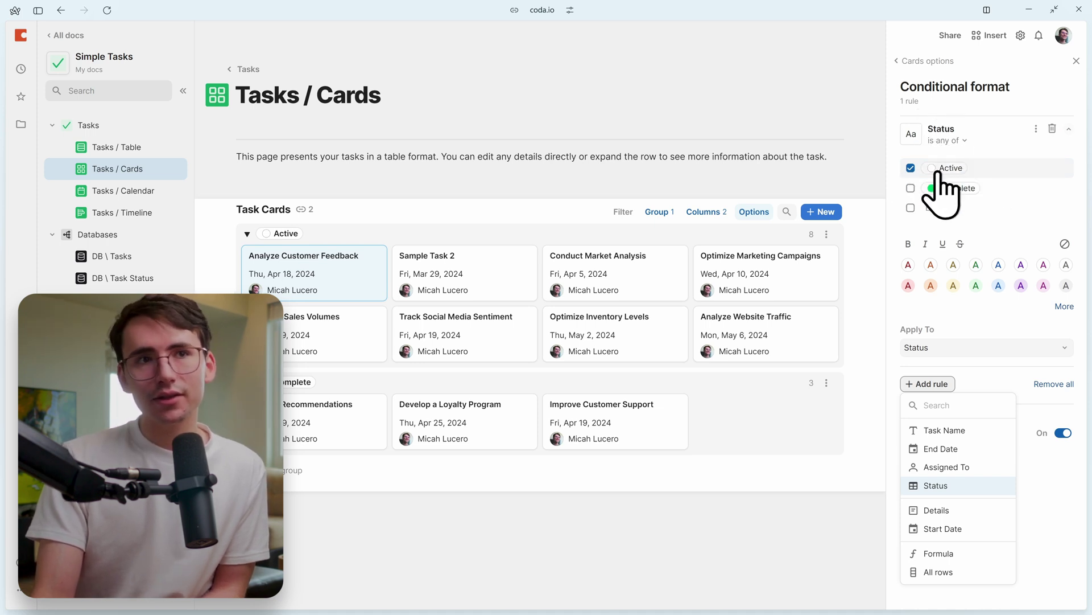
{"action": "mouse_move", "coordinate": [958, 172]}
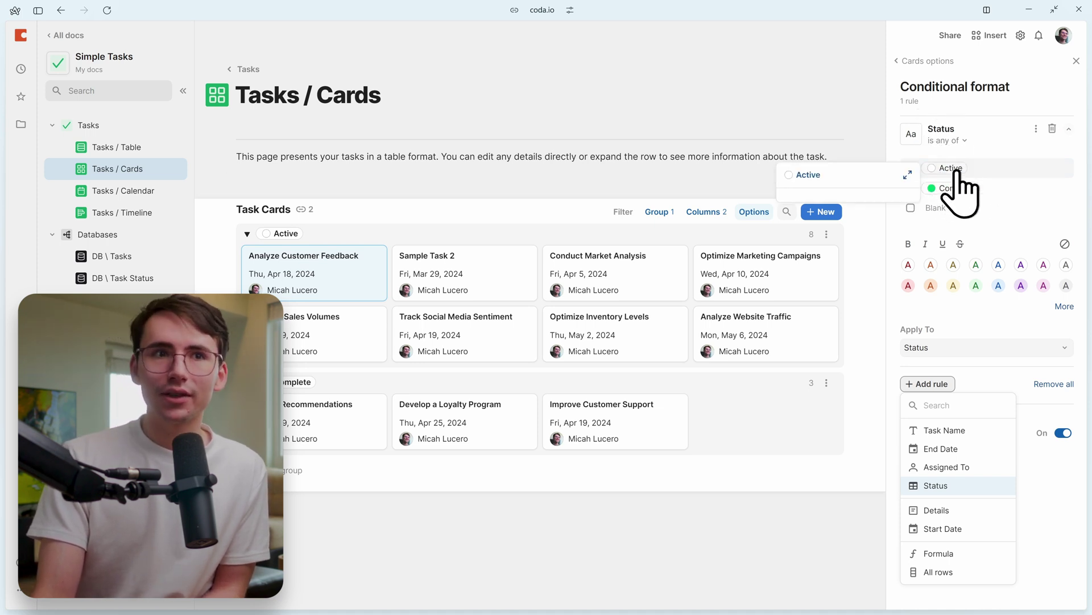
- Give the Active rule a custom style with a very light green background and dark green text
{"action": "left_click", "coordinate": [1068, 307]}
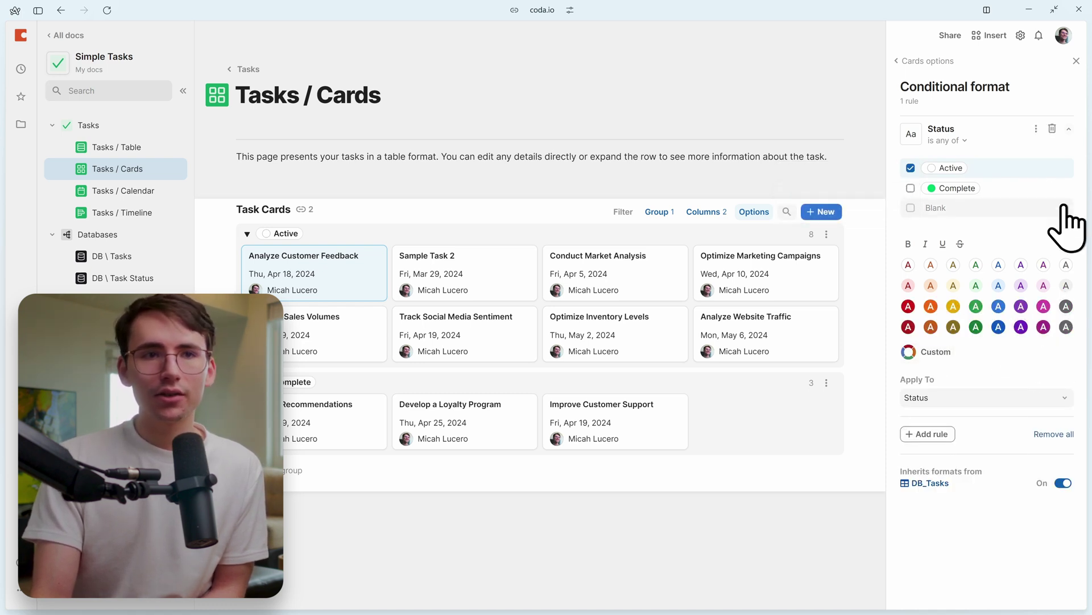
{"action": "mouse_move", "coordinate": [933, 350]}
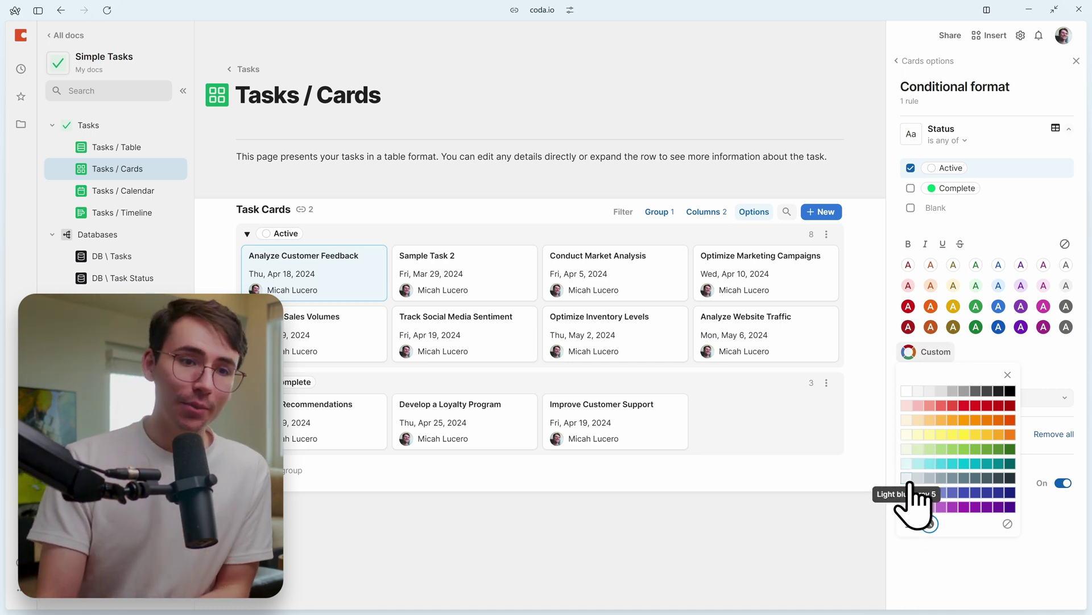
{"action": "left_click", "coordinate": [907, 449]}
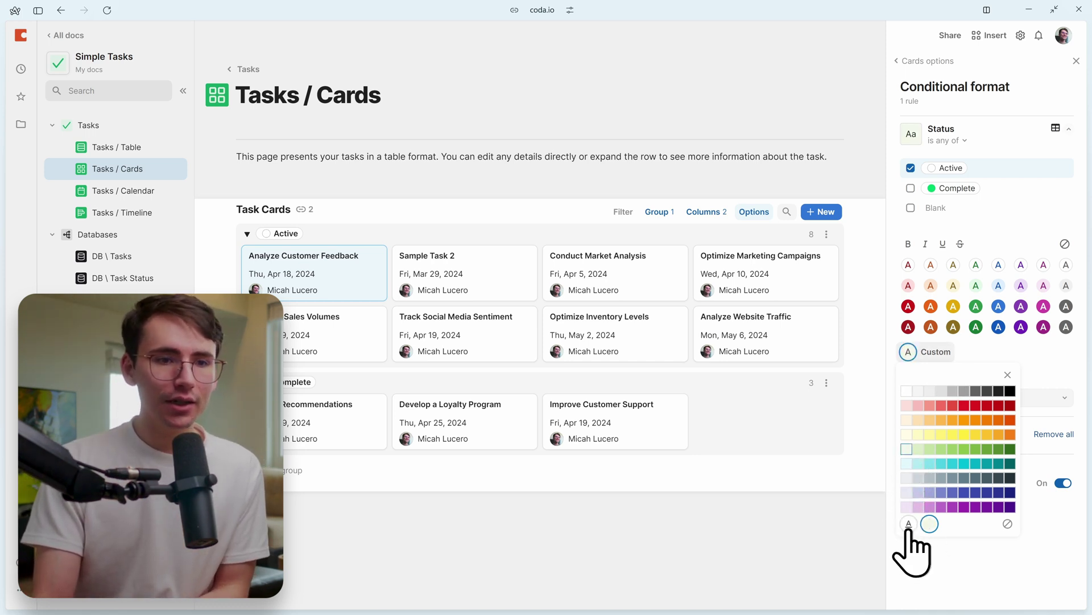
{"action": "left_click", "coordinate": [909, 524]}
{"action": "left_click", "coordinate": [1018, 360]}
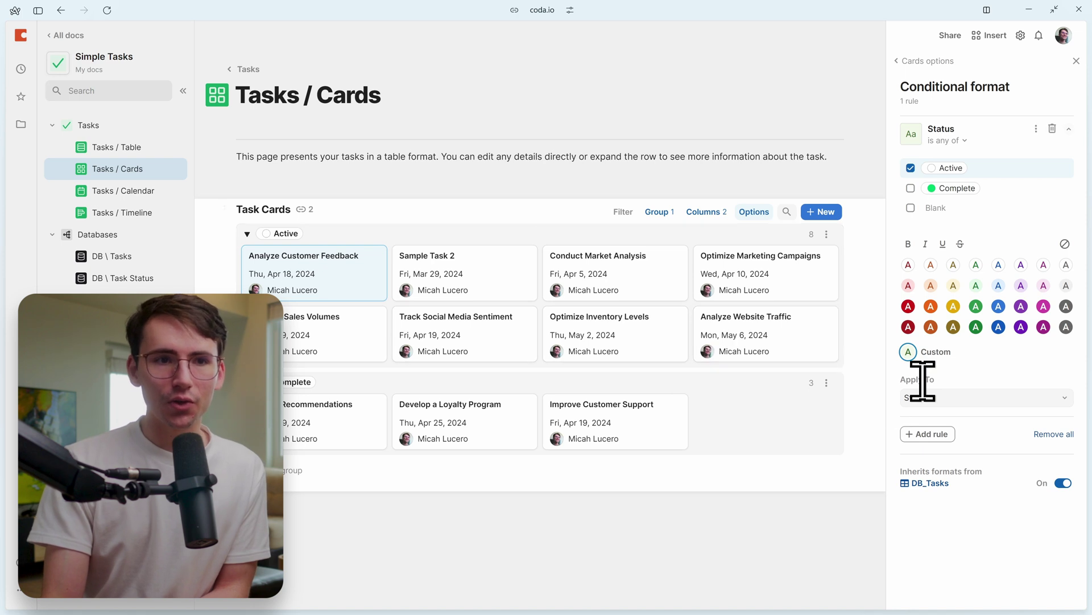
- Apply the Active formatting rule to all columns
{"action": "left_click", "coordinate": [938, 400]}
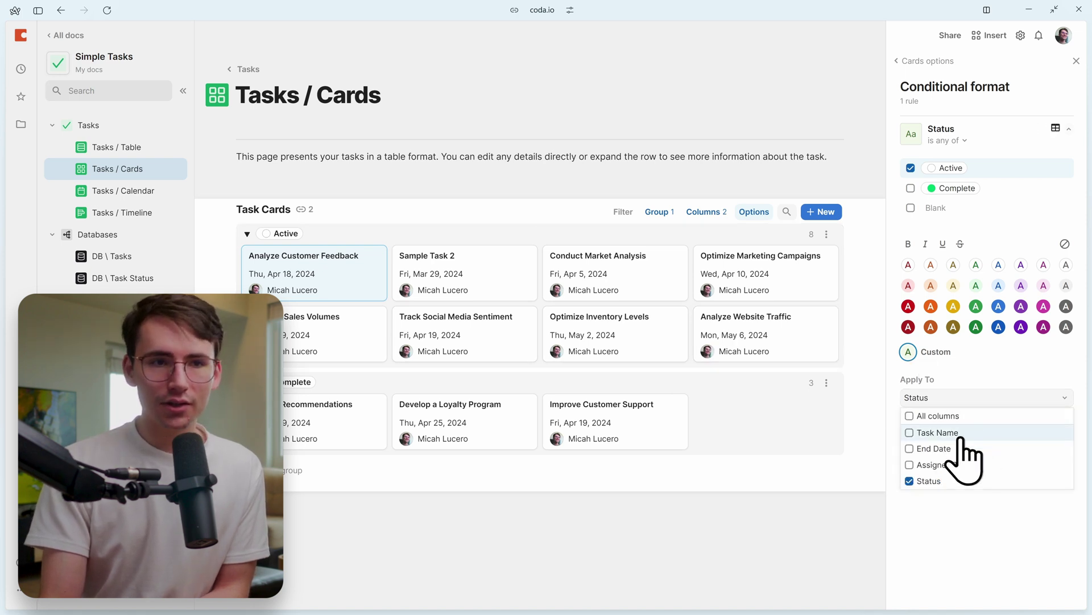
{"action": "left_click", "coordinate": [915, 424]}
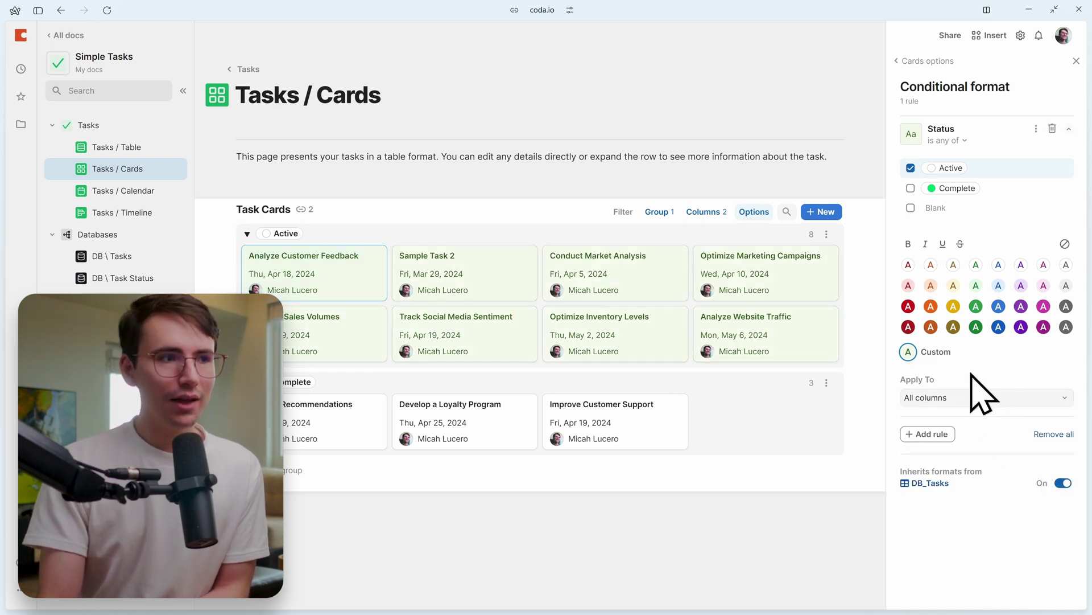
{"action": "mouse_move", "coordinate": [2, 188]}
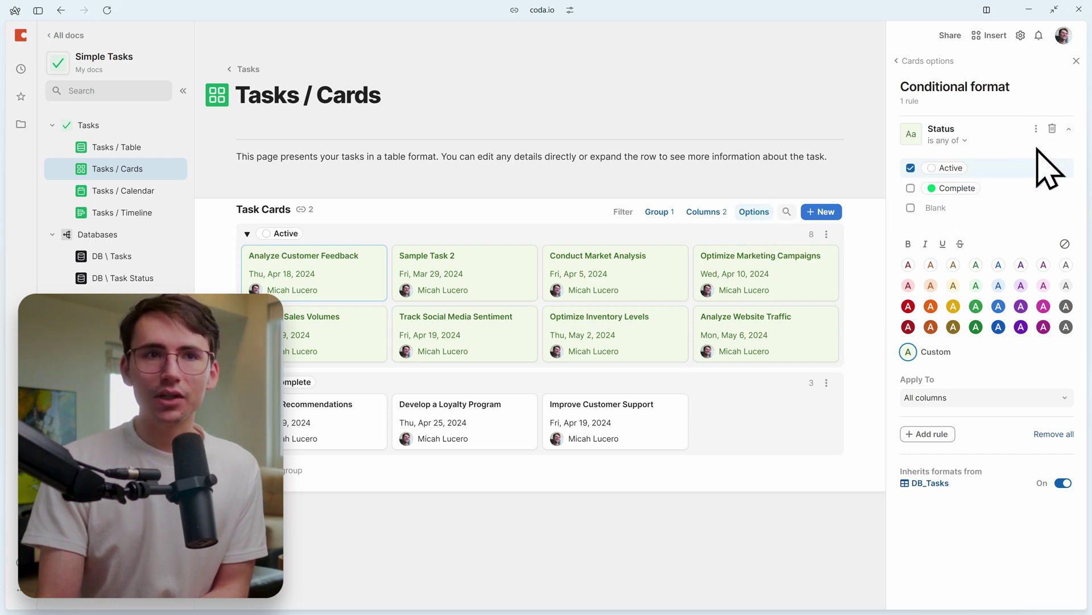
- Duplicate the Active formatting rule and set the copy's Status condition to Complete only
{"action": "left_click", "coordinate": [1037, 129]}
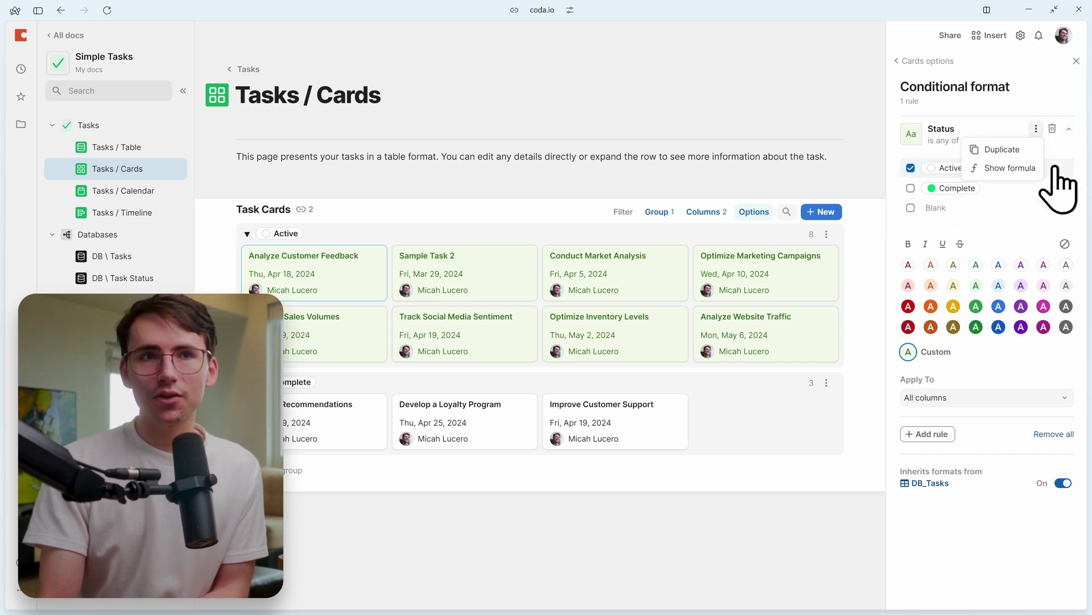
{"action": "left_click", "coordinate": [1013, 150]}
{"action": "left_click", "coordinate": [992, 186]}
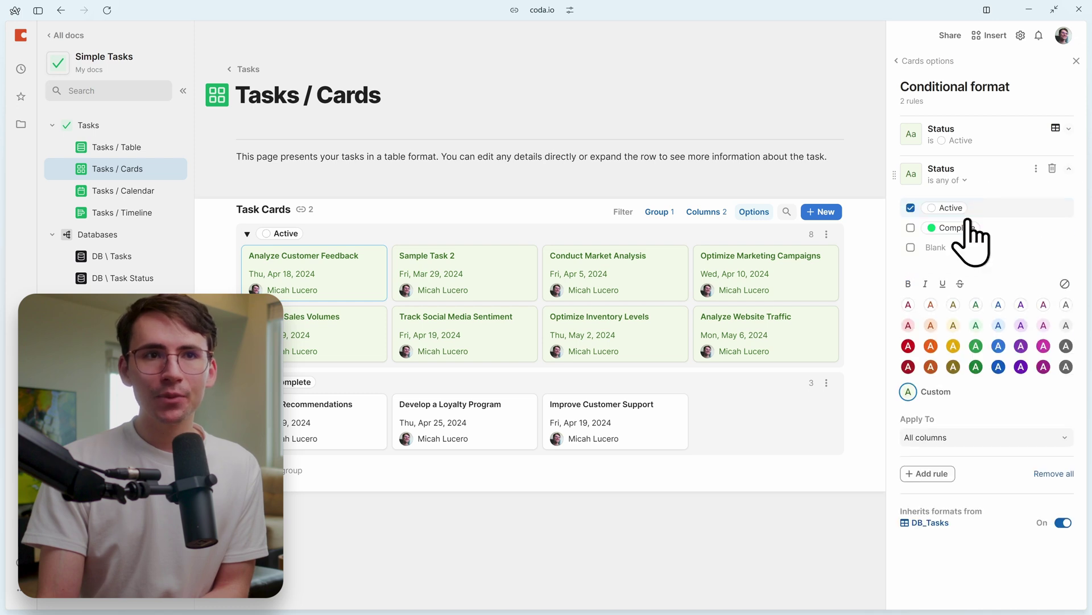
{"action": "left_click", "coordinate": [920, 228]}
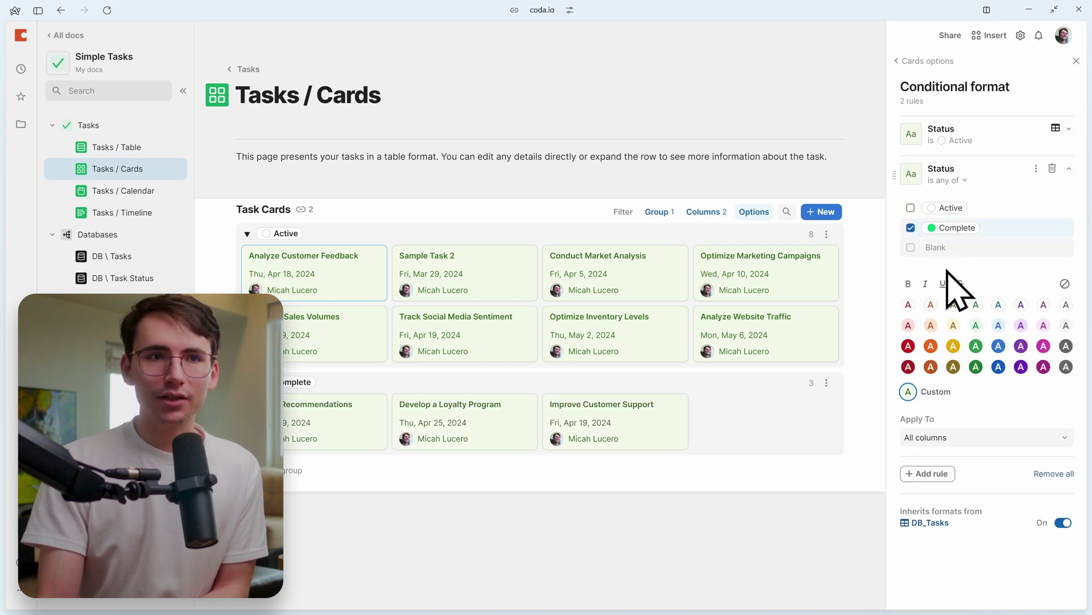
- Style the Complete rule with a stronger light green background and strikethrough text, and close the formatting options
{"action": "left_click", "coordinate": [934, 392]}
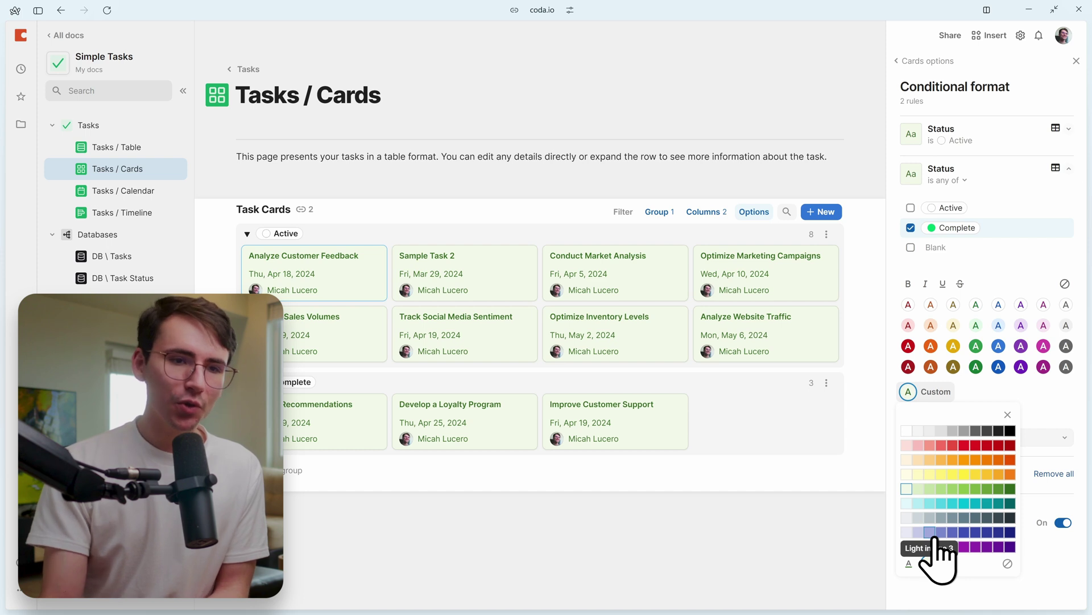
{"action": "left_click", "coordinate": [919, 489]}
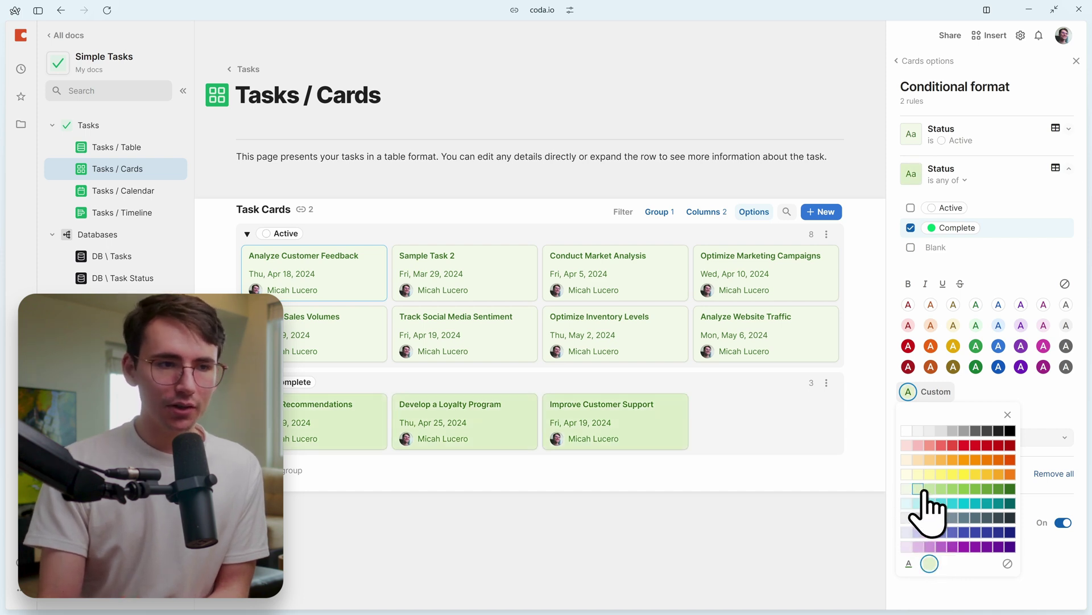
{"action": "left_click", "coordinate": [930, 489]}
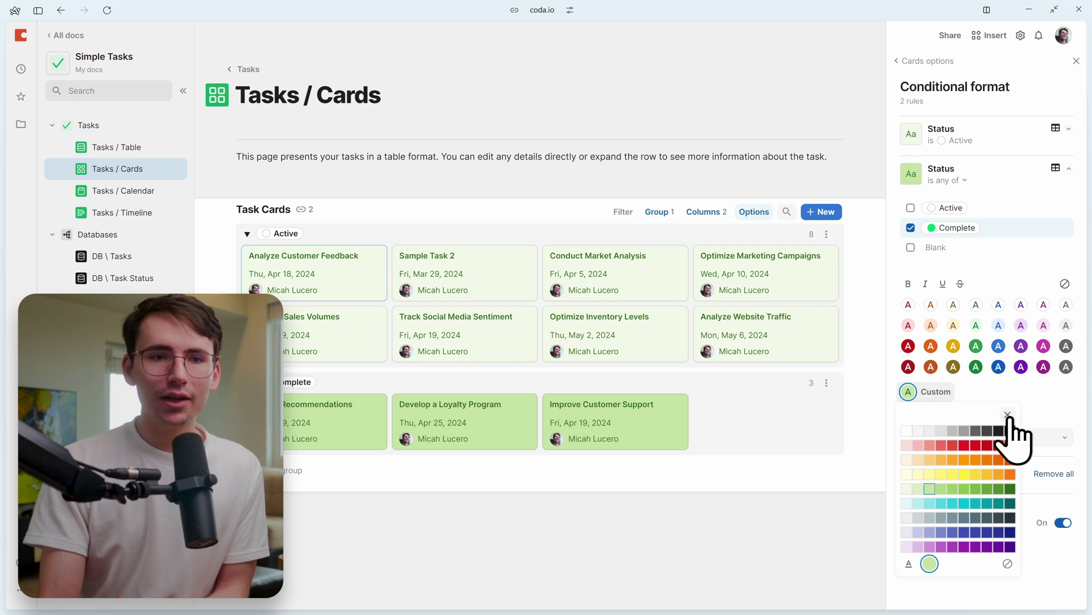
{"action": "left_click", "coordinate": [1008, 415]}
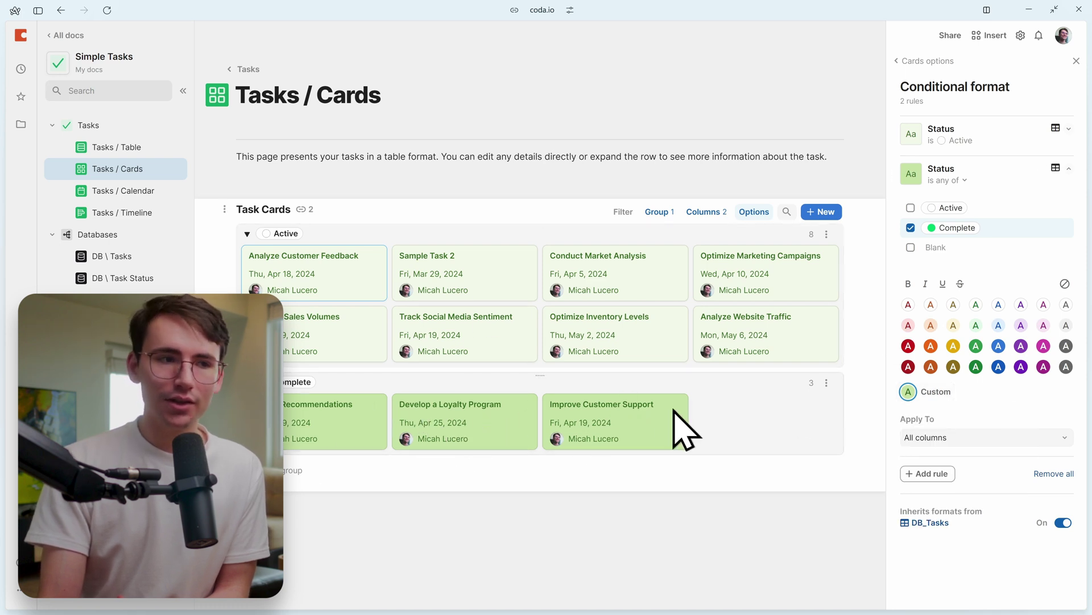
{"action": "left_click", "coordinate": [960, 284]}
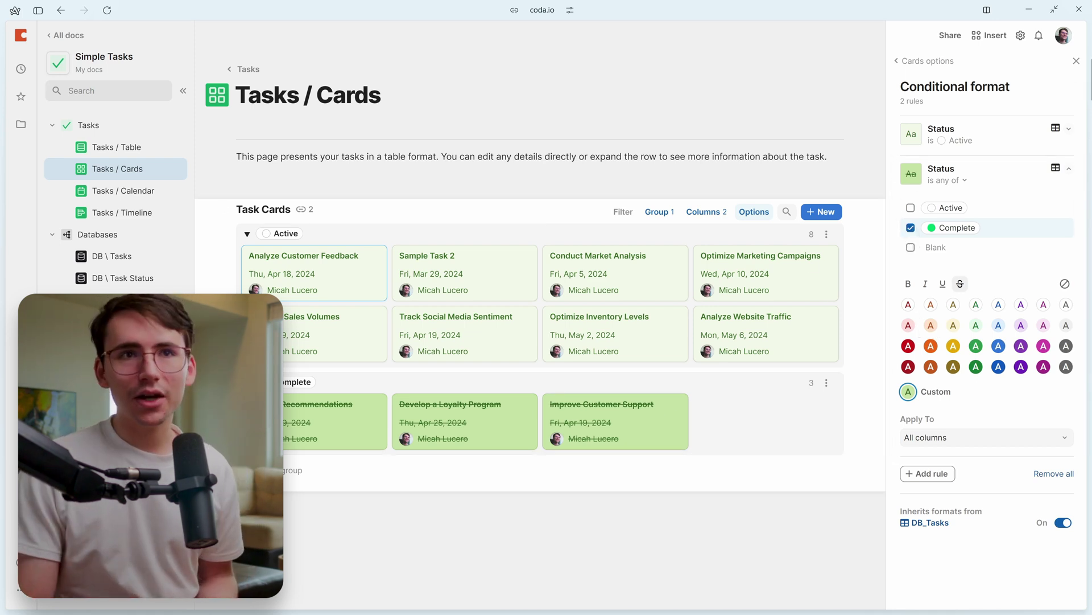
{"action": "left_click", "coordinate": [1077, 61]}
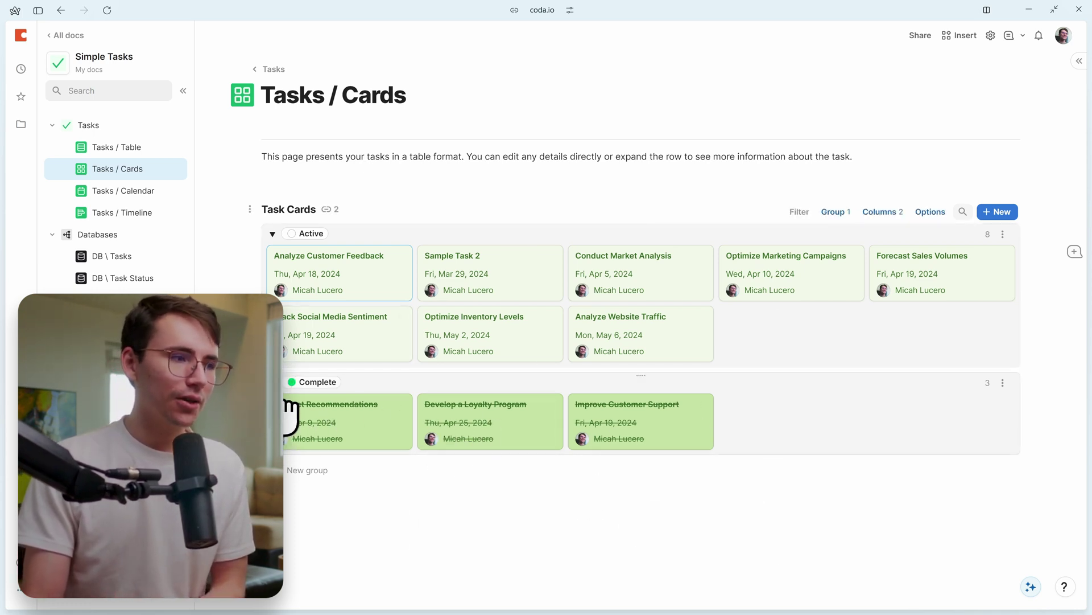
- Move the Analyze Website Traffic card from the Active group into the Complete group, and collapse the Complete group
{"action": "left_click_drag", "start_coordinate": [649, 350], "coordinate": [805, 412]}
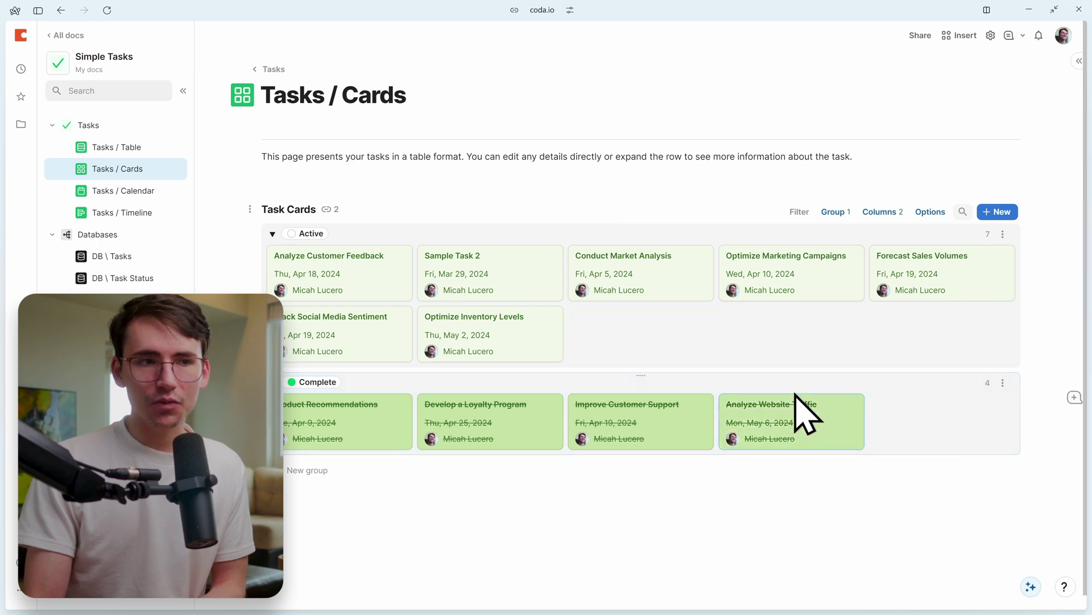
{"action": "left_click_drag", "start_coordinate": [800, 452], "coordinate": [722, 361]}
{"action": "left_click_drag", "start_coordinate": [605, 329], "coordinate": [763, 418]}
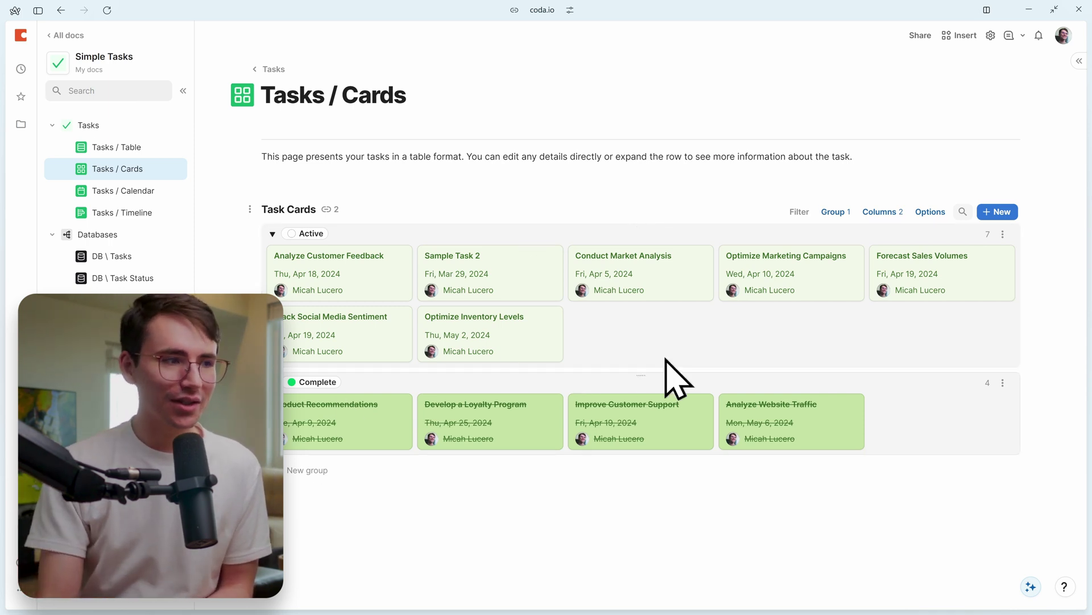
{"action": "left_click", "coordinate": [273, 383]}
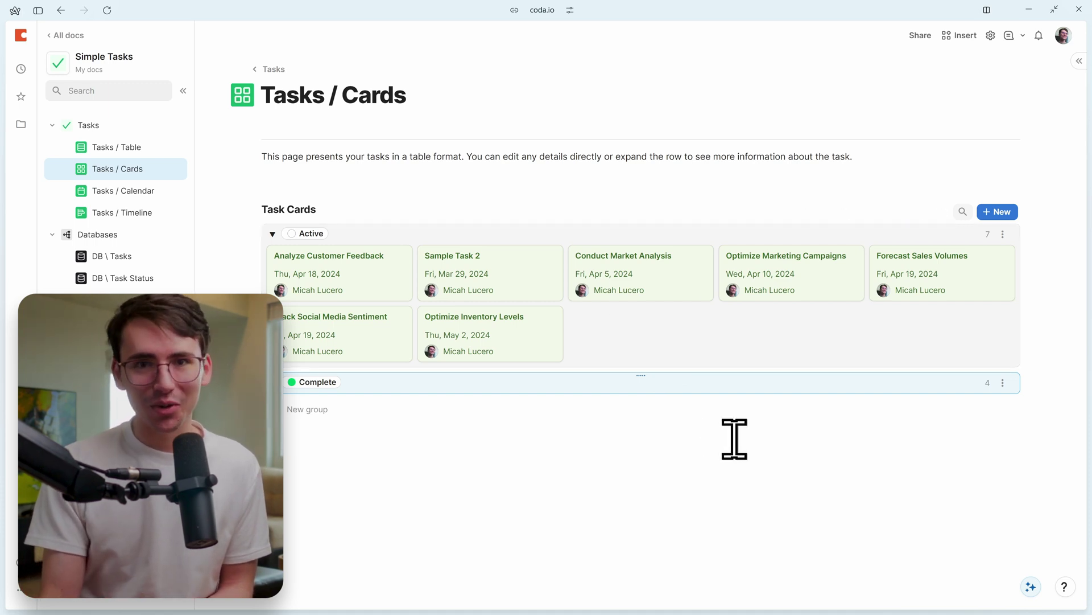
- Replace the Cards page description with text starting "This page displays all your tasks as cards." and explaining how to open, update and drag tasks
{"action": "triple_click", "coordinate": [380, 160]}
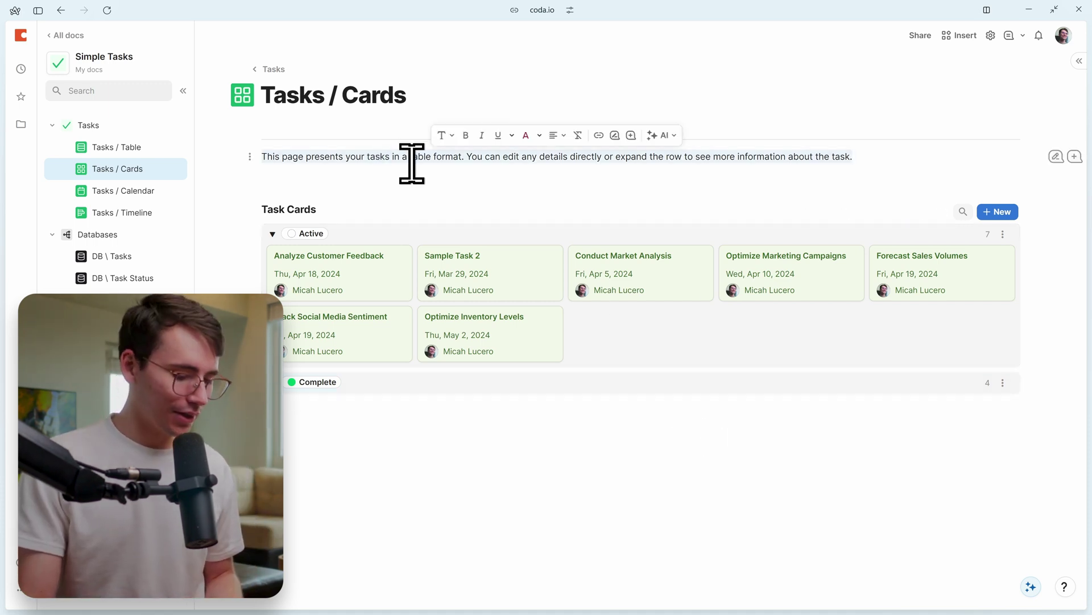
{"action": "type", "text": "This page displays all your tasks as cards. Simply click on a task to see its details or to update its status. You can also drag a task to your preferred status directly from the card view."}
{"action": "left_click_drag", "start_coordinate": [297, 172], "coordinate": [257, 163]}
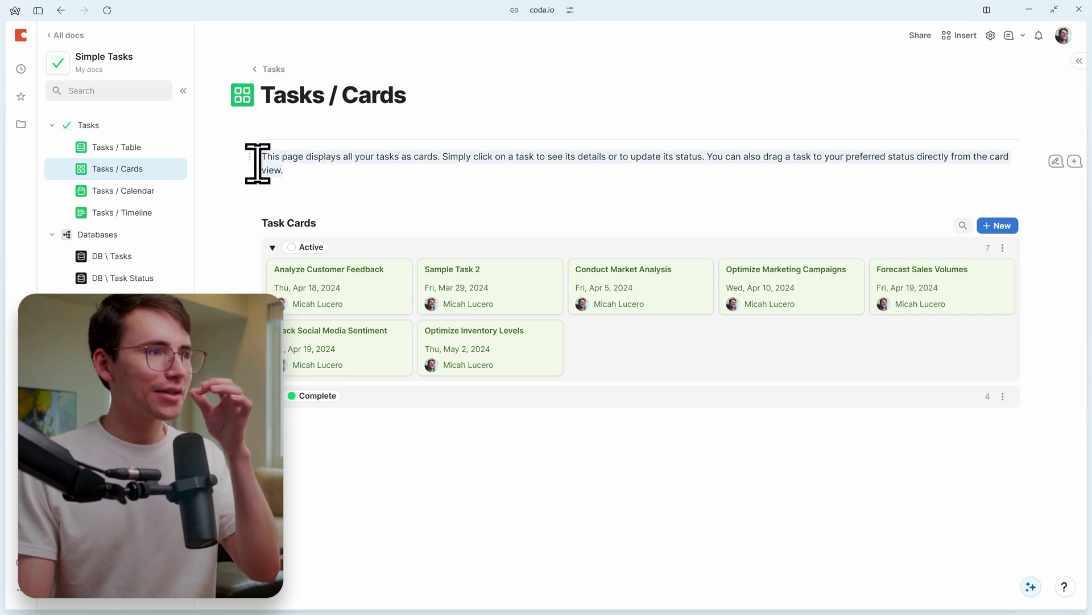
- Copy the whole content of the Tasks / Cards page into the empty Tasks / Calendar page
{"action": "left_click", "coordinate": [328, 169]}
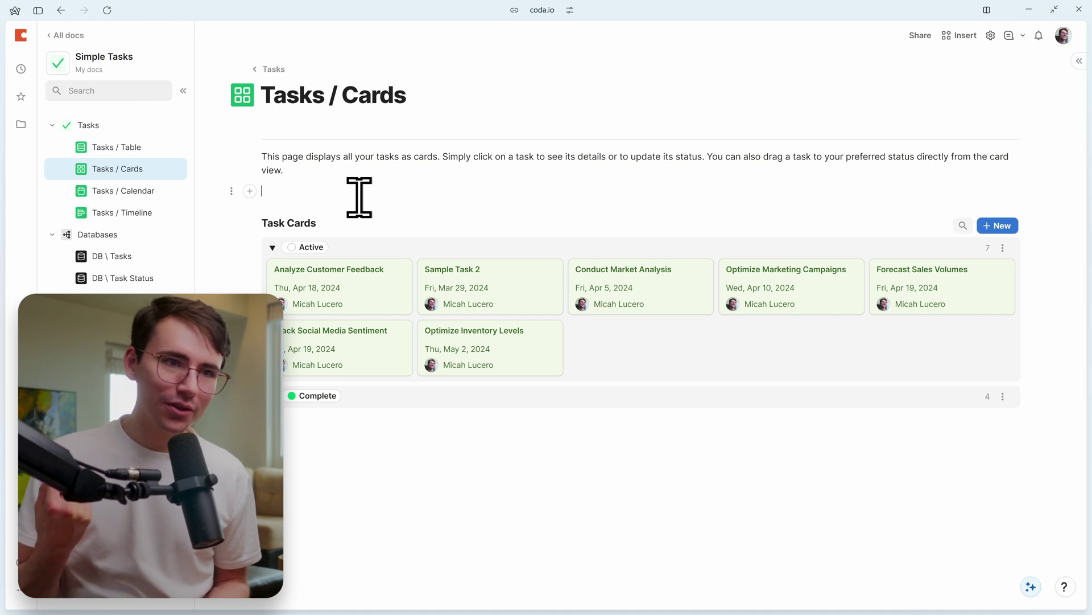
{"action": "key", "text": "ctrl+a"}
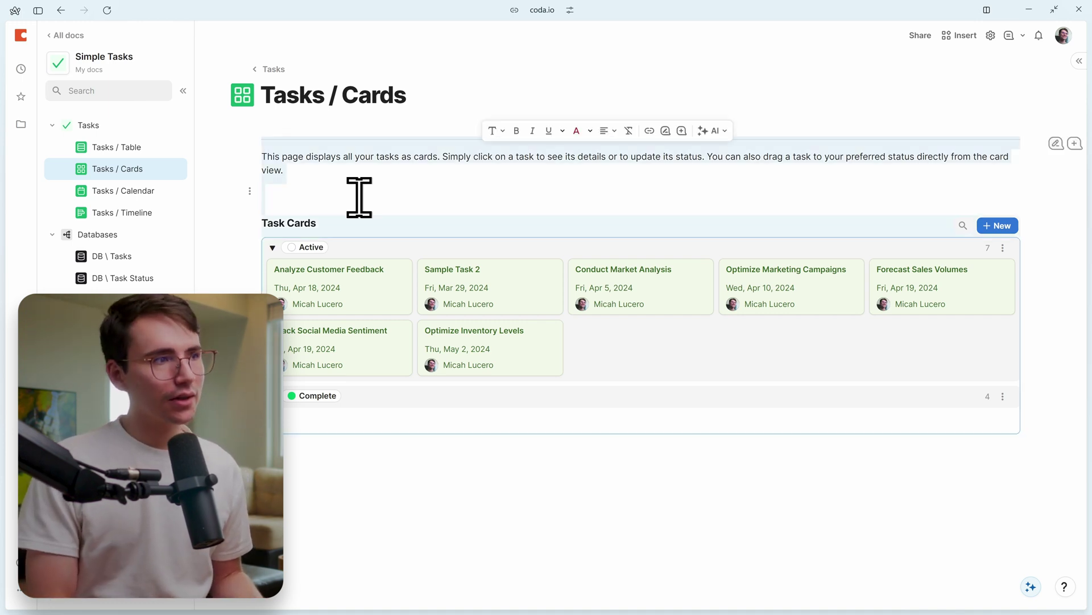
{"action": "left_click", "coordinate": [132, 190]}
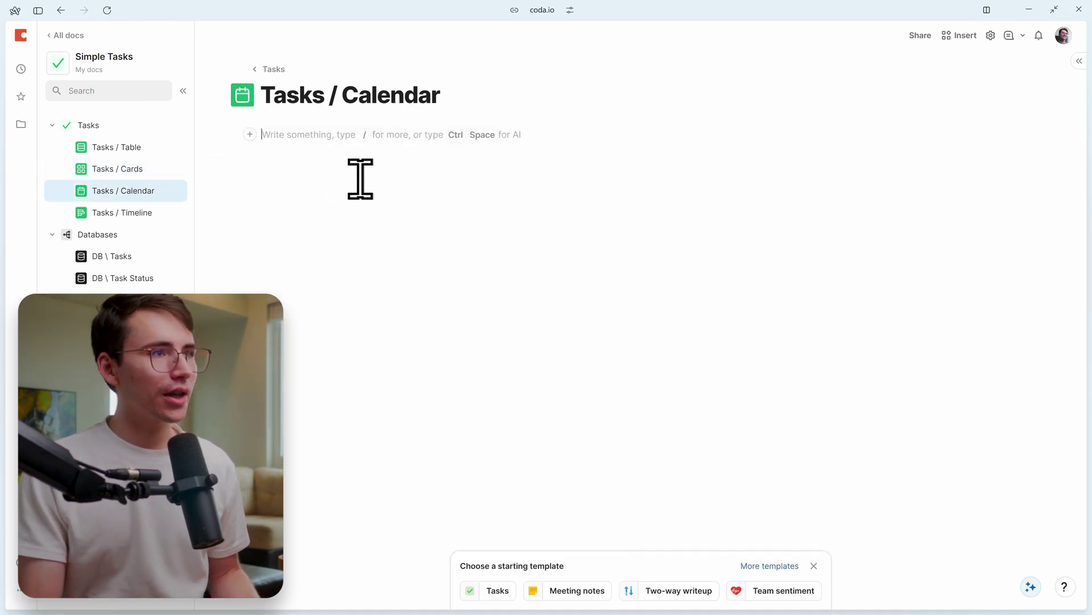
{"action": "key", "text": "ctrl+v"}
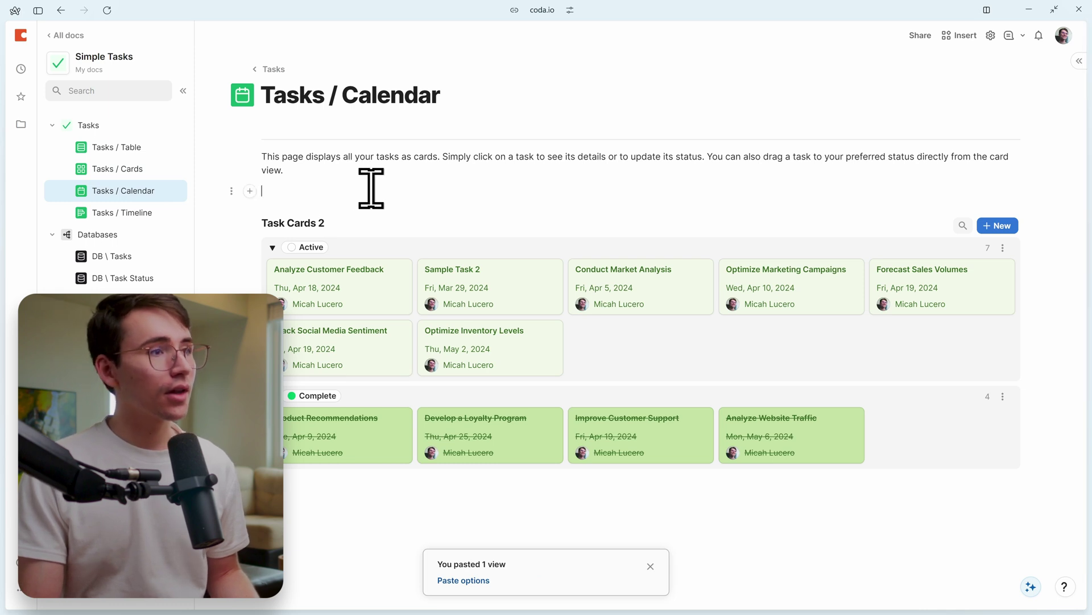
- Rename the pasted view on the Tasks / Calendar page as Task Calendar
{"action": "left_click", "coordinate": [314, 222]}
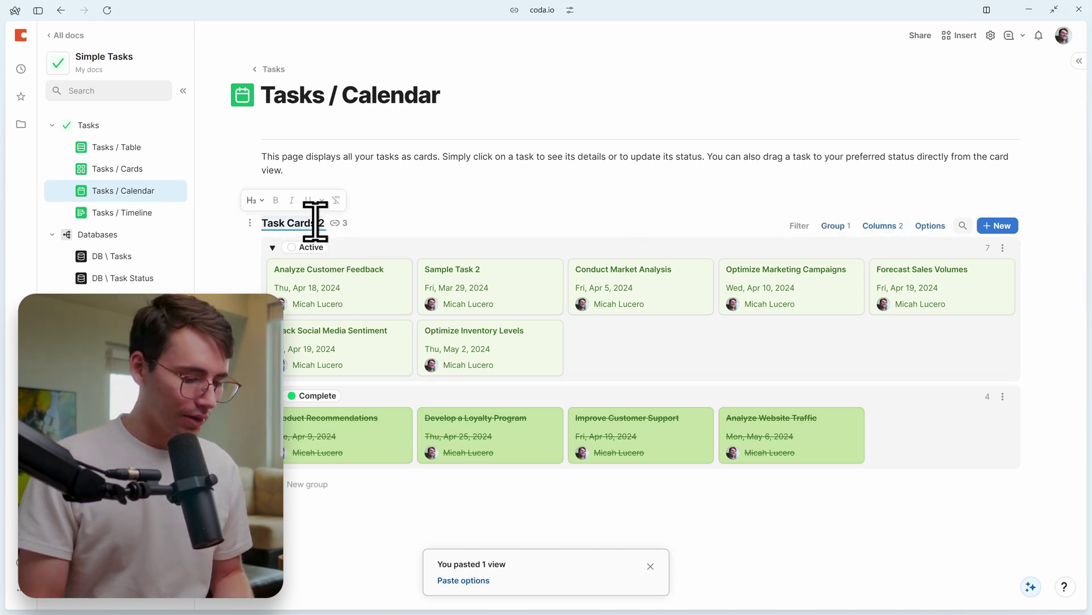
{"action": "key", "text": "BackSpace"}
{"action": "key", "text": "BackSpace"}
{"action": "key", "text": "BackSpace"}
{"action": "key", "text": "BackSpace"}
{"action": "key", "text": "BackSpace"}
{"action": "key", "text": "BackSpace"}
{"action": "key", "text": "BackSpace"}
{"action": "type", "text": "Calenda"}
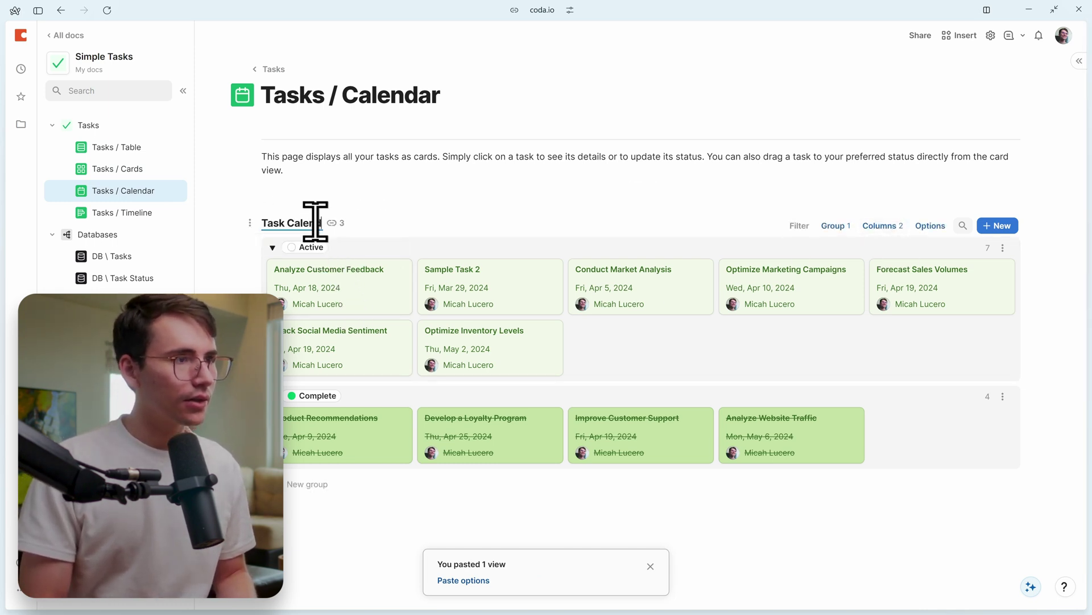
- Change the Task Calendar view's layout from Cards to Calendar
{"action": "left_click", "coordinate": [932, 228]}
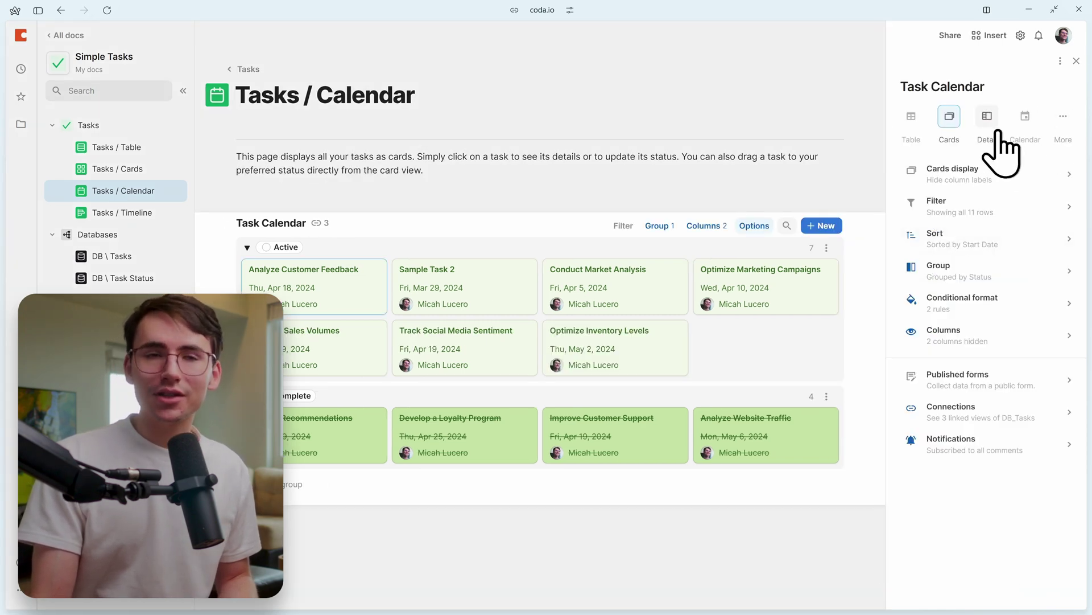
{"action": "left_click", "coordinate": [1026, 117]}
{"action": "scroll", "coordinate": [810, 314], "scroll_direction": "down", "scroll_amount": 1}
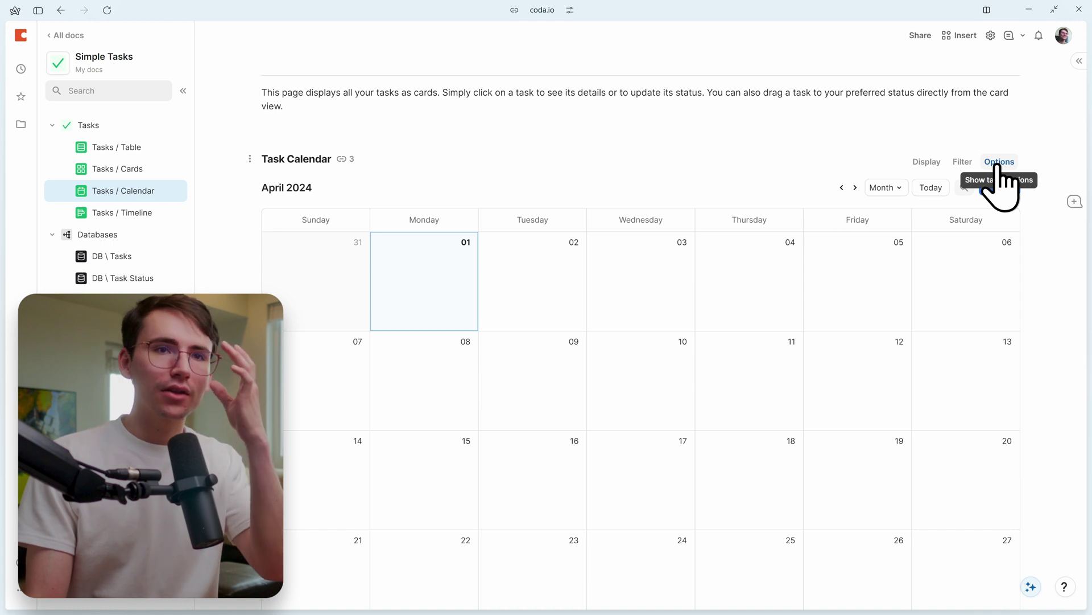
- Set the calendar display to use Start Date as the start column and End Date as the end column
{"action": "left_click", "coordinate": [999, 163]}
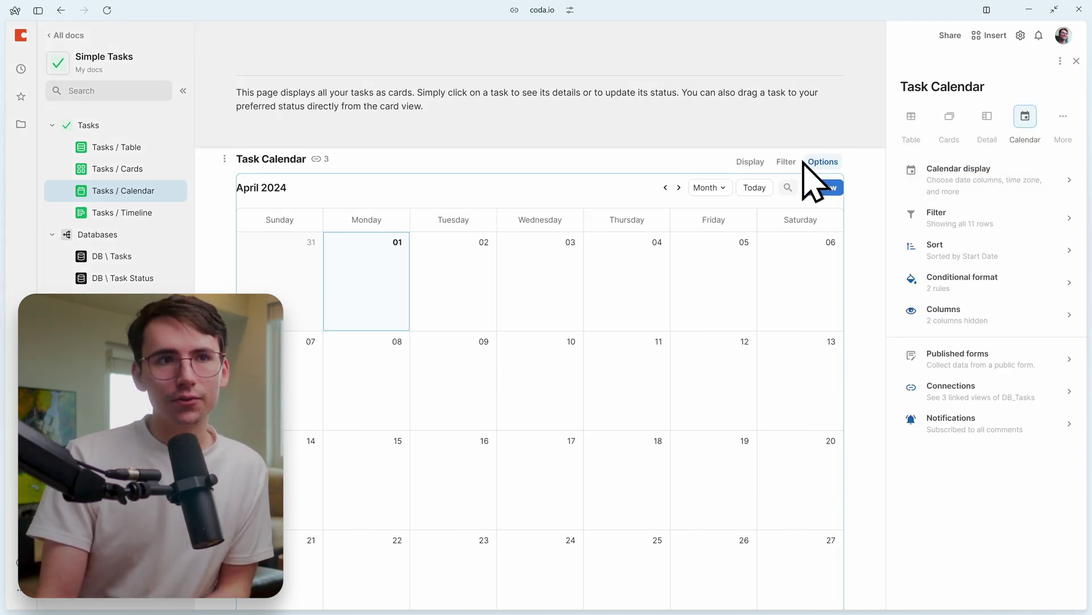
{"action": "left_click", "coordinate": [958, 178]}
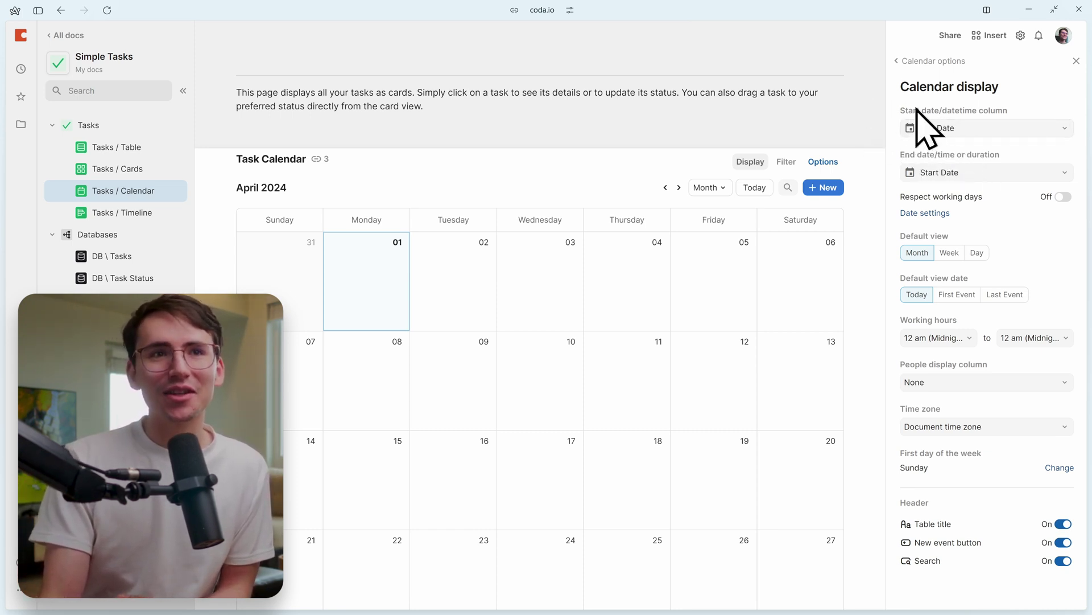
{"action": "left_click", "coordinate": [971, 126]}
{"action": "left_click", "coordinate": [971, 149]}
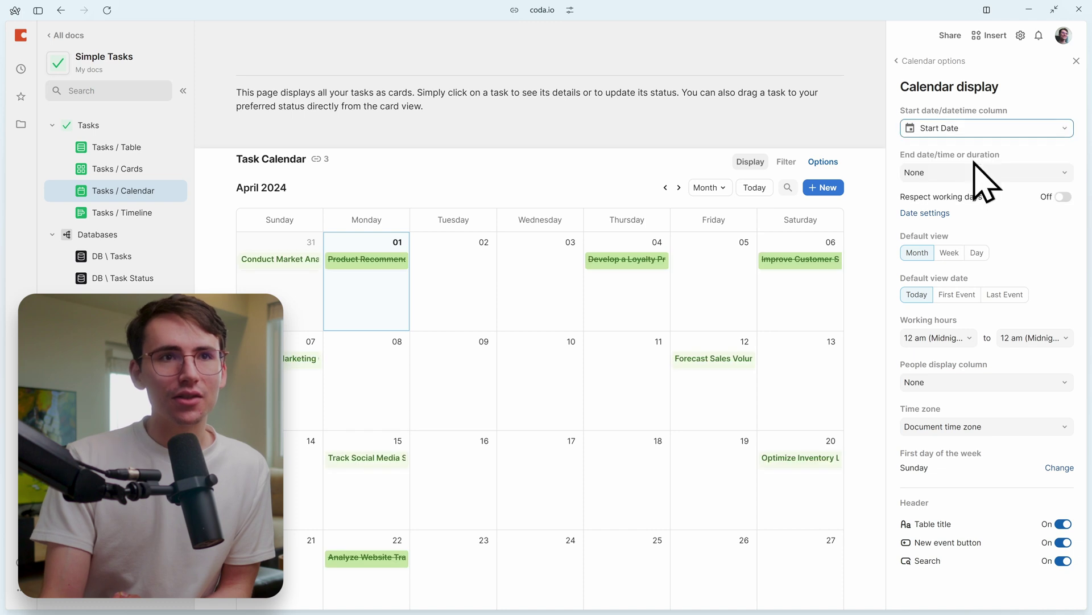
{"action": "left_click", "coordinate": [945, 172]}
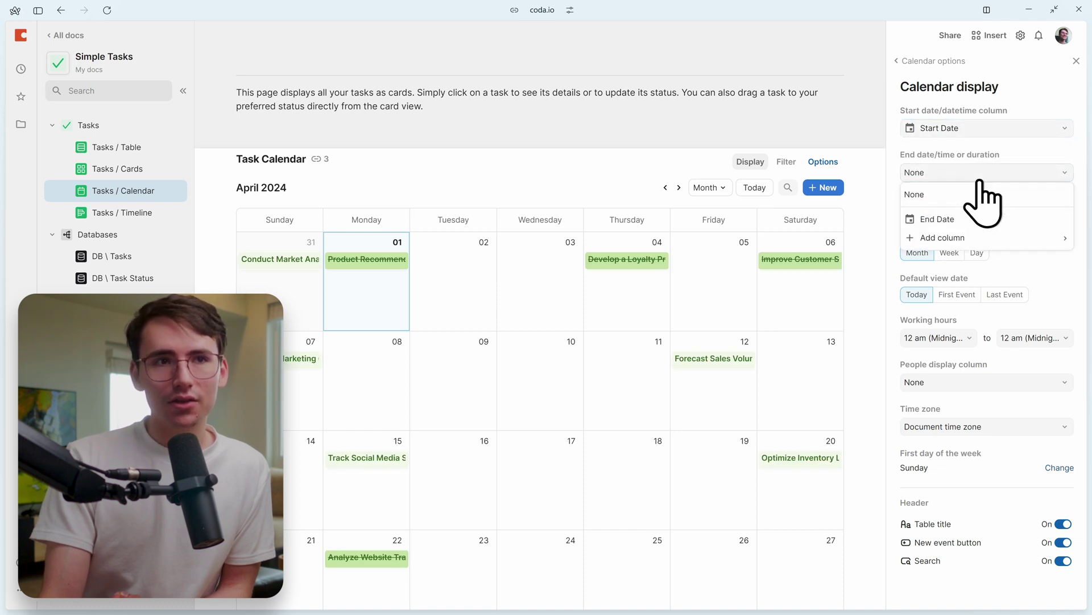
{"action": "left_click", "coordinate": [953, 217]}
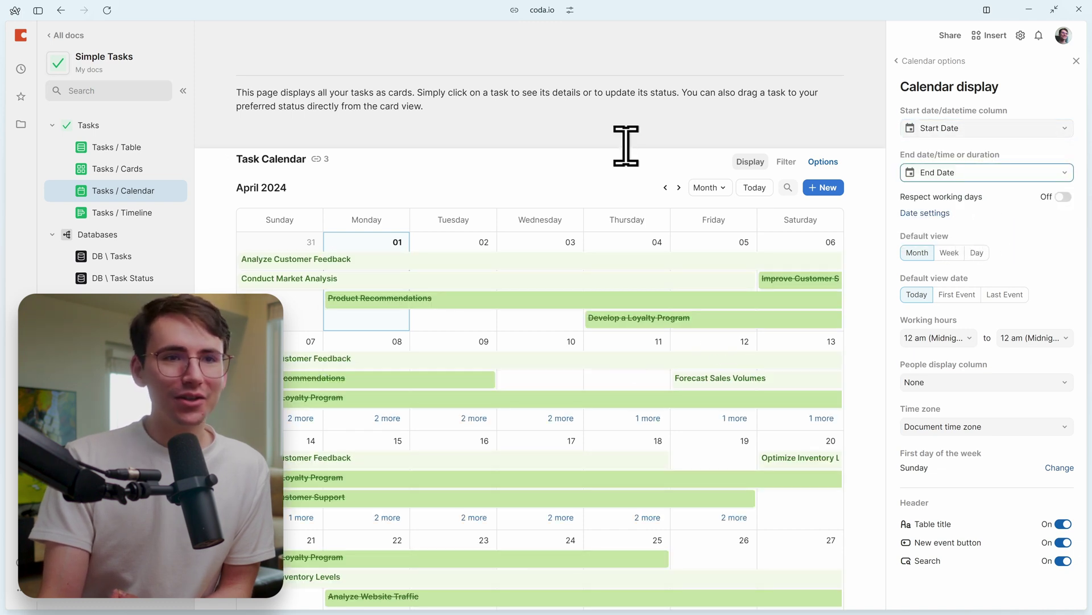
- Hide the table title in the calendar's header and close the display options
{"action": "scroll", "coordinate": [797, 171], "scroll_direction": "down", "scroll_amount": 2}
{"action": "scroll", "coordinate": [732, 276], "scroll_direction": "up", "scroll_amount": 2}
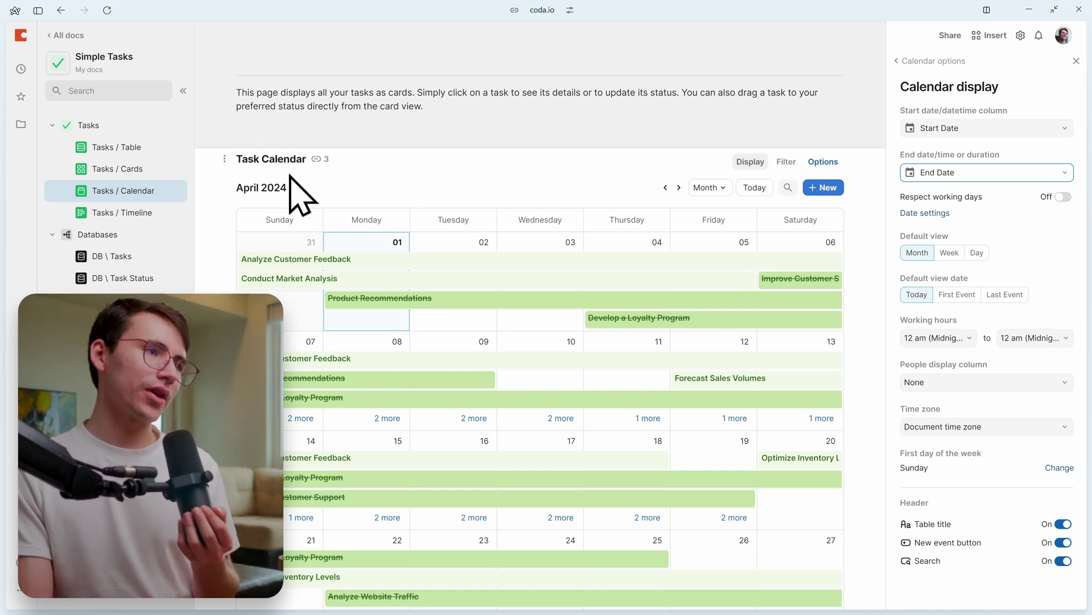
{"action": "left_click", "coordinate": [1063, 524]}
{"action": "left_click", "coordinate": [1076, 61]}
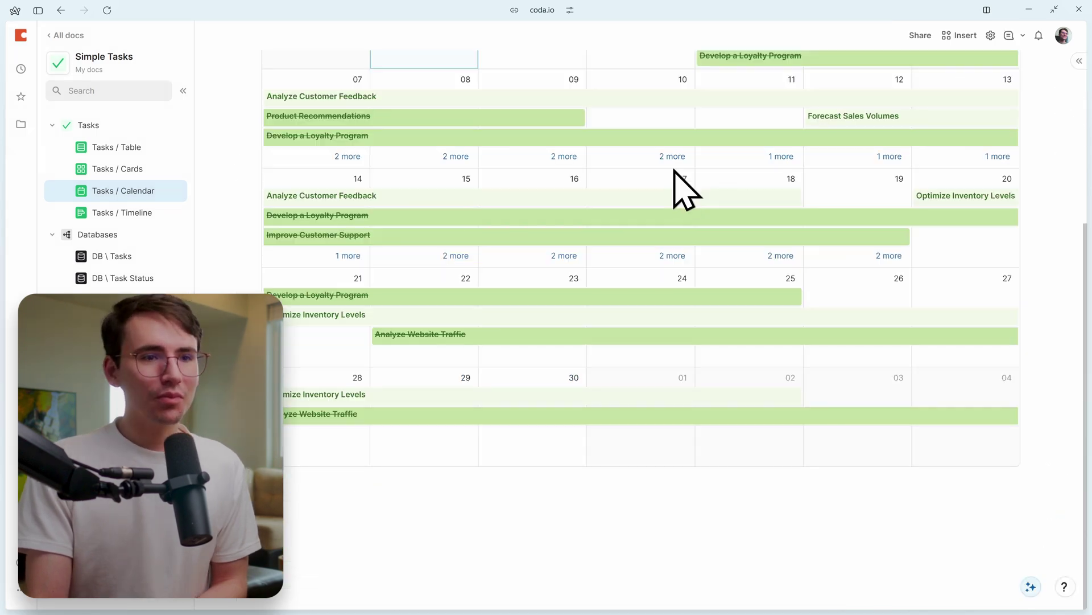
- Look over the April 2024 calendar and preview the details of the Analyze Customer Feedback task
{"action": "scroll", "coordinate": [841, 224], "scroll_direction": "down", "scroll_amount": 2}
{"action": "scroll", "coordinate": [841, 224], "scroll_direction": "down", "scroll_amount": 1}
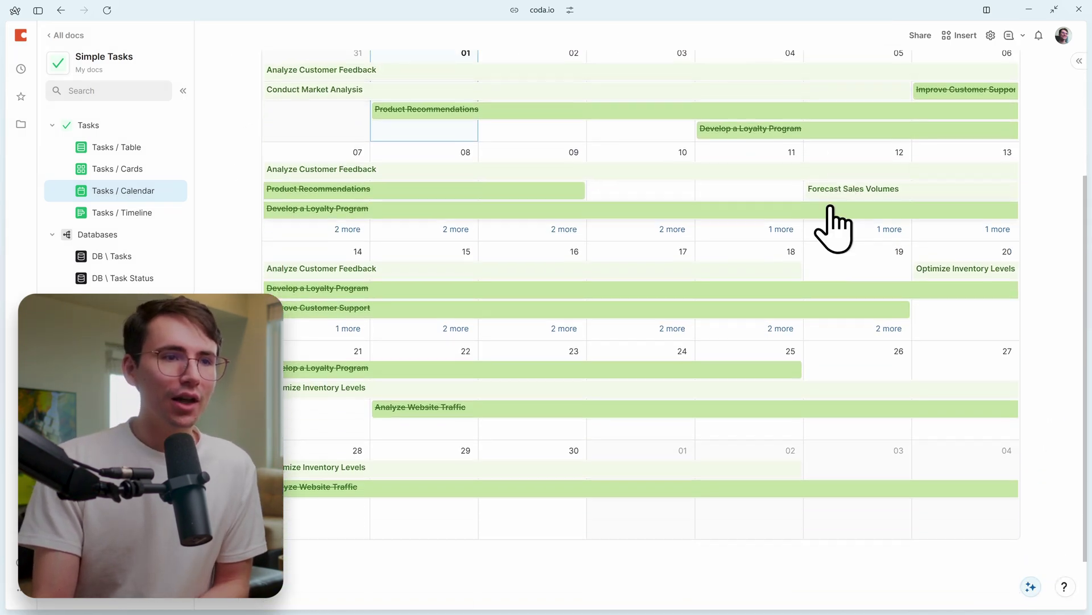
{"action": "scroll", "coordinate": [327, 302], "scroll_direction": "up", "scroll_amount": 1}
{"action": "mouse_move", "coordinate": [327, 302]}
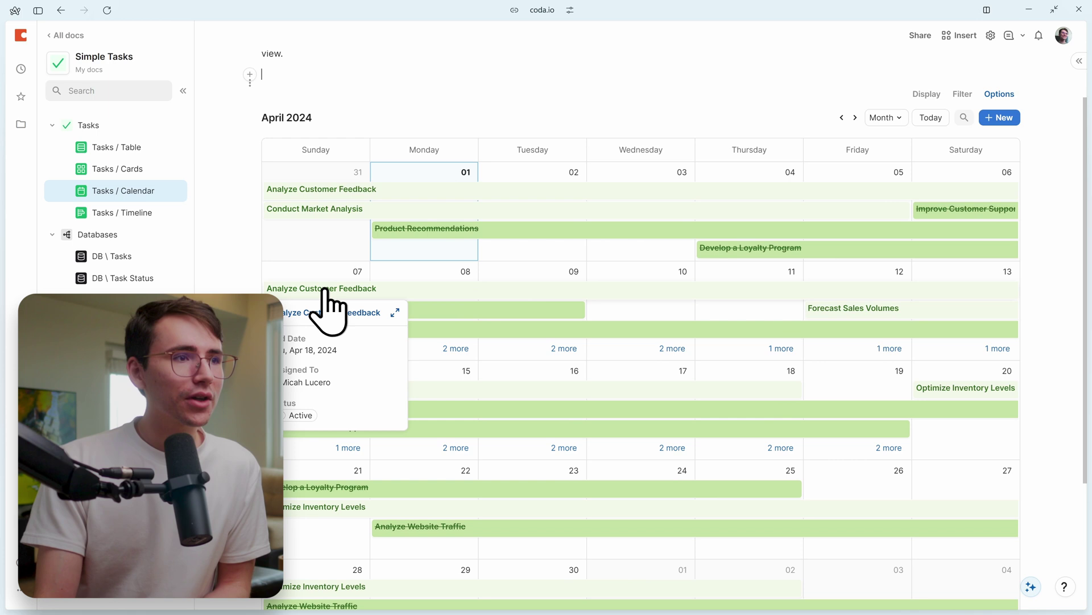
- Create a new event from the blank space on Sunday, March 31 and delete its row
{"action": "left_click", "coordinate": [317, 247]}
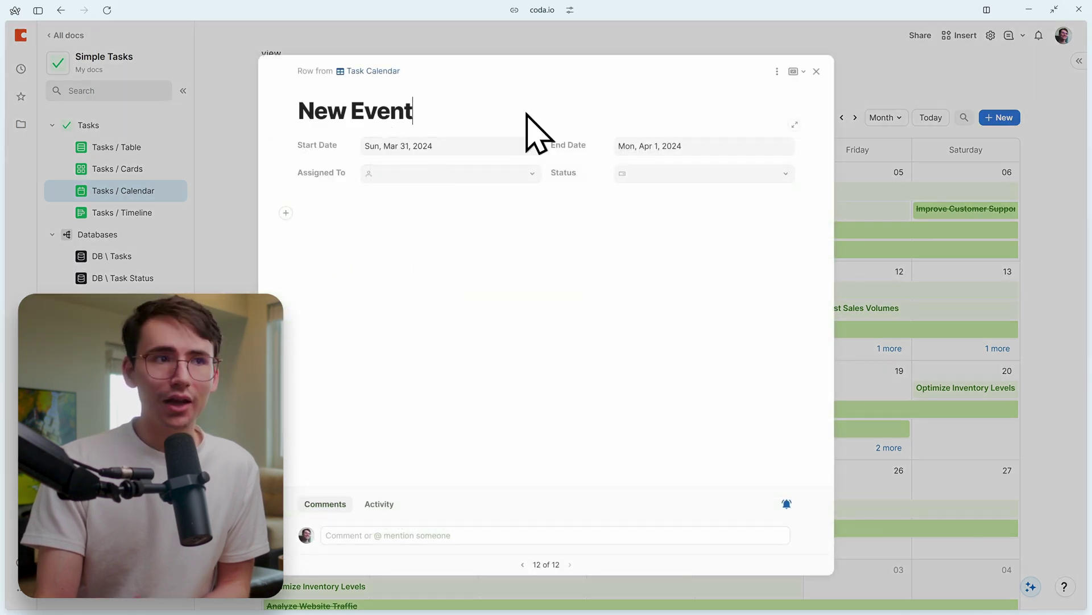
{"action": "left_click", "coordinate": [776, 73]}
{"action": "left_click", "coordinate": [841, 277]}
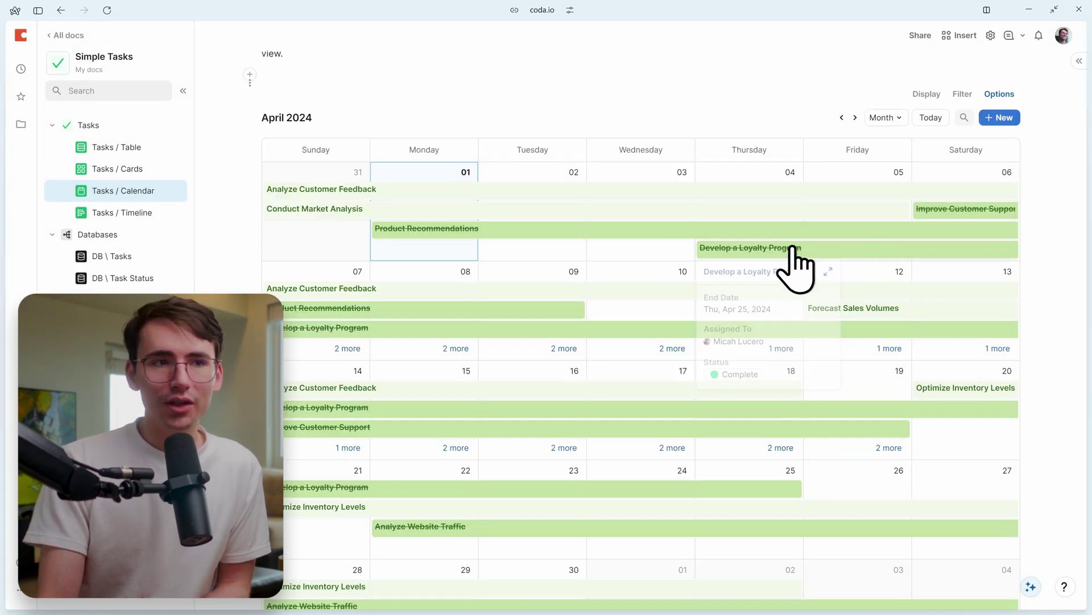
- View the Product Recommendations task's details from the calendar and close them
{"action": "left_click", "coordinate": [672, 235]}
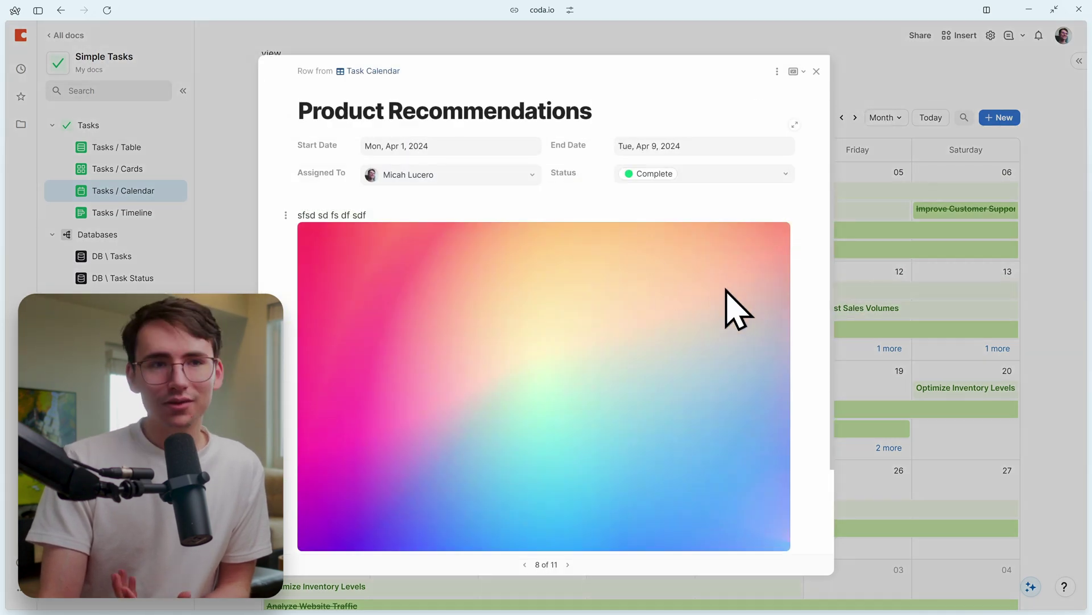
{"action": "left_click", "coordinate": [975, 317]}
- Replace the Calendar page description with text starting "This page displays your tasks as a calendar." and explaining how to open and create tasks
{"action": "scroll", "coordinate": [397, 181], "scroll_direction": "up", "scroll_amount": 2}
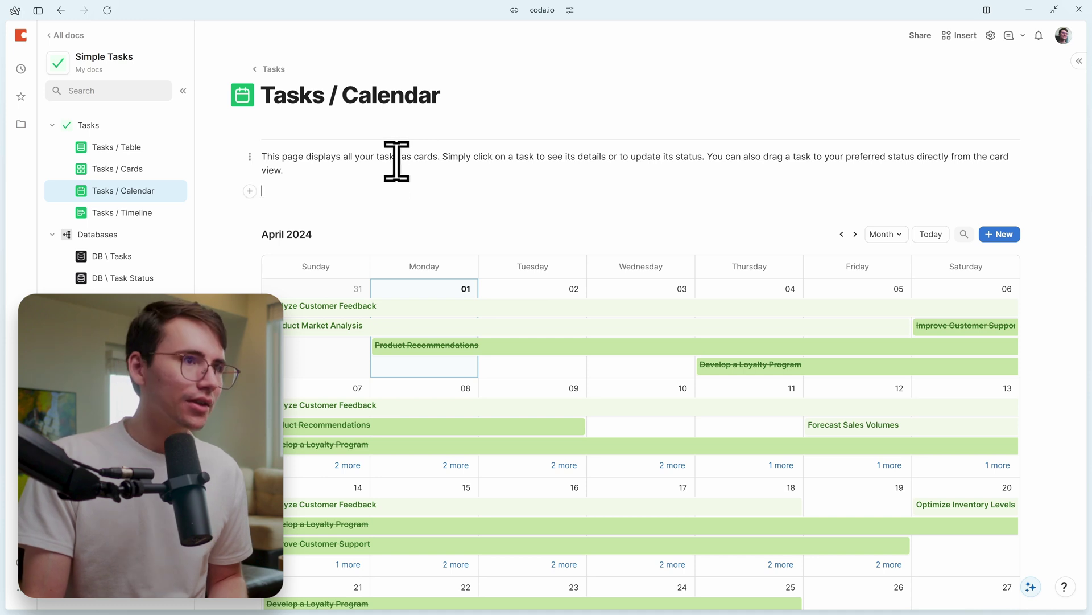
{"action": "triple_click", "coordinate": [397, 160]}
{"action": "type", "text": "This page displays your tasks as a calendar. You can double click on a task to open it, or you can click on blank space in the calendar to create a new task."}
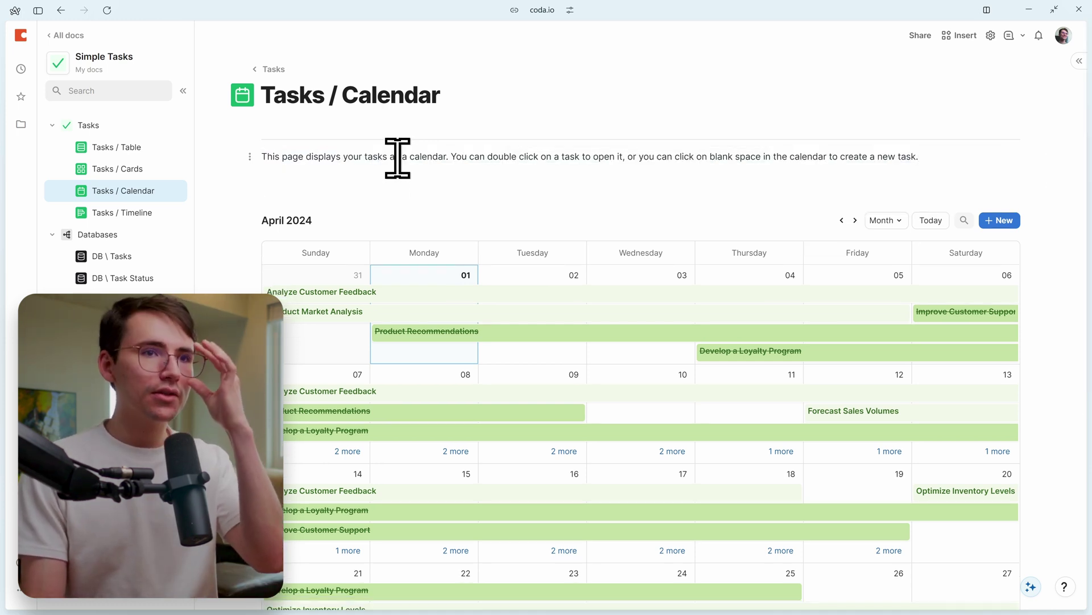
- Copy the whole content of the Tasks / Calendar page into the Tasks / Timeline page
{"action": "left_click", "coordinate": [362, 178]}
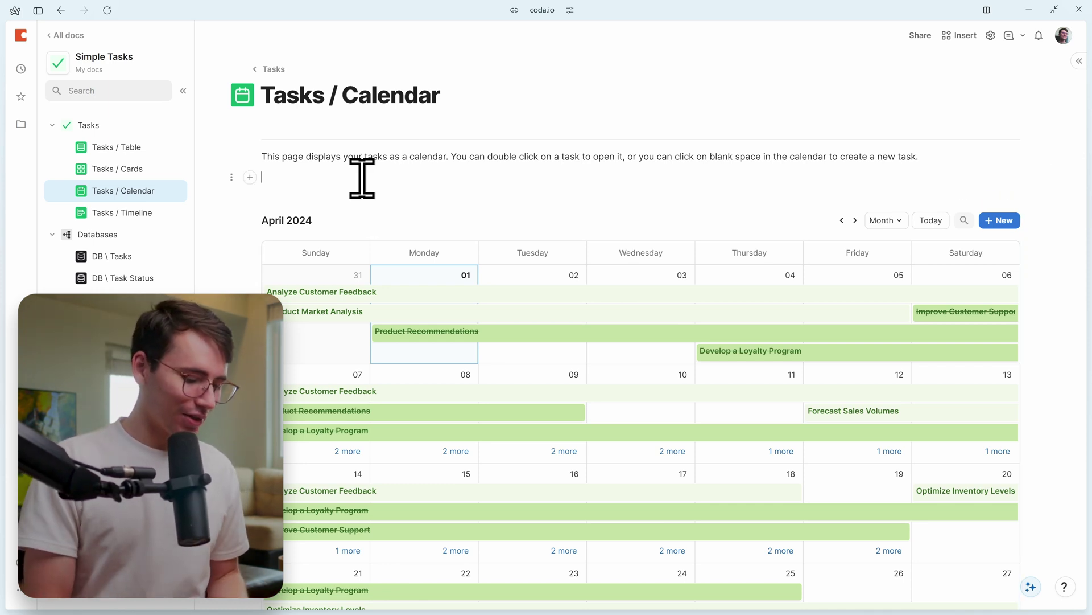
{"action": "key", "text": "ctrl+a"}
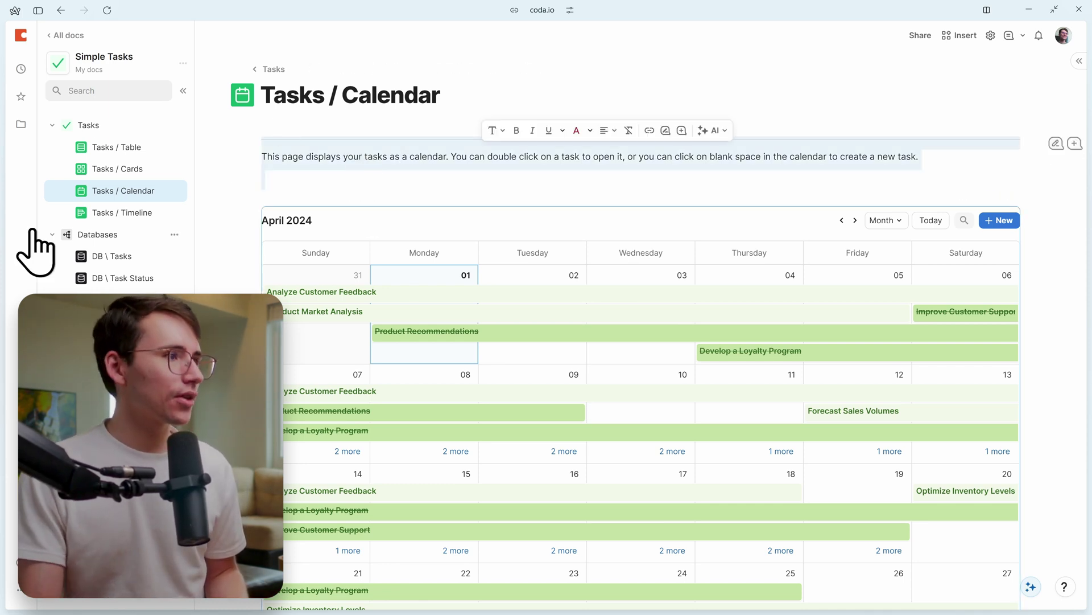
{"action": "left_click", "coordinate": [50, 214]}
{"action": "key", "text": "ctrl+v"}
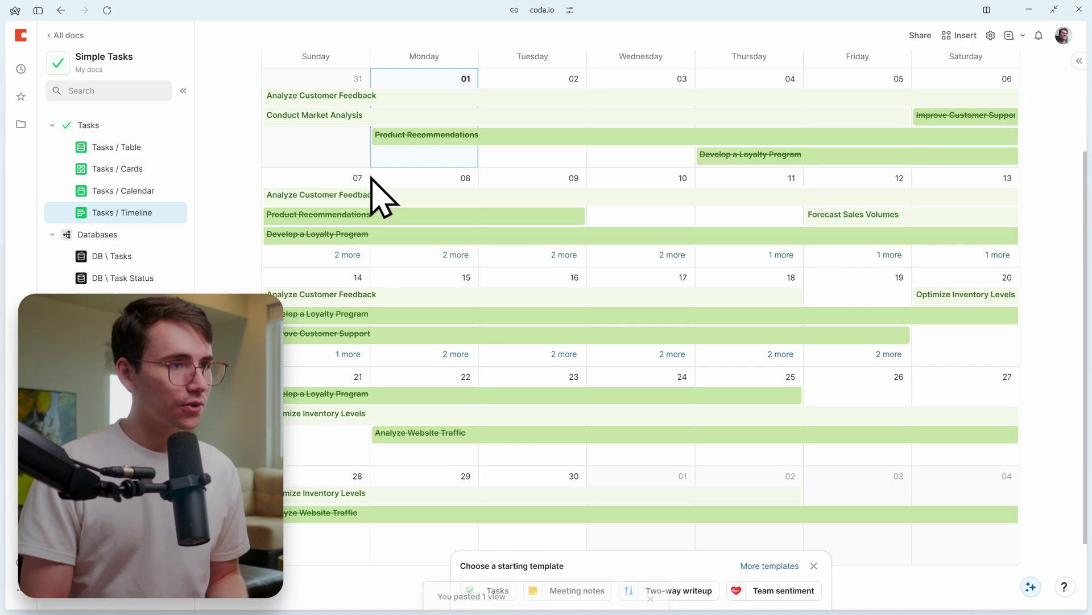
- Change the layout of the pasted view on the Tasks / Timeline page to Timeline
{"action": "scroll", "coordinate": [791, 188], "scroll_direction": "up", "scroll_amount": 4}
{"action": "left_click", "coordinate": [1000, 196]}
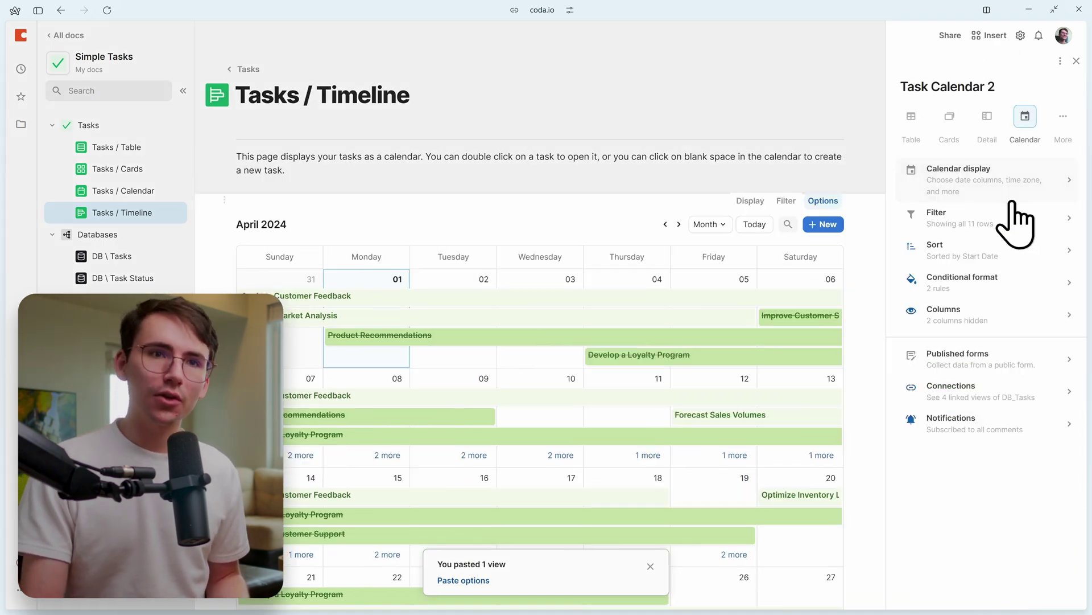
{"action": "left_click", "coordinate": [1063, 117]}
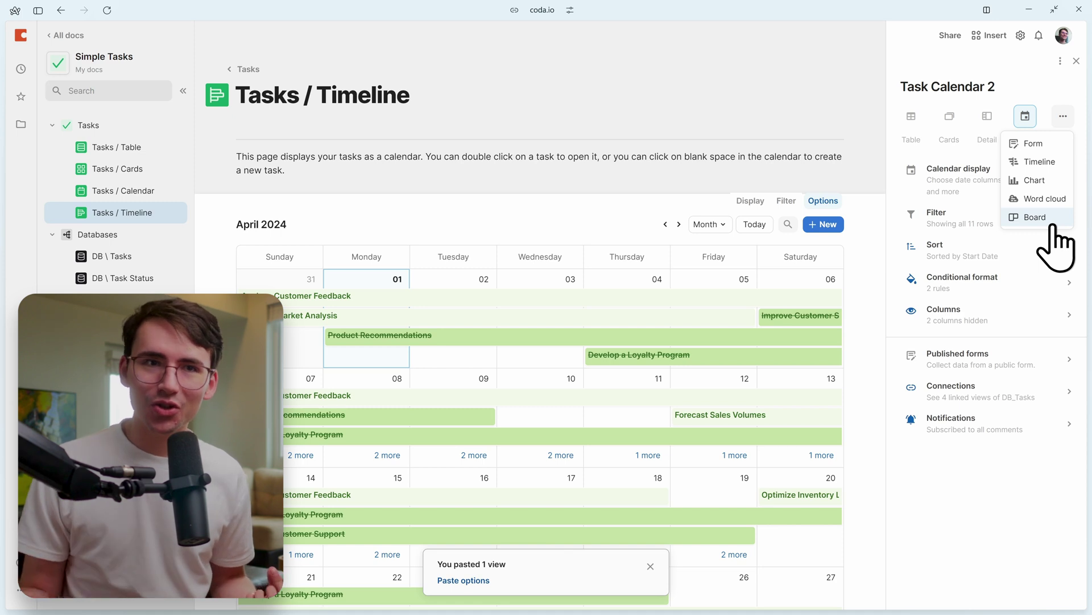
{"action": "left_click", "coordinate": [1055, 164]}
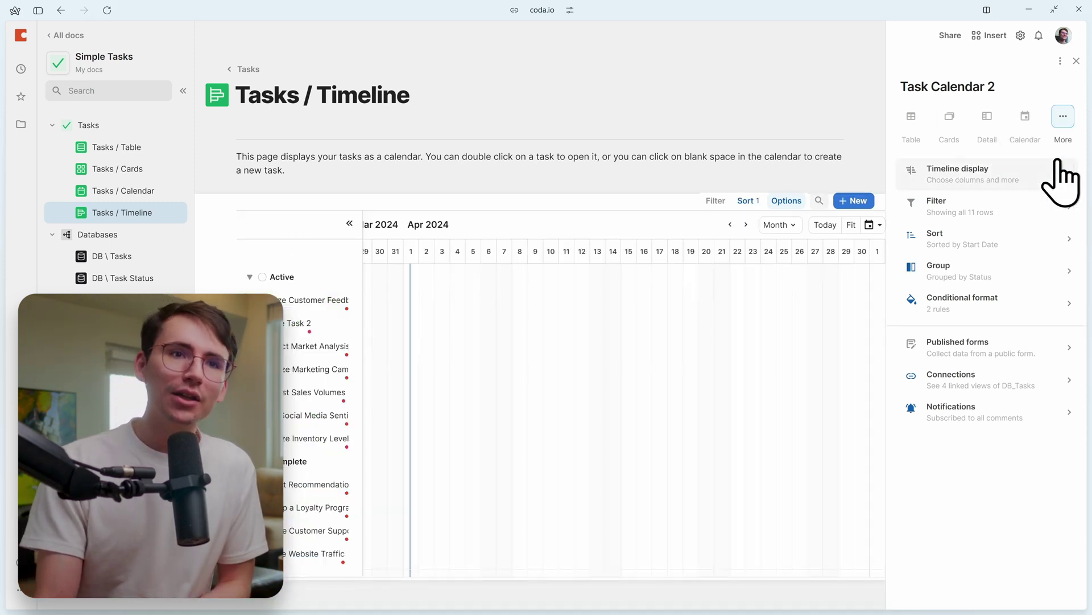
- Set the timeline display's start date to the Start Date column and its end date to the End Date column
{"action": "left_click", "coordinate": [964, 180]}
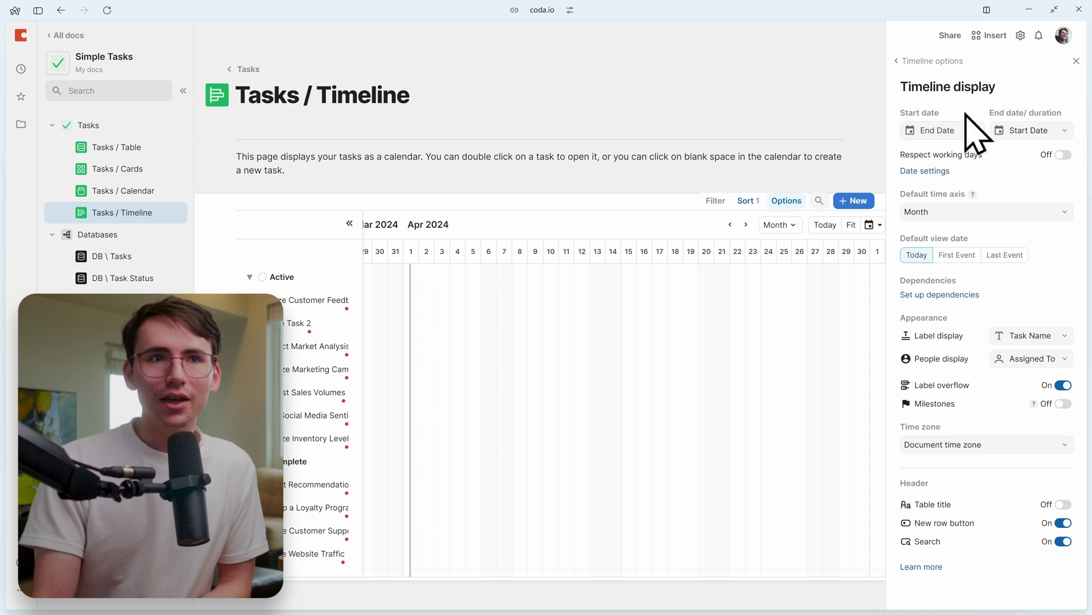
{"action": "left_click", "coordinate": [929, 129]}
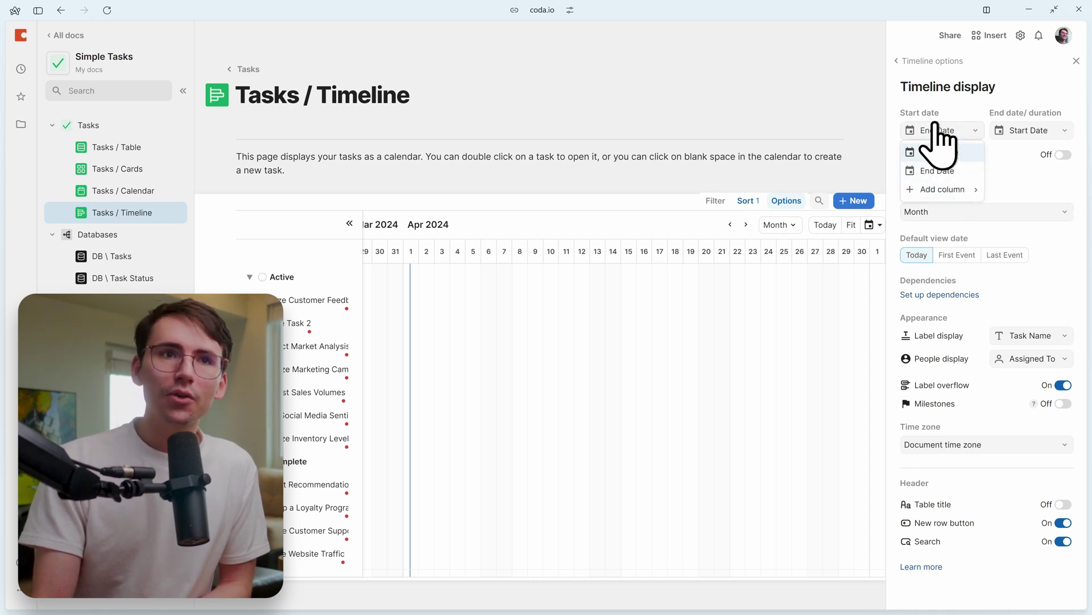
{"action": "left_click", "coordinate": [942, 152]}
{"action": "left_click", "coordinate": [1045, 131]}
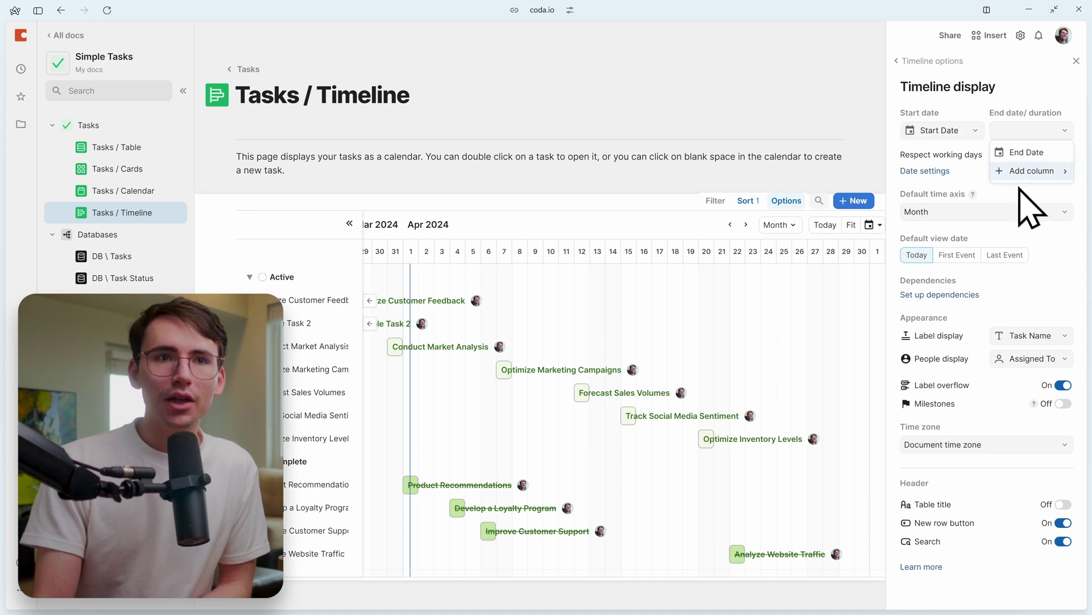
{"action": "left_click", "coordinate": [1026, 153]}
- Add a new Depends on column as the timeline's dependency column and check it in the DB \ Tasks table
{"action": "scroll", "coordinate": [791, 433], "scroll_direction": "down", "scroll_amount": 1}
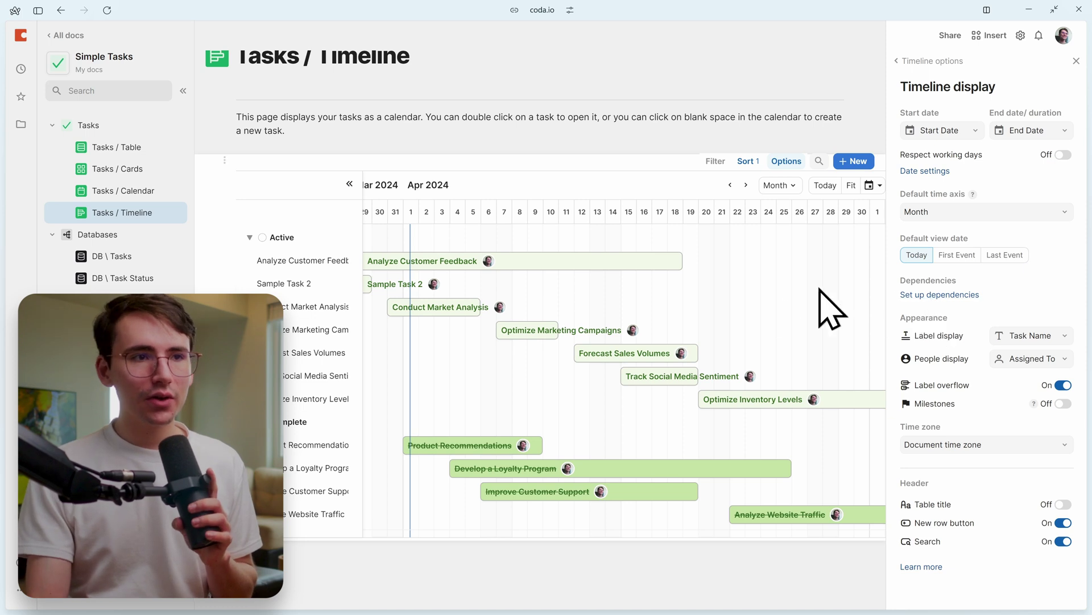
{"action": "left_click", "coordinate": [958, 295]}
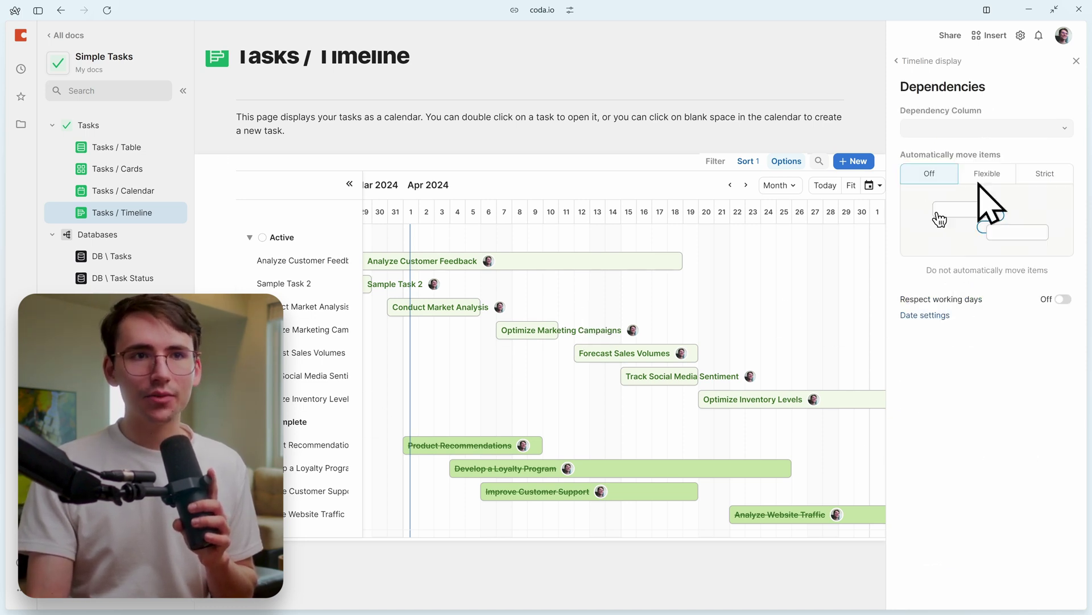
{"action": "left_click", "coordinate": [972, 130]}
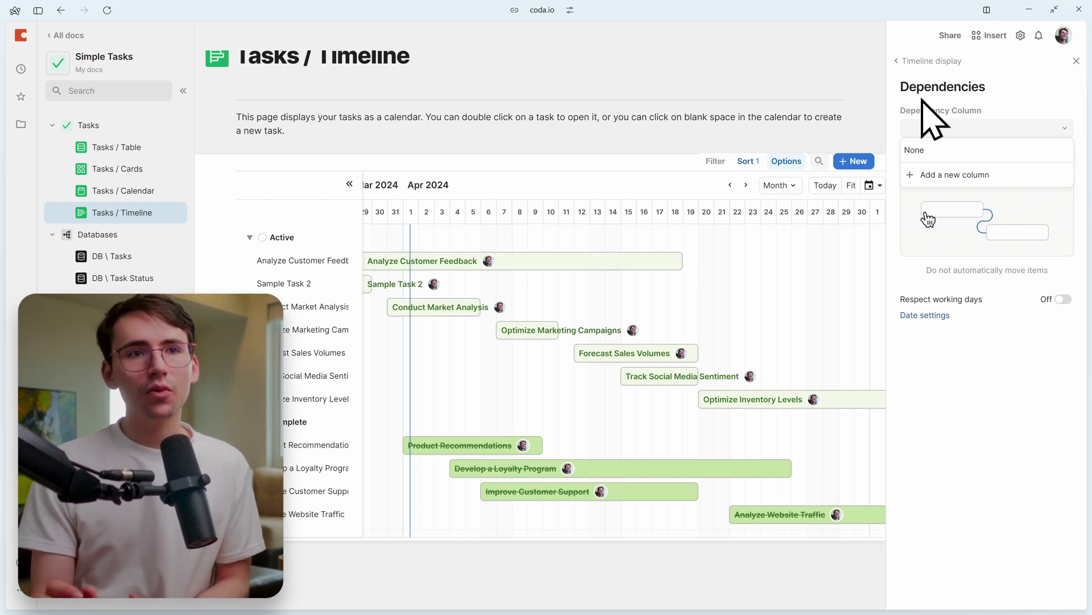
{"action": "left_click", "coordinate": [1006, 178]}
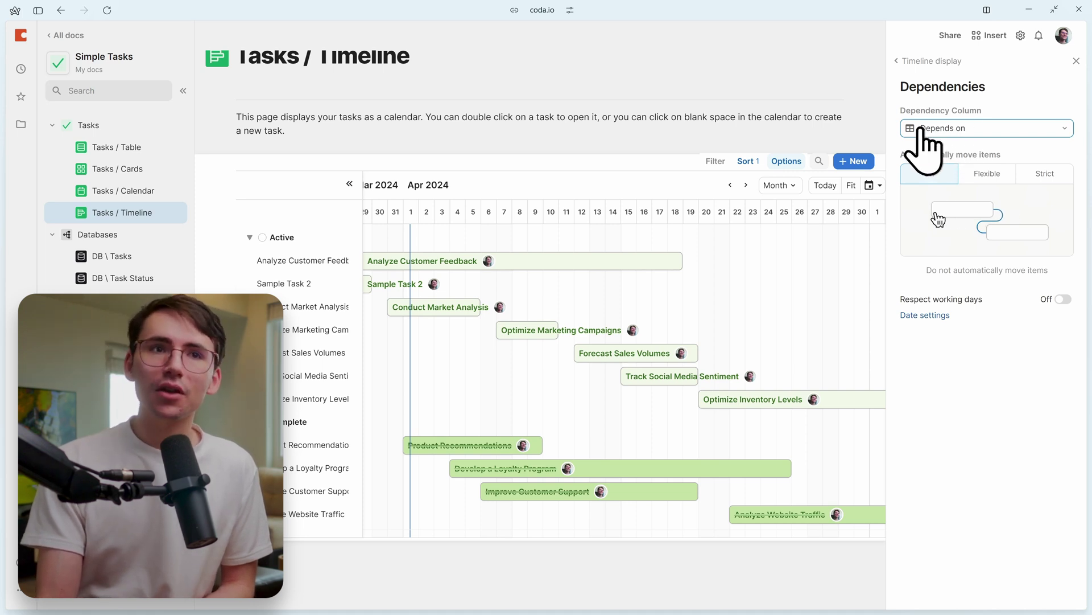
{"action": "left_click", "coordinate": [1076, 60]}
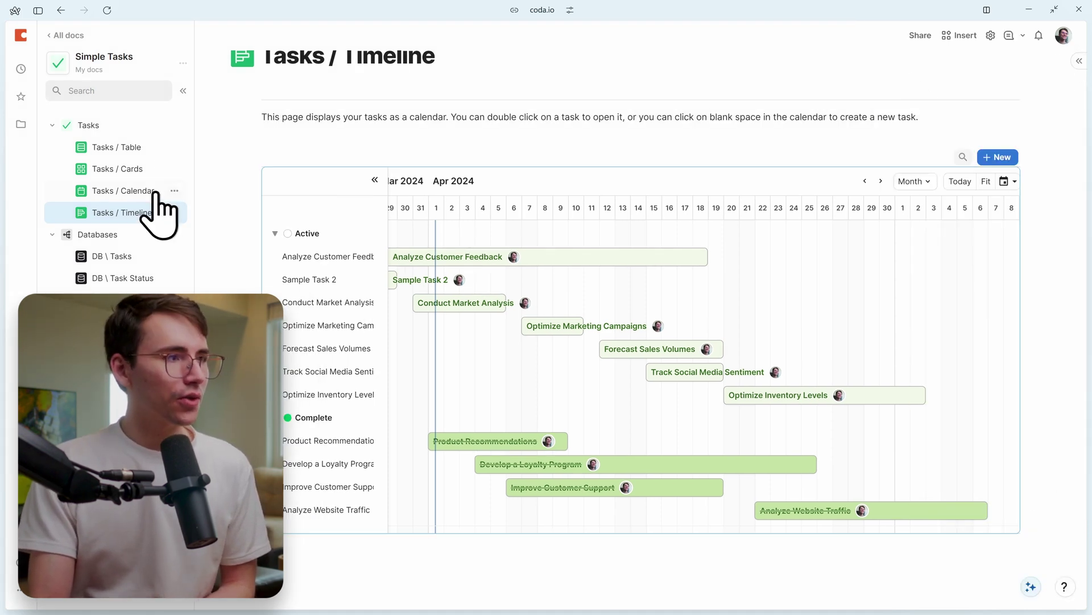
{"action": "left_click", "coordinate": [121, 258]}
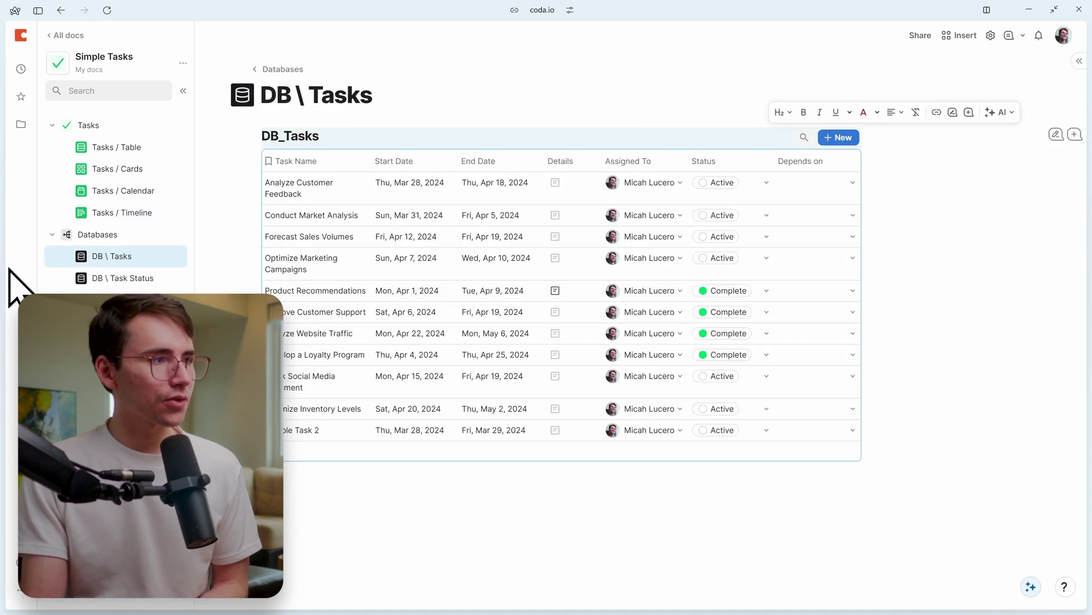
{"action": "left_click", "coordinate": [794, 161]}
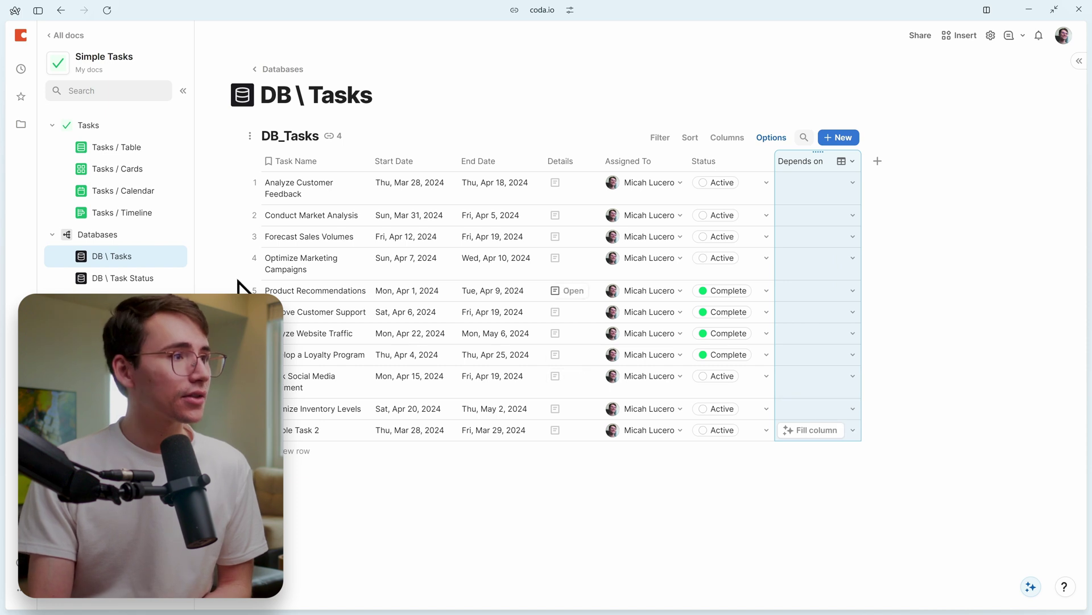
- Draw a dependency arrow on the Tasks / Timeline page from Analyze Customer Feedback to Optimize Inventory Levels
{"action": "left_click", "coordinate": [140, 217]}
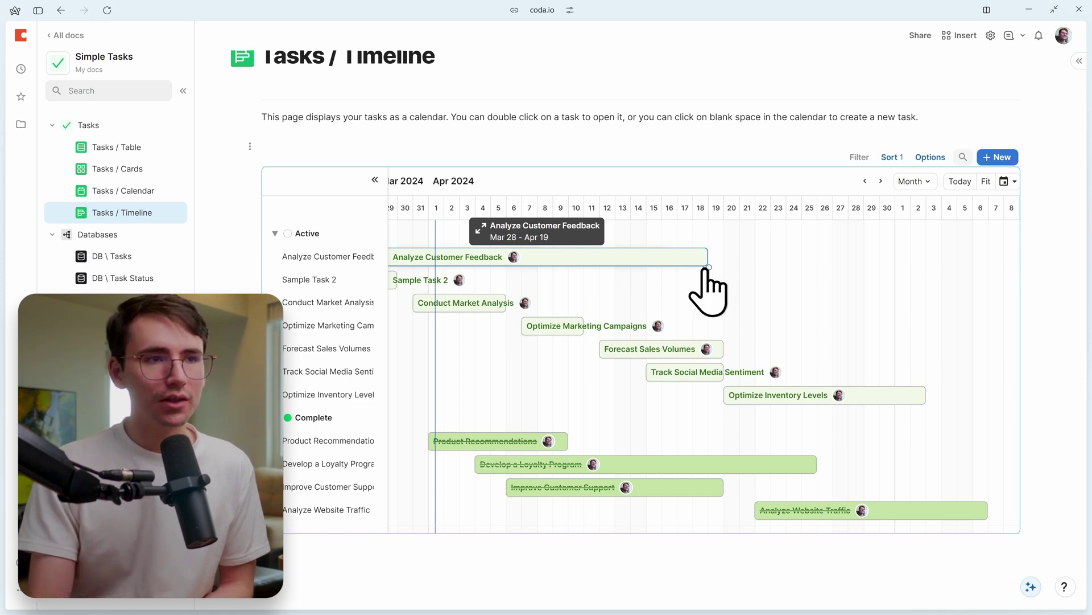
{"action": "left_click_drag", "start_coordinate": [708, 267], "coordinate": [732, 399]}
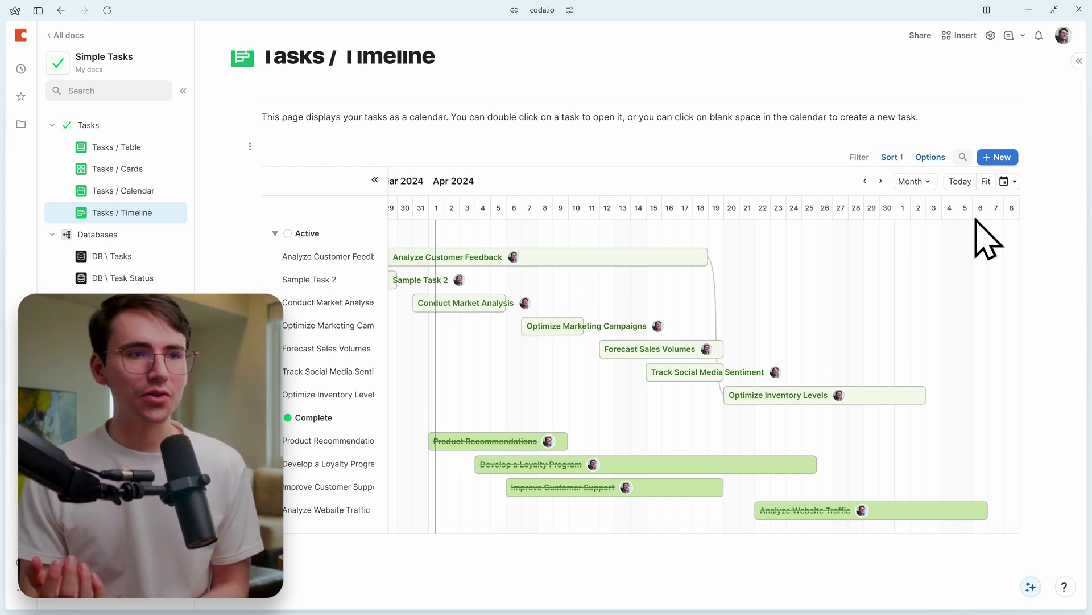
{"action": "scroll", "coordinate": [647, 300], "scroll_direction": "down", "scroll_amount": 1}
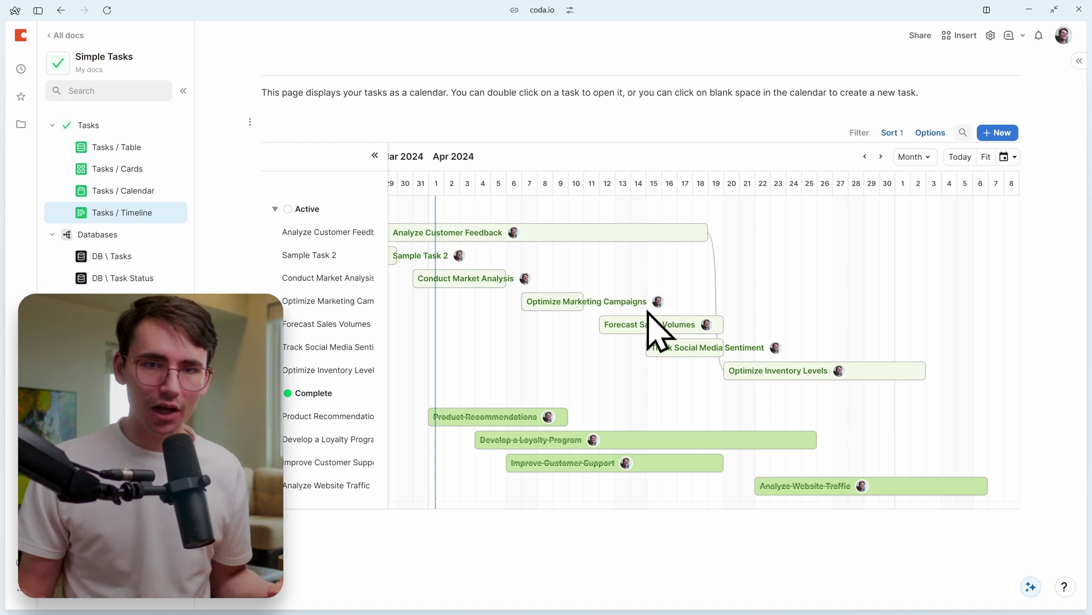
- Make the hidden Depends on column visible in the Tasks Table view on the Tasks / Table page
{"action": "left_click", "coordinate": [121, 148]}
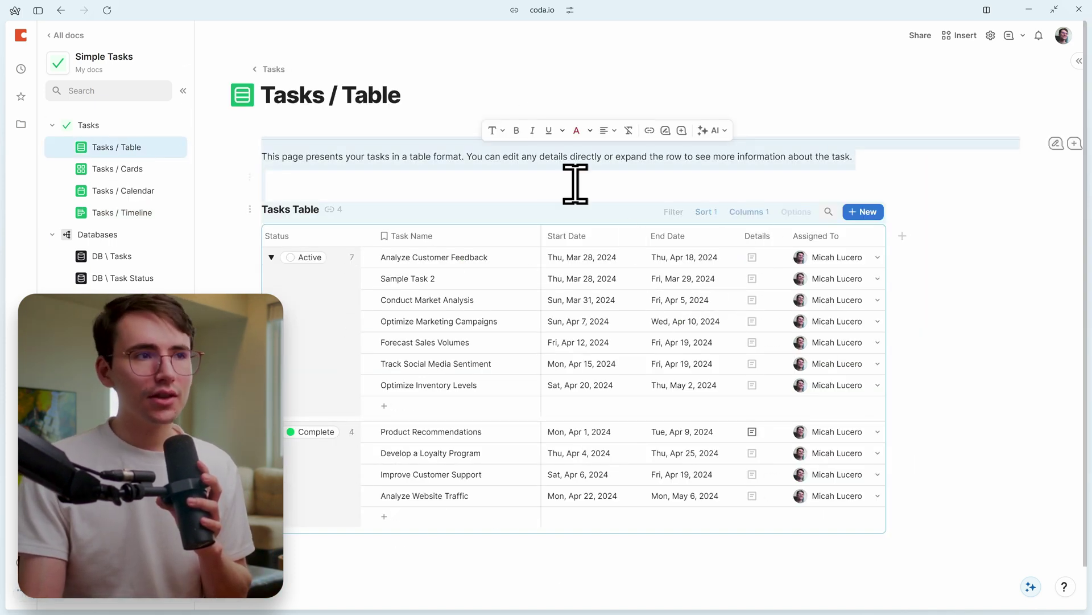
{"action": "left_click", "coordinate": [568, 157]}
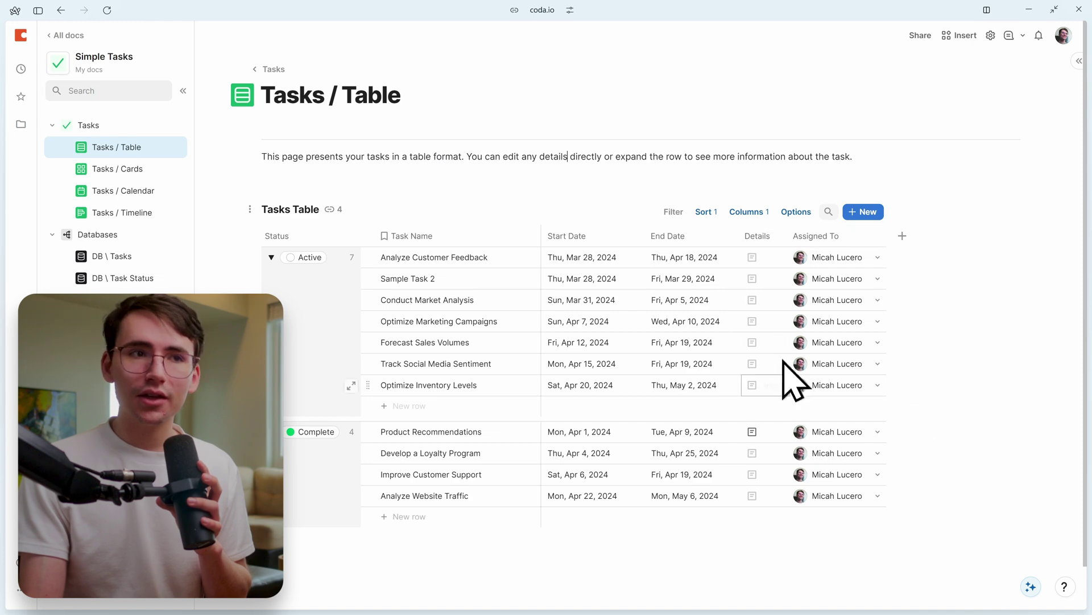
{"action": "left_click", "coordinate": [757, 219]}
{"action": "left_click", "coordinate": [909, 354]}
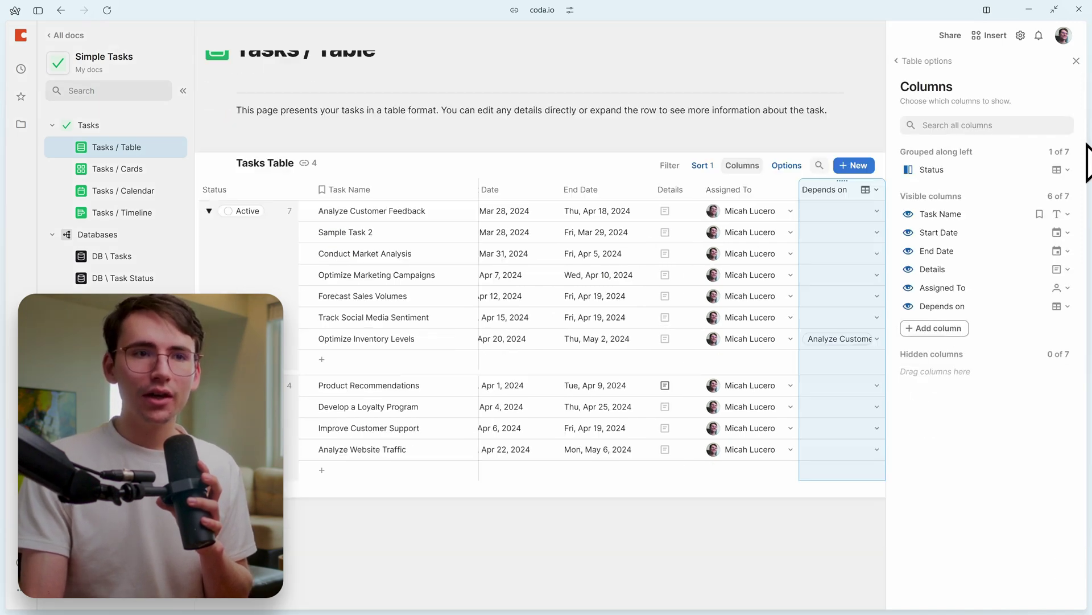
{"action": "left_click", "coordinate": [1076, 60]}
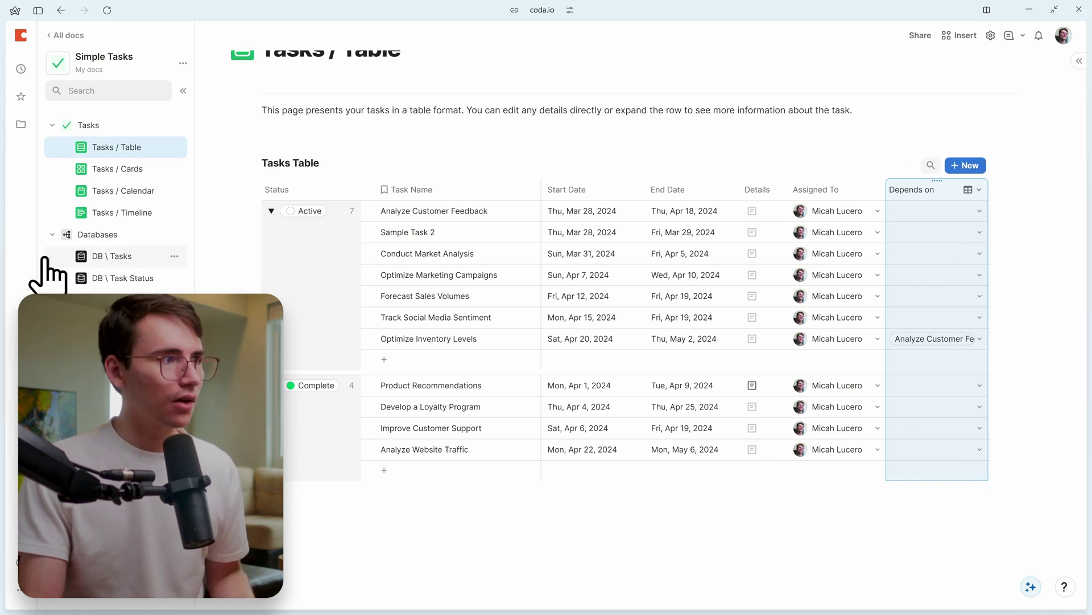
- Check which columns are visible in the Task Cards view and look over the Tasks / Calendar page
{"action": "left_click", "coordinate": [141, 177]}
{"action": "left_click", "coordinate": [898, 224]}
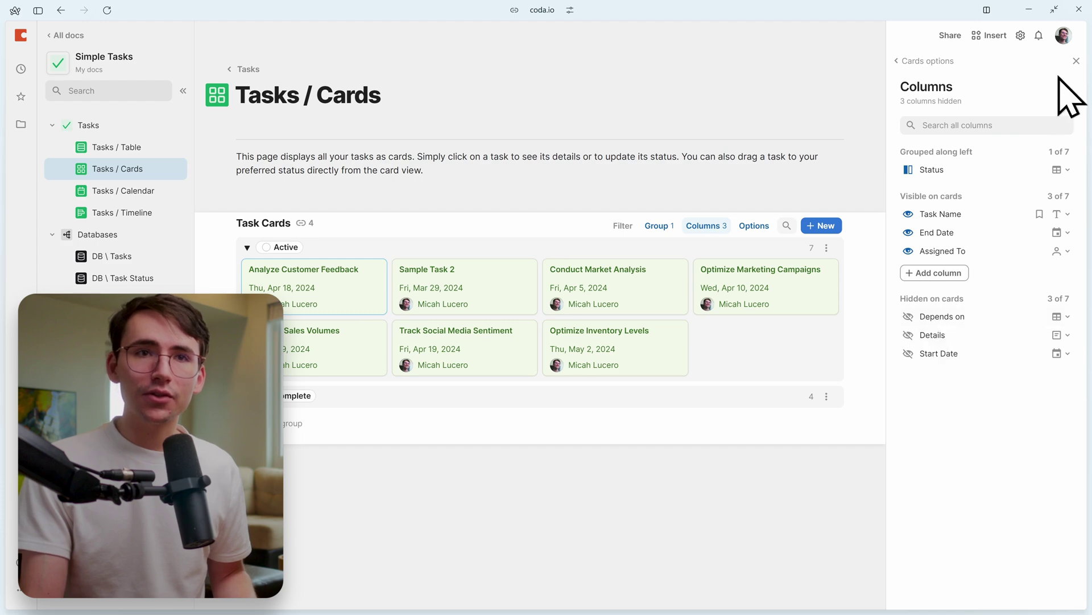
{"action": "left_click", "coordinate": [1076, 61]}
{"action": "left_click", "coordinate": [142, 191]}
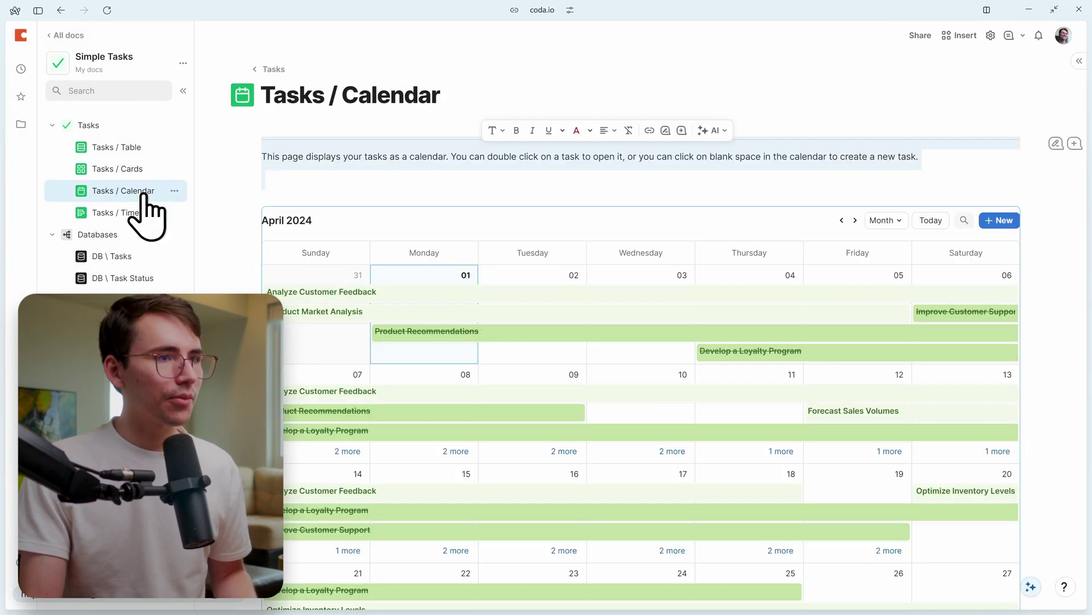
- Show the Depends on column in the detail layout of the Analyze Customer Feedback card, with its table display turned off
{"action": "left_click", "coordinate": [92, 169]}
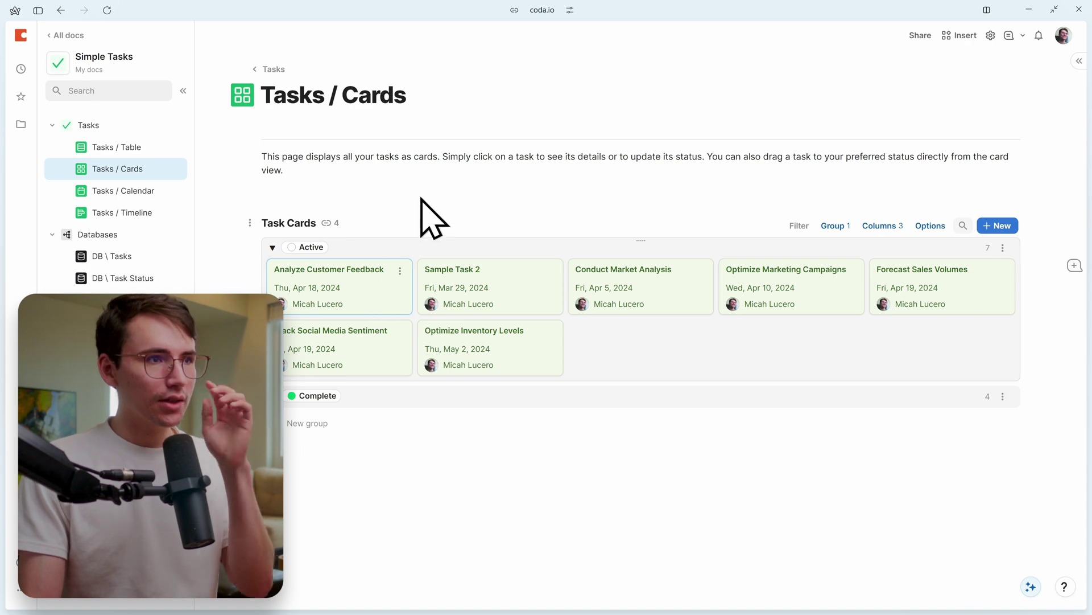
{"action": "left_click", "coordinate": [383, 276]}
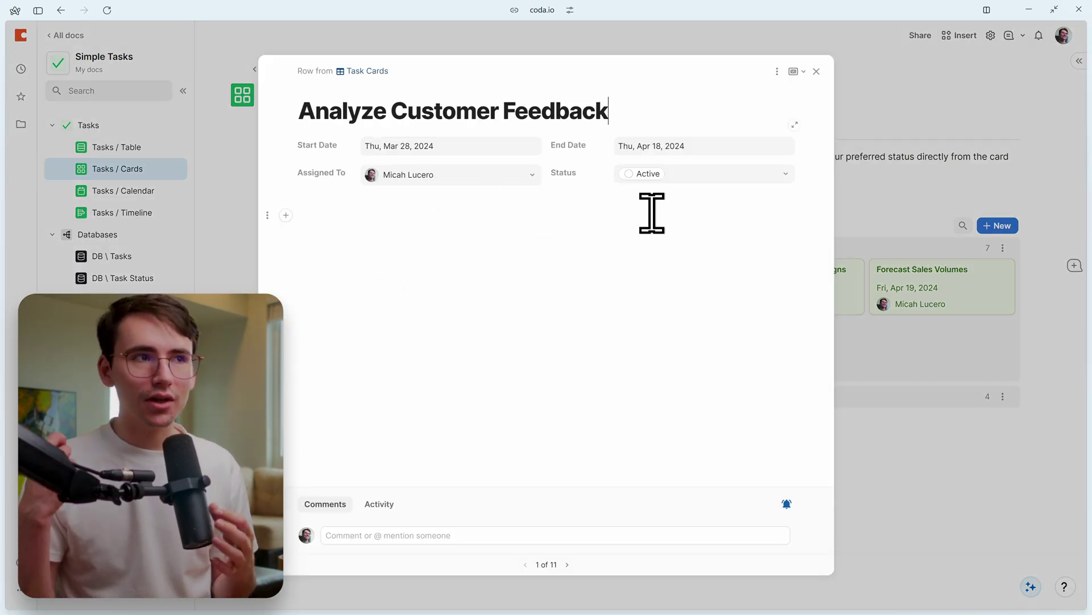
{"action": "left_click", "coordinate": [777, 71]}
{"action": "left_click", "coordinate": [794, 91]}
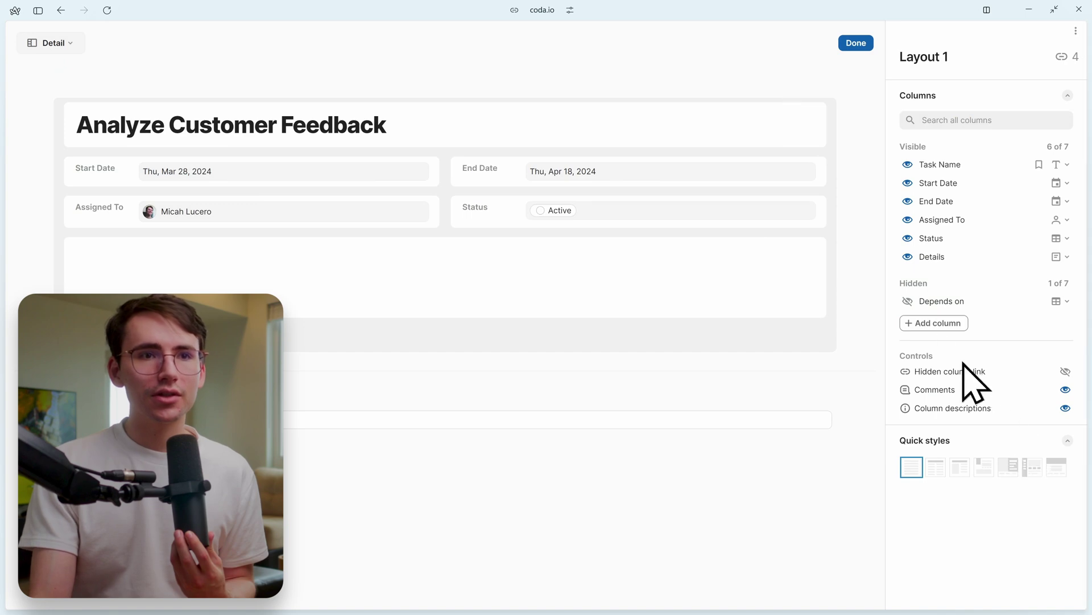
{"action": "left_click", "coordinate": [859, 45]}
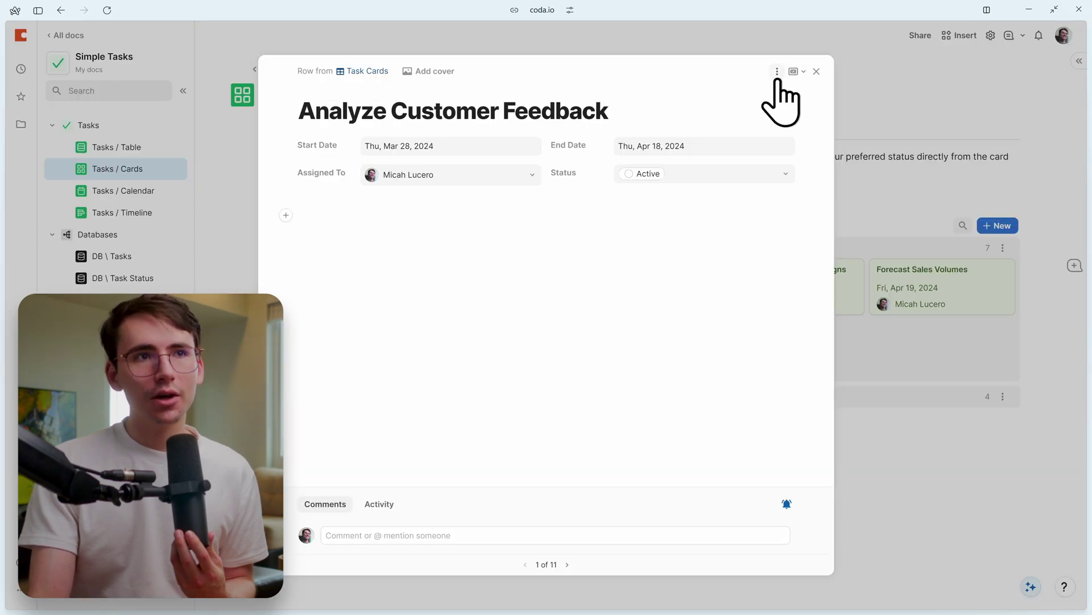
{"action": "left_click", "coordinate": [777, 76]}
{"action": "left_click", "coordinate": [863, 91]}
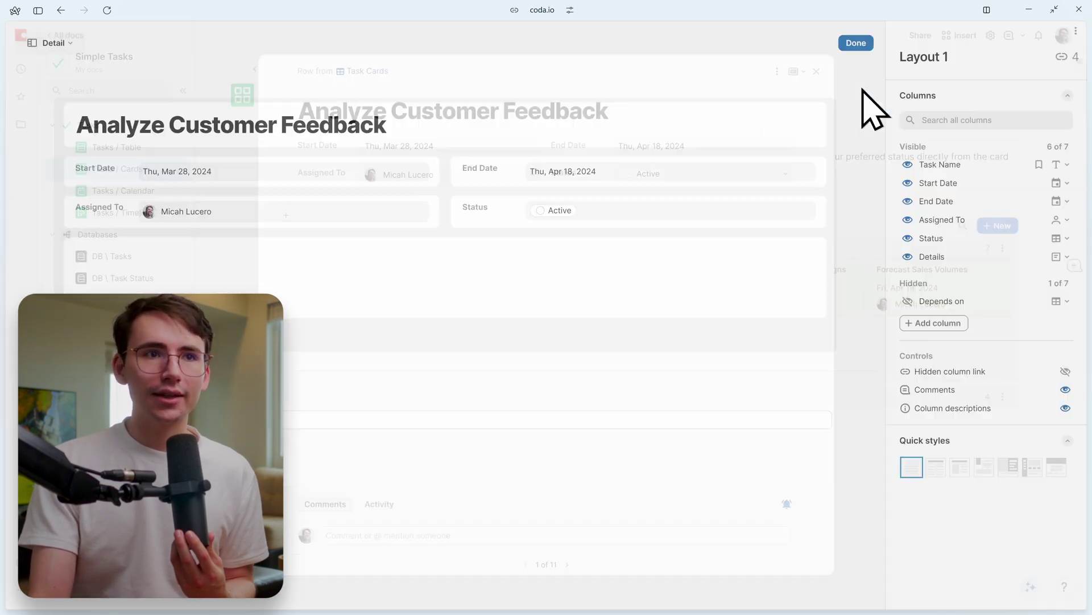
{"action": "left_click", "coordinate": [908, 302]}
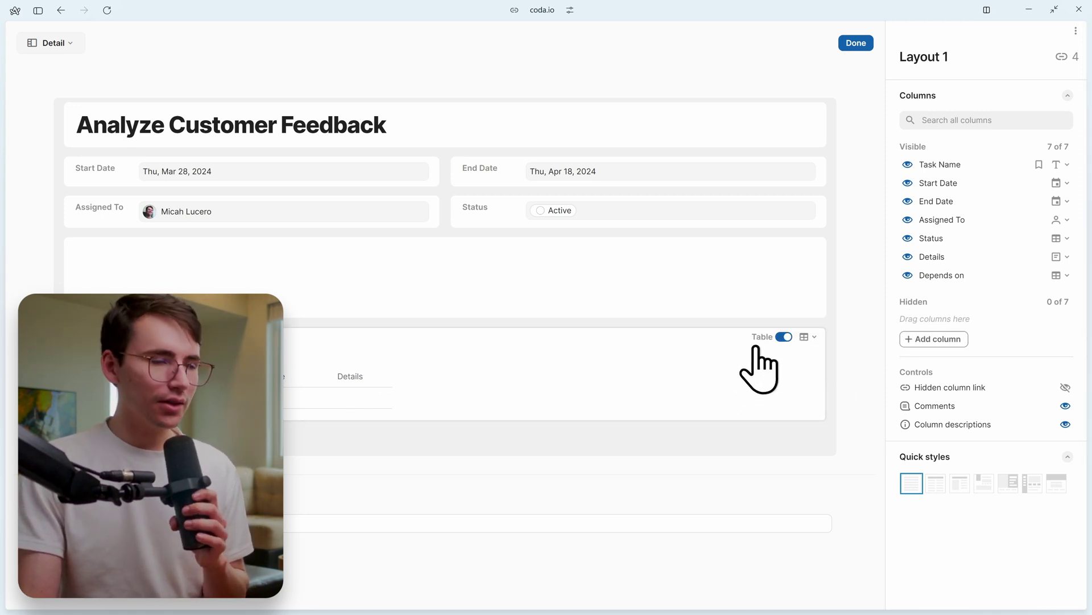
{"action": "left_click", "coordinate": [785, 336]}
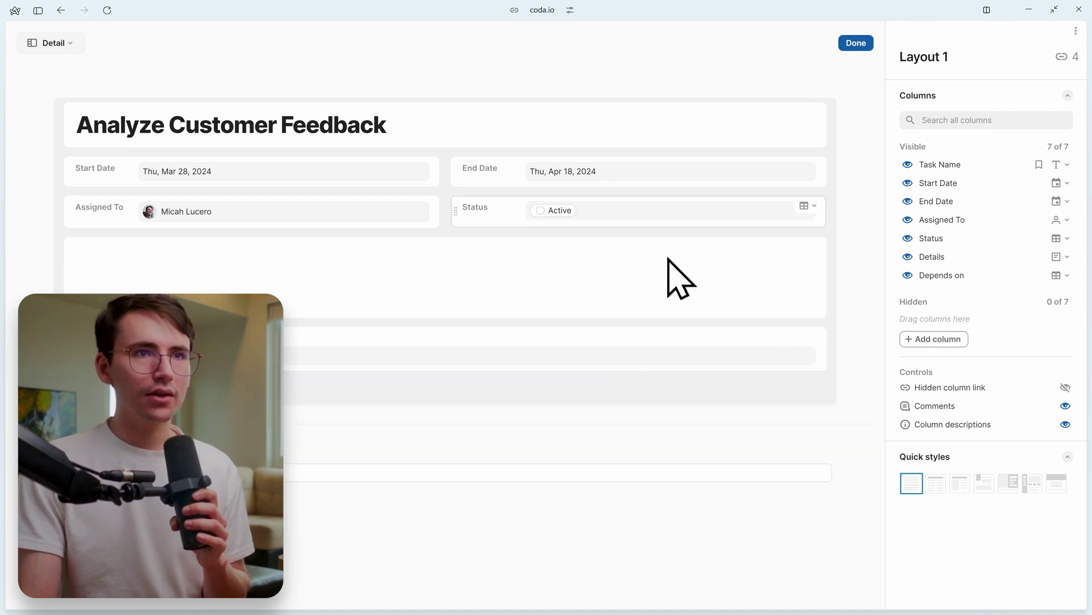
- Give the Depends on field the Left label style, move it above the details area and finish editing the layout
{"action": "left_click", "coordinate": [519, 339]}
{"action": "scroll", "coordinate": [1043, 561], "scroll_direction": "down", "scroll_amount": 5}
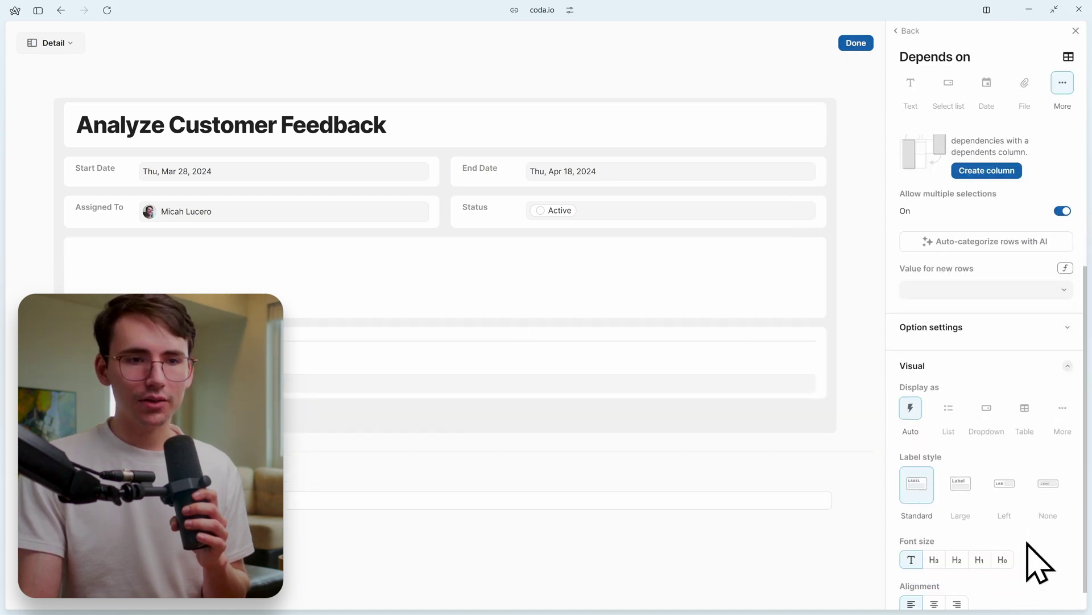
{"action": "left_click", "coordinate": [1020, 474]}
{"action": "left_click_drag", "start_coordinate": [437, 350], "coordinate": [267, 231]}
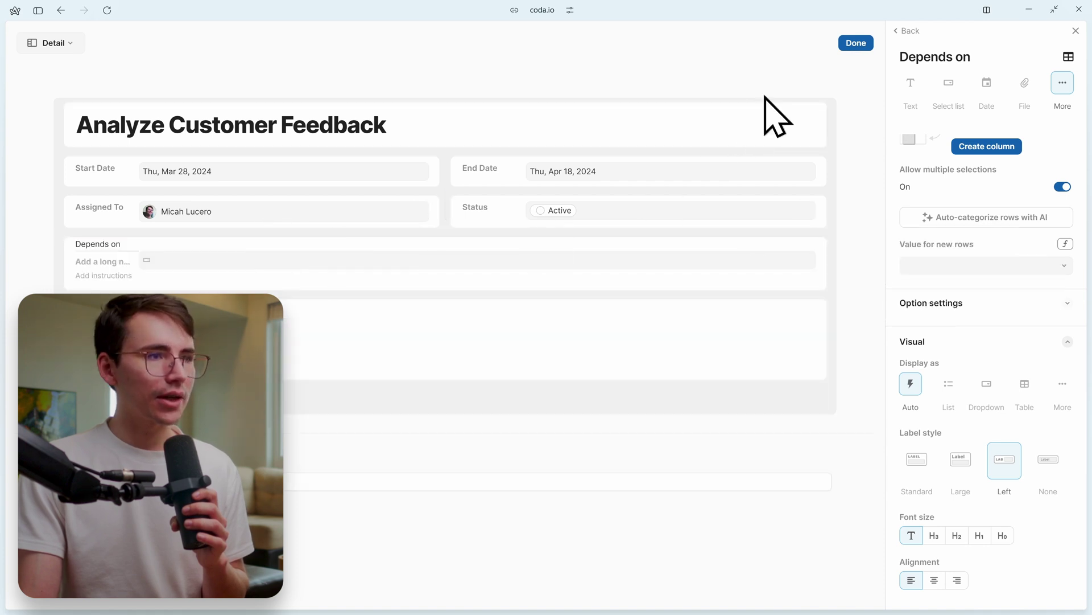
{"action": "left_click", "coordinate": [855, 42]}
- Set the Depends on field of the Analyze Customer Feedback task to Forecast Sales Volumes and close the row
{"action": "left_click", "coordinate": [556, 203]}
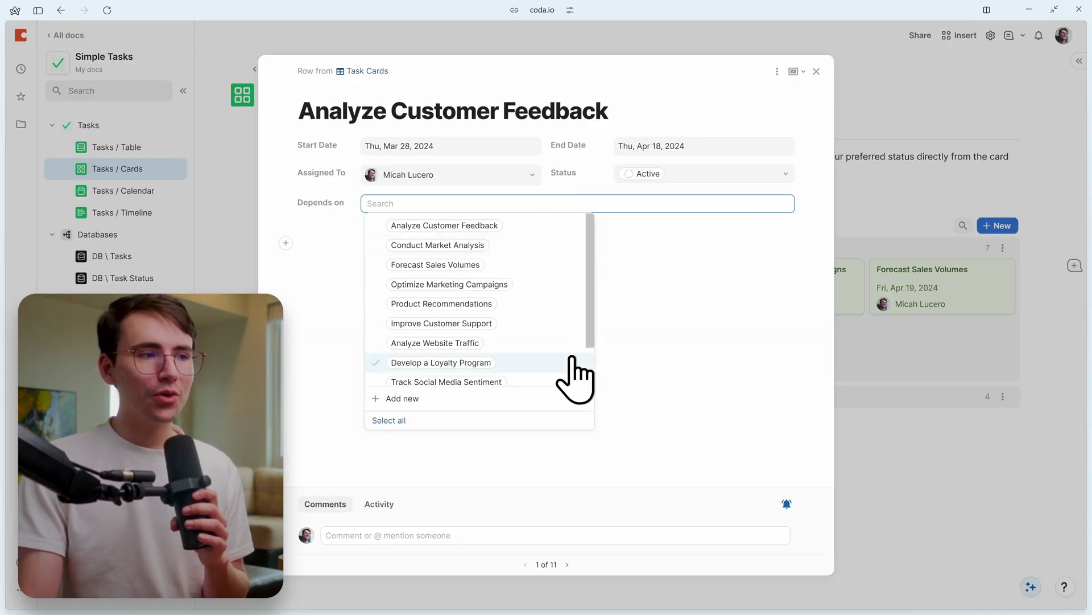
{"action": "scroll", "coordinate": [499, 325], "scroll_direction": "down", "scroll_amount": 1}
{"action": "scroll", "coordinate": [528, 273], "scroll_direction": "up", "scroll_amount": 1}
{"action": "left_click", "coordinate": [529, 265]}
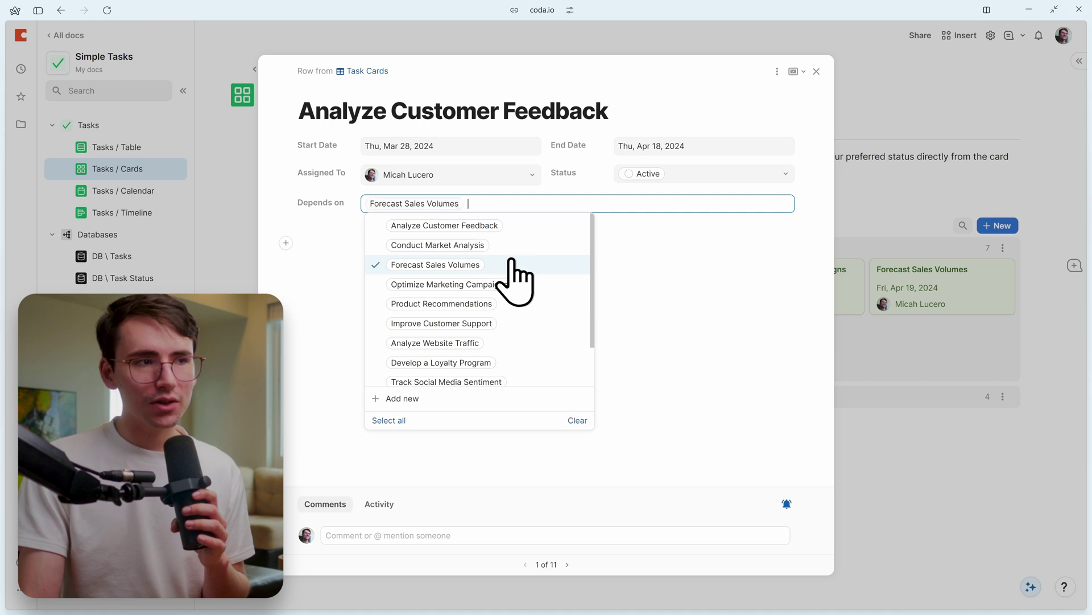
{"action": "left_click", "coordinate": [578, 353]}
{"action": "left_click", "coordinate": [159, 269]}
- Examine the dependency lines on the Tasks / Timeline page and the details of the Analyze Customer Feedback task
{"action": "left_click", "coordinate": [116, 212]}
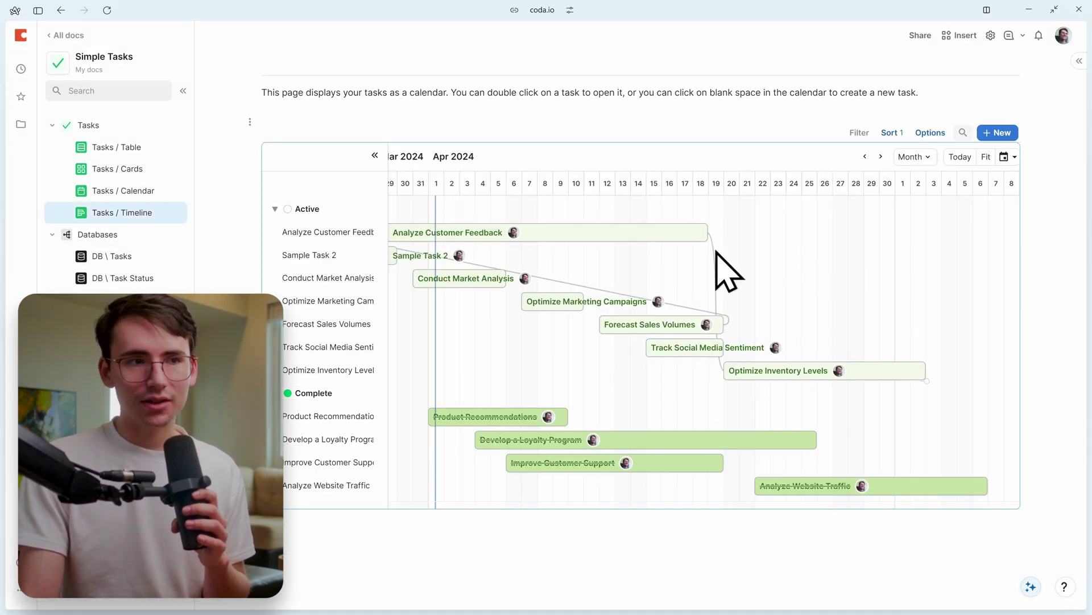
{"action": "mouse_move", "coordinate": [612, 233]}
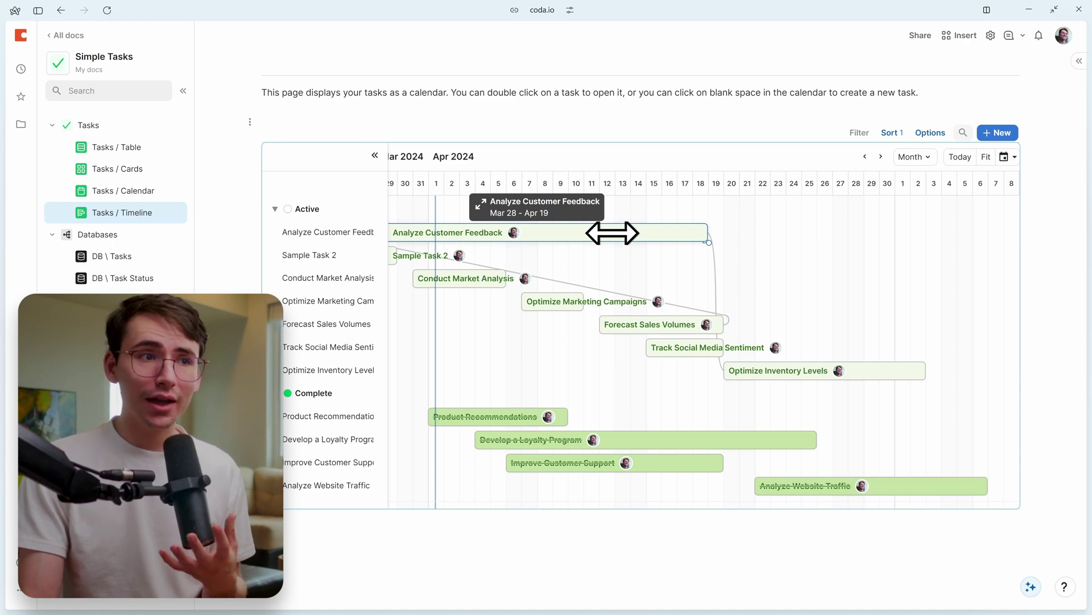
{"action": "double_click", "coordinate": [612, 233]}
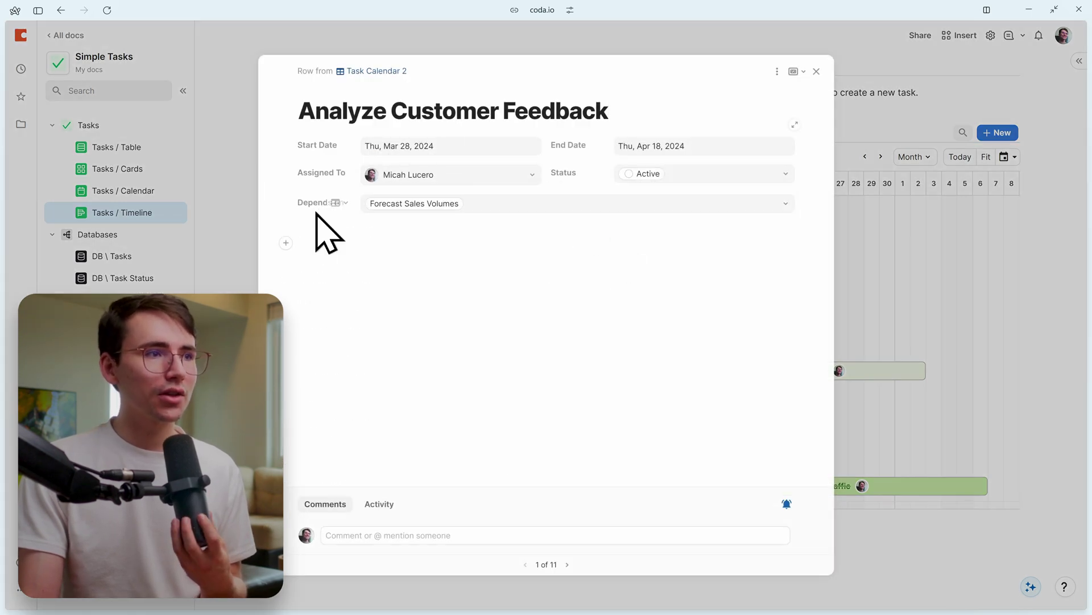
{"action": "left_click", "coordinate": [938, 228]}
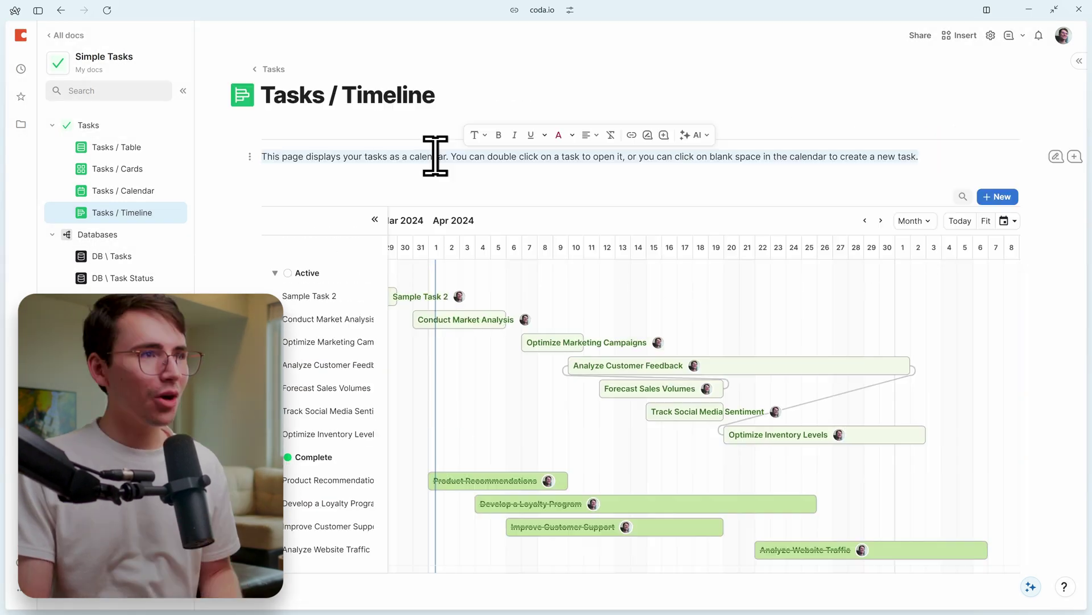
- Replace the Timeline page description with text starting "This page displays your tasks on a timeline." and explaining date changes, details and dependencies
{"action": "type", "text": "This page displays your tasks on a timeline. By clicking and dragging a task, you can adjust its start and due dates. For more details on a task, just double click on it. To add dependencies, drag an arrow from one task to another."}
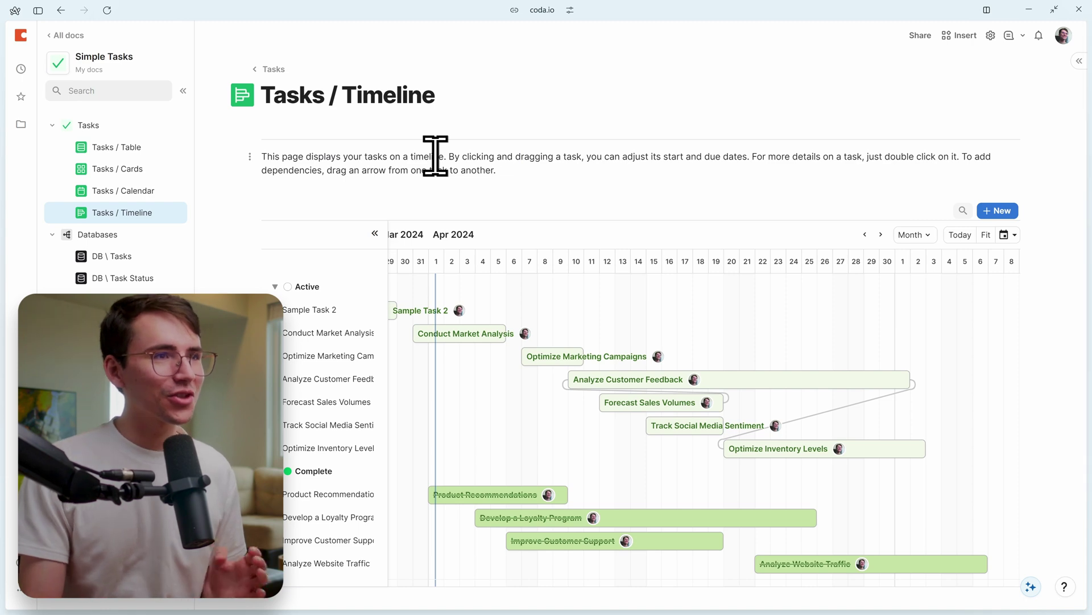
{"action": "left_click", "coordinate": [447, 173]}
{"action": "scroll", "coordinate": [445, 181], "scroll_direction": "down", "scroll_amount": 2}
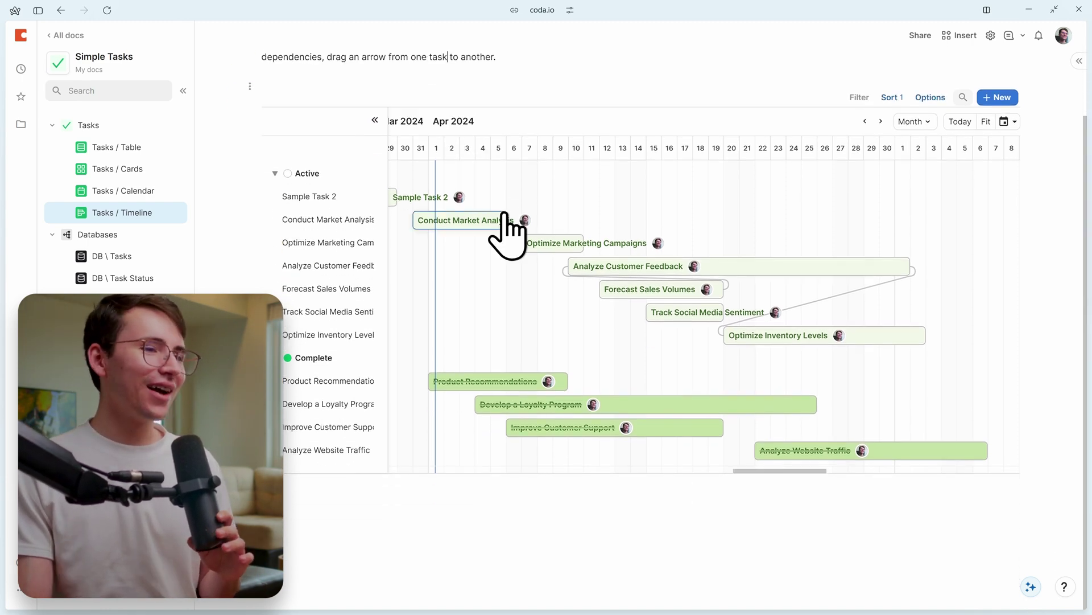
{"action": "scroll", "coordinate": [720, 196], "scroll_direction": "up", "scroll_amount": 2}
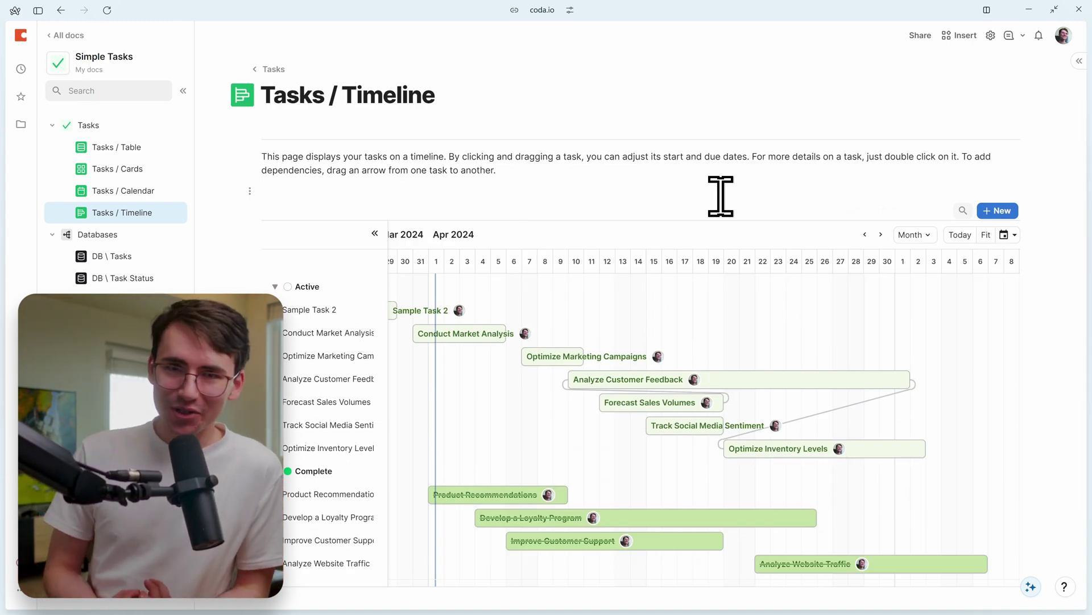
- Enlarge the subpage links on the Tasks page into large cards and open the Tasks / Table page from them
{"action": "left_click", "coordinate": [134, 130]}
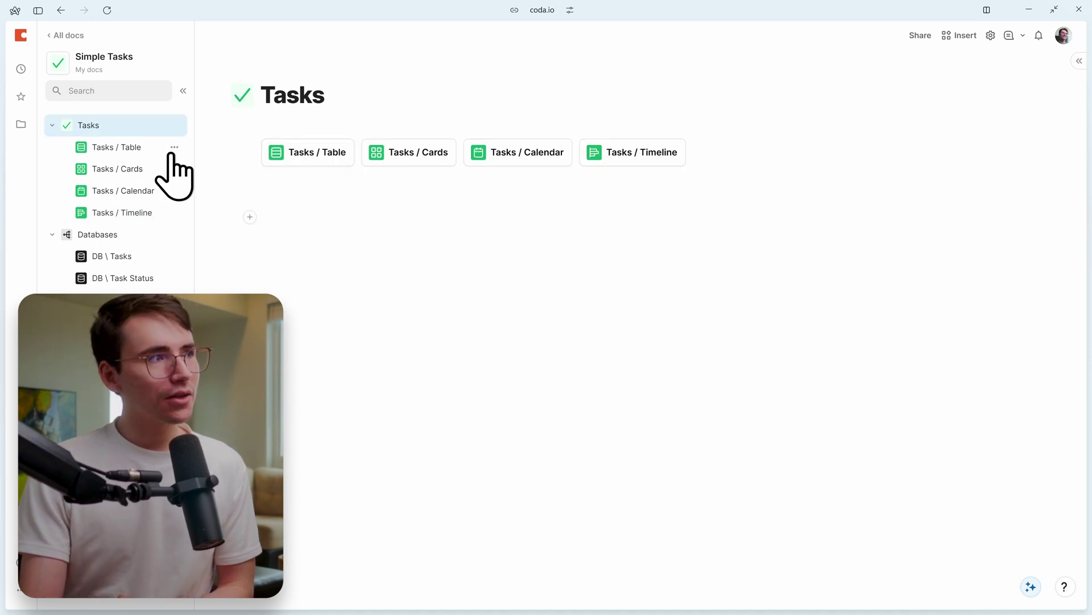
{"action": "left_click", "coordinate": [253, 152]}
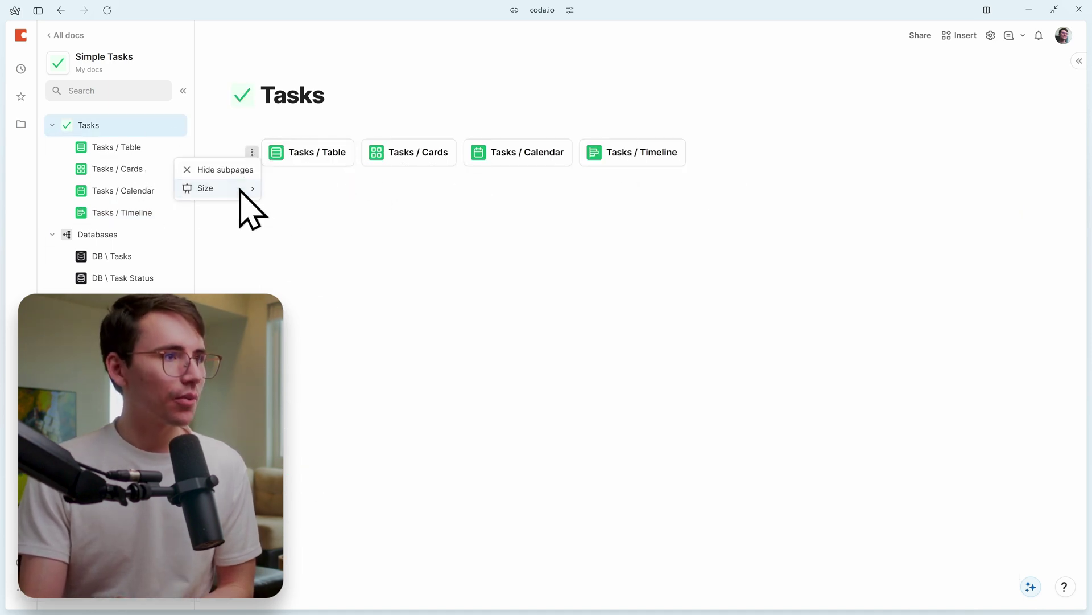
{"action": "left_click", "coordinate": [282, 225]}
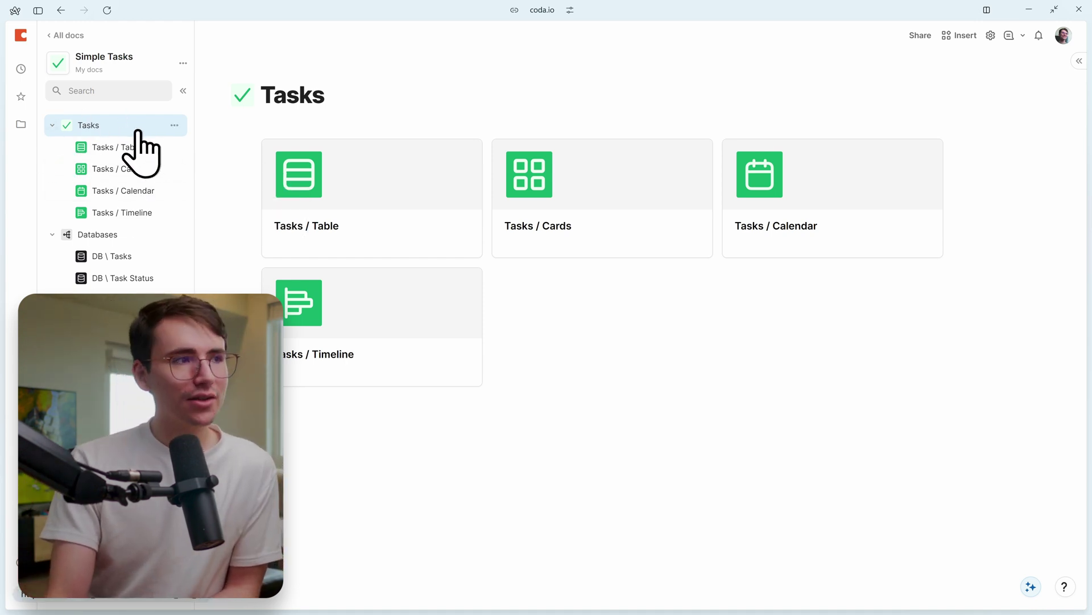
{"action": "left_click", "coordinate": [404, 199]}
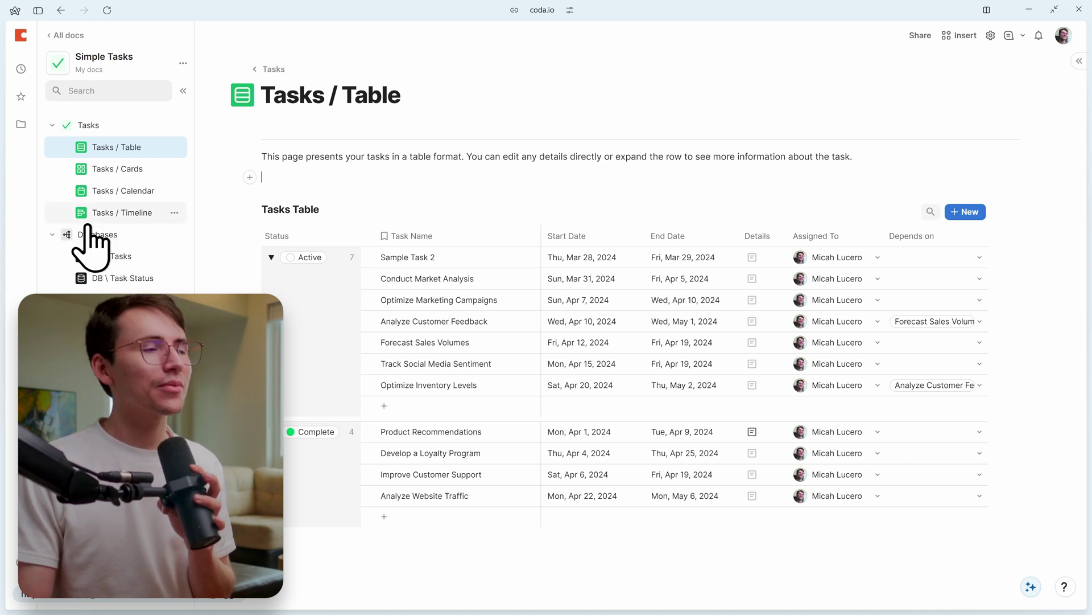
- Try hiding the Databases page from the page list, check the list from the Tasks page and return to Databases
{"action": "left_click", "coordinate": [168, 235]}
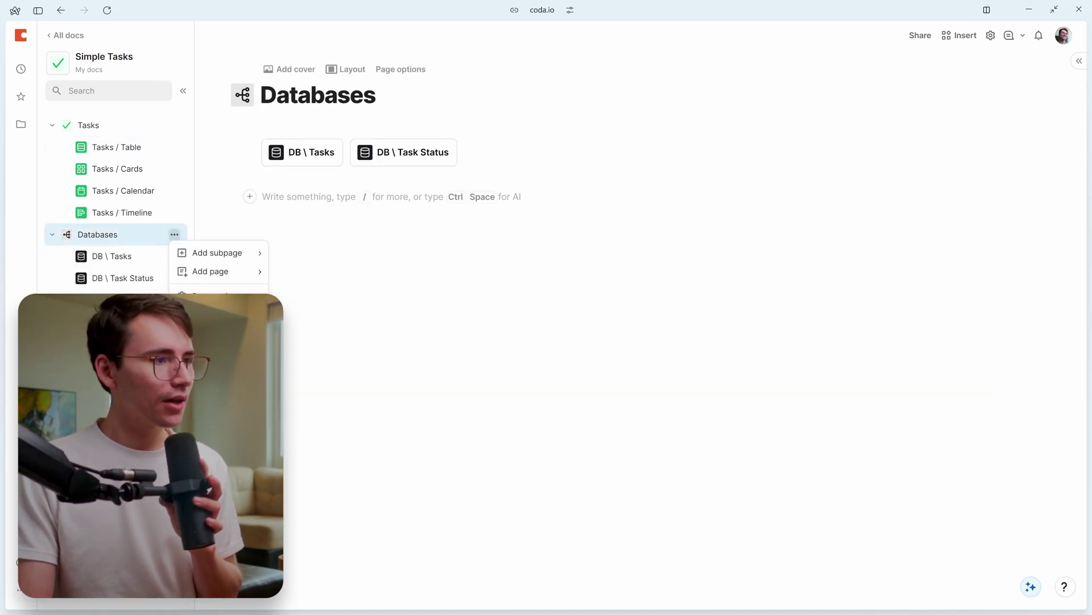
{"action": "left_click", "coordinate": [208, 348]}
{"action": "left_click", "coordinate": [99, 124]}
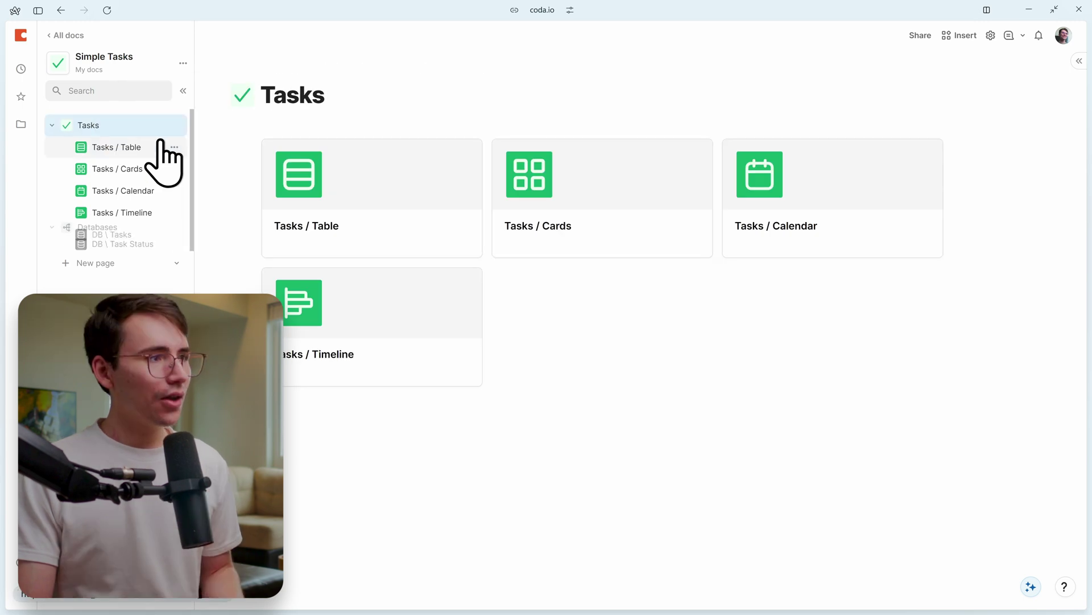
{"action": "left_click", "coordinate": [175, 235]}
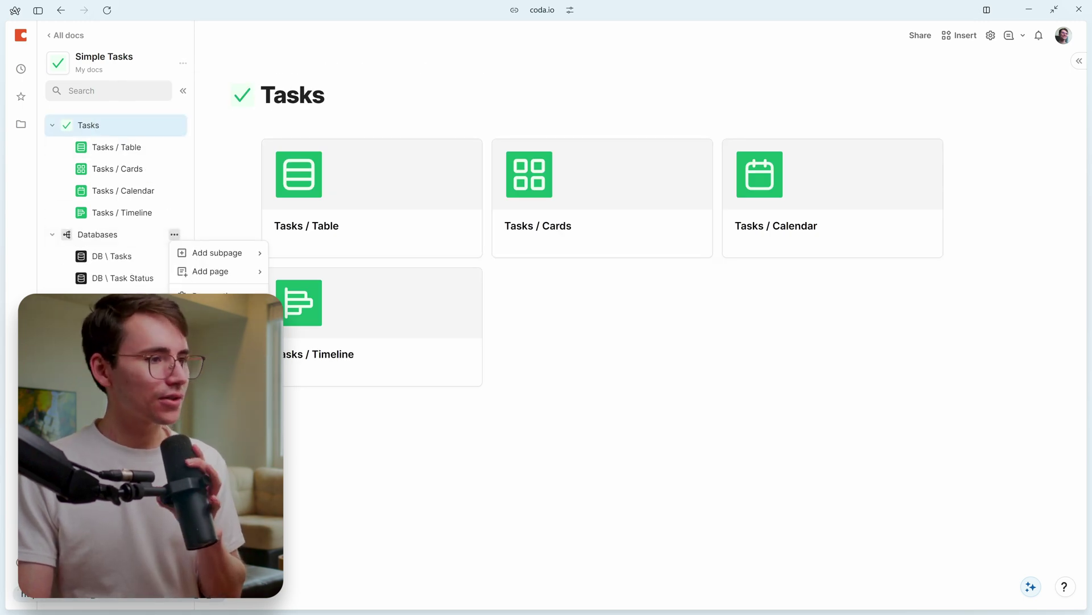
{"action": "left_click", "coordinate": [130, 236]}
{"action": "left_click", "coordinate": [129, 235]}
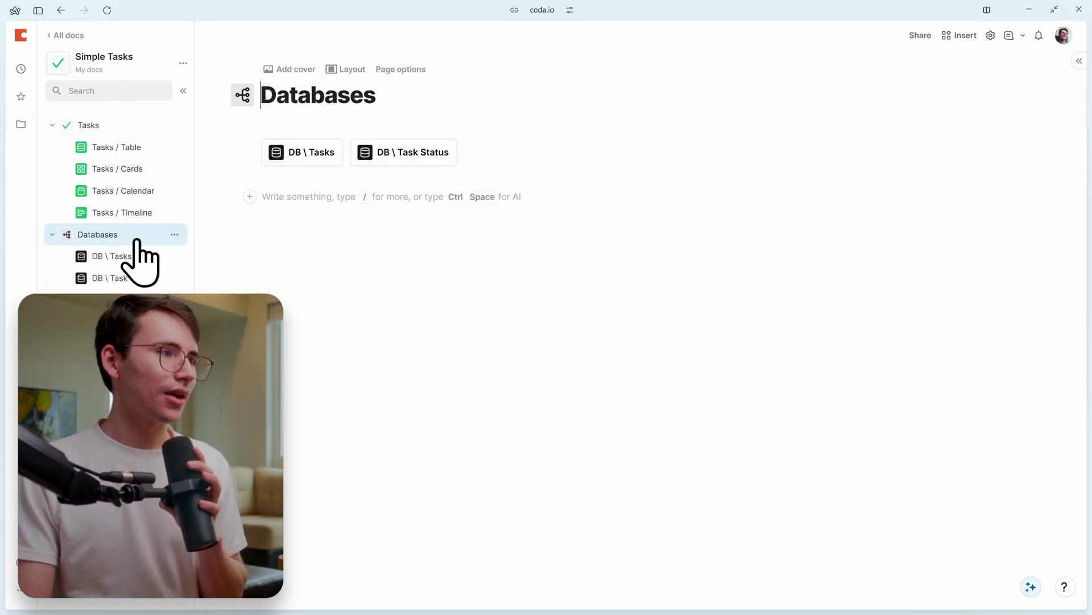